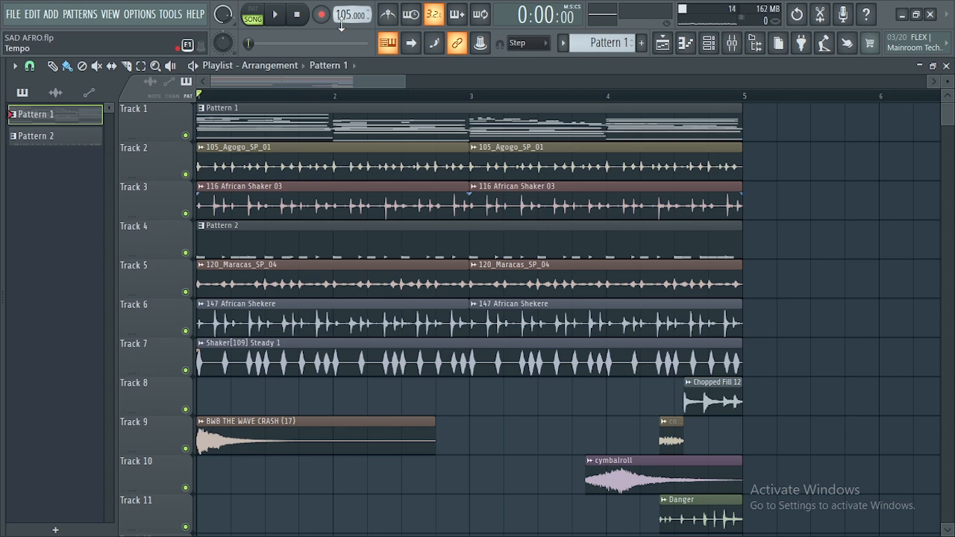
- Show the channel rack for Pattern 1, move it over the playlist, and solo the first Hypersonic channel
{"action": "left_click", "coordinate": [708, 42]}
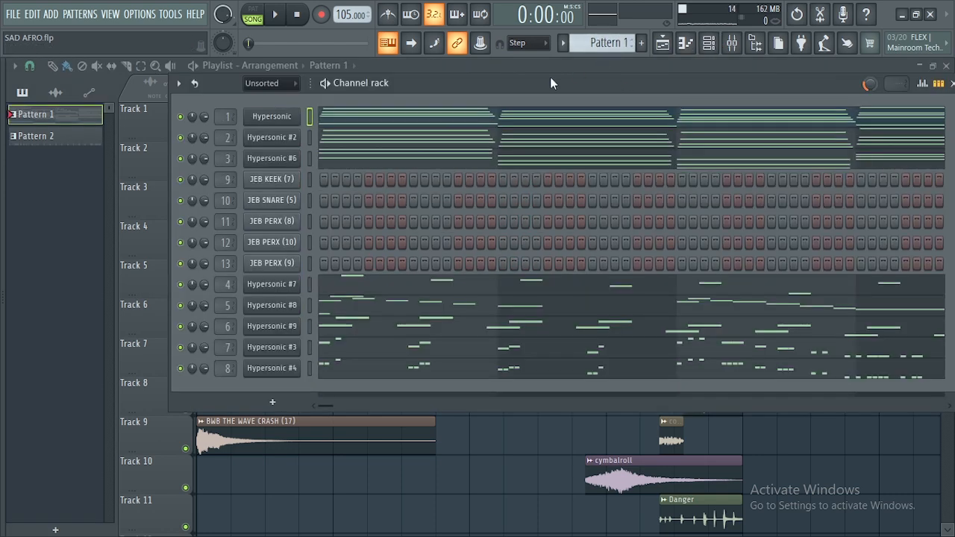
{"action": "left_click_drag", "start_coordinate": [549, 78], "coordinate": [442, 128]}
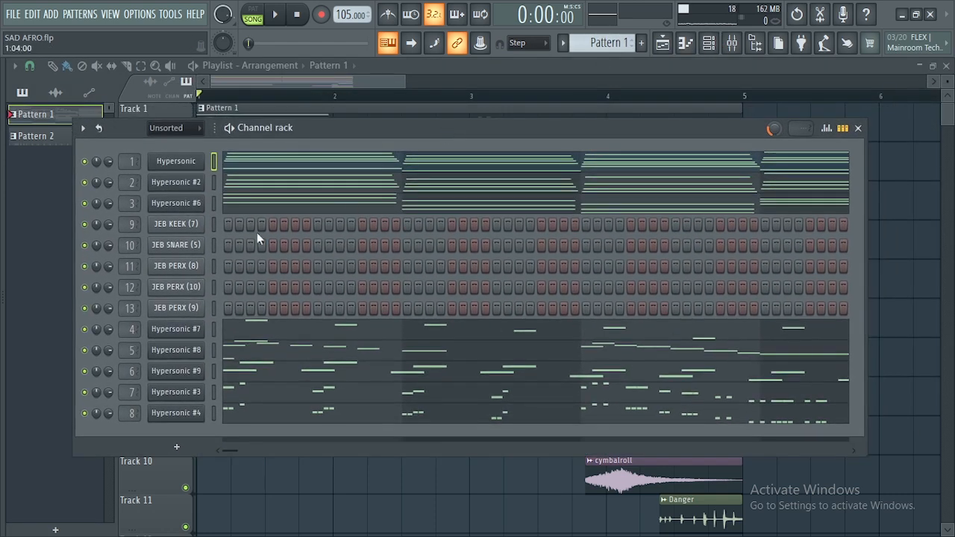
{"action": "right_click", "coordinate": [85, 161]}
{"action": "left_click", "coordinate": [105, 167]}
- Examine the first Hypersonic channel's chord notes across all four bars in the piano roll, and close the piano roll
{"action": "left_click", "coordinate": [267, 167]}
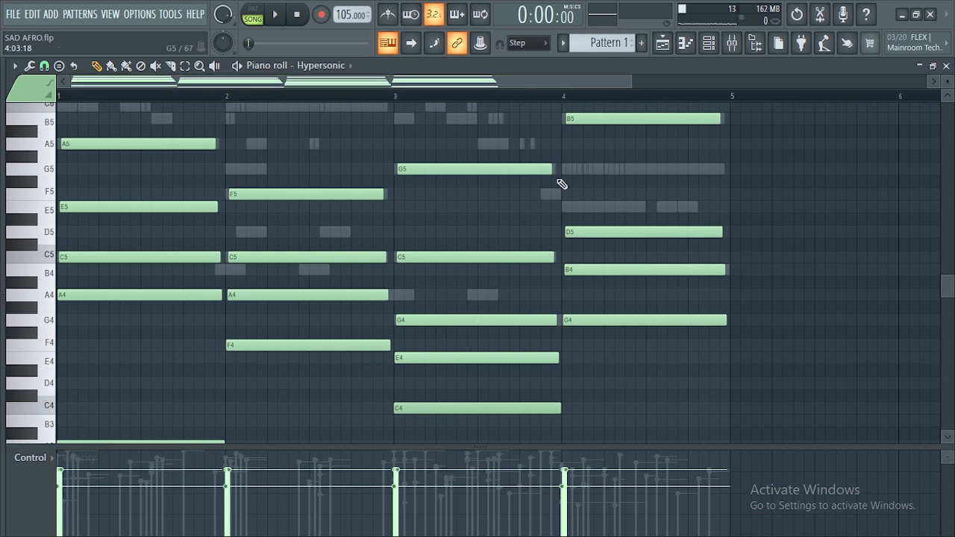
{"action": "scroll", "coordinate": [359, 270], "scroll_direction": "down", "scroll_amount": 2}
{"action": "scroll", "coordinate": [350, 274], "scroll_direction": "up", "scroll_amount": 3}
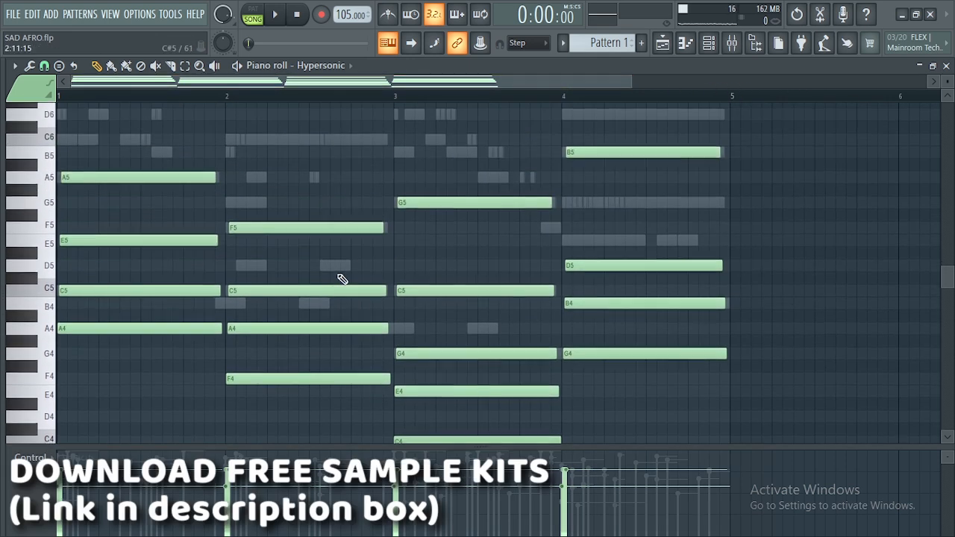
{"action": "scroll", "coordinate": [342, 277], "scroll_direction": "down", "scroll_amount": 2}
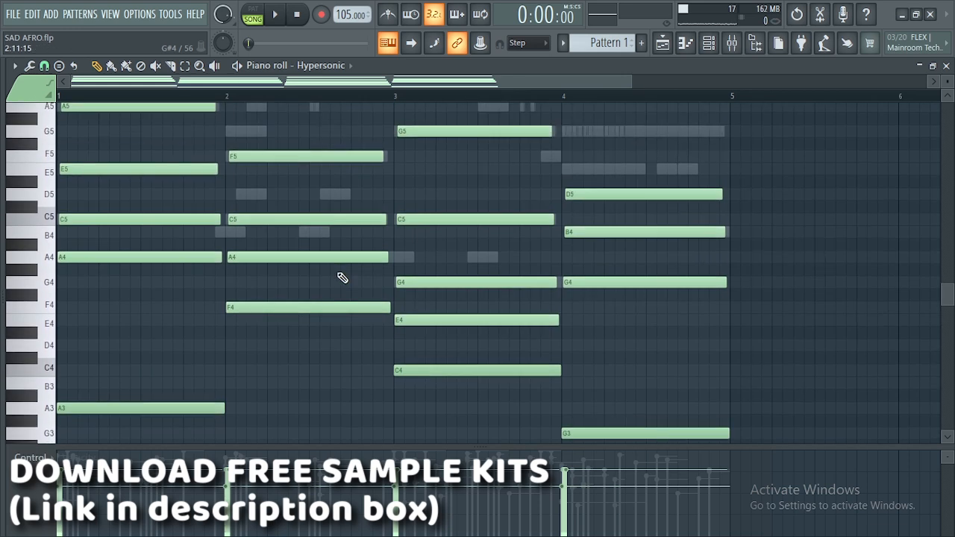
{"action": "scroll", "coordinate": [342, 276], "scroll_direction": "up", "scroll_amount": 2}
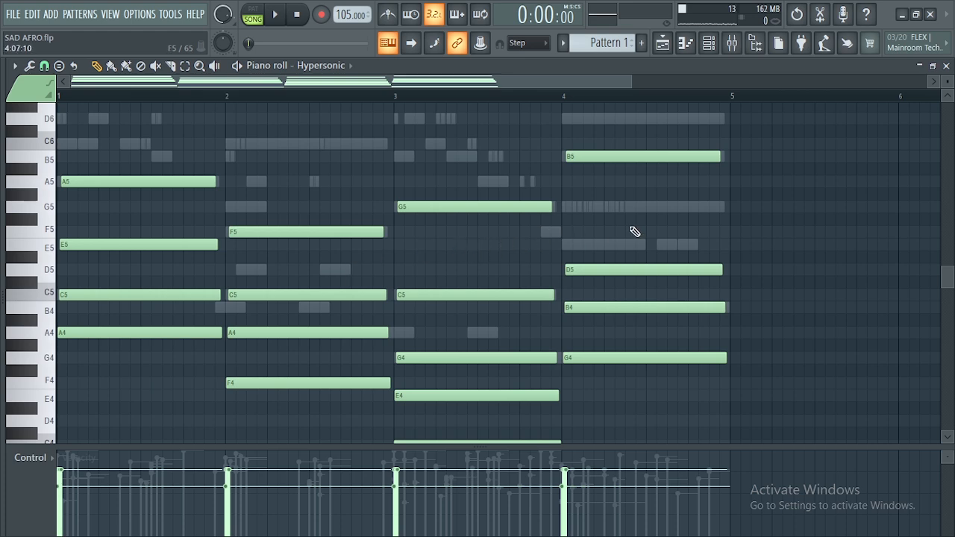
{"action": "left_click_drag", "start_coordinate": [632, 82], "coordinate": [655, 91]}
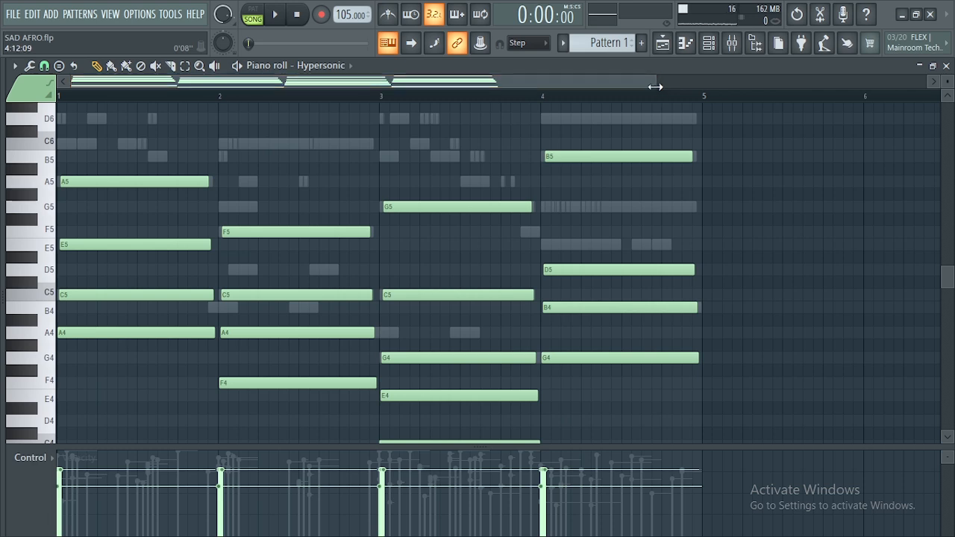
{"action": "left_click", "coordinate": [946, 66]}
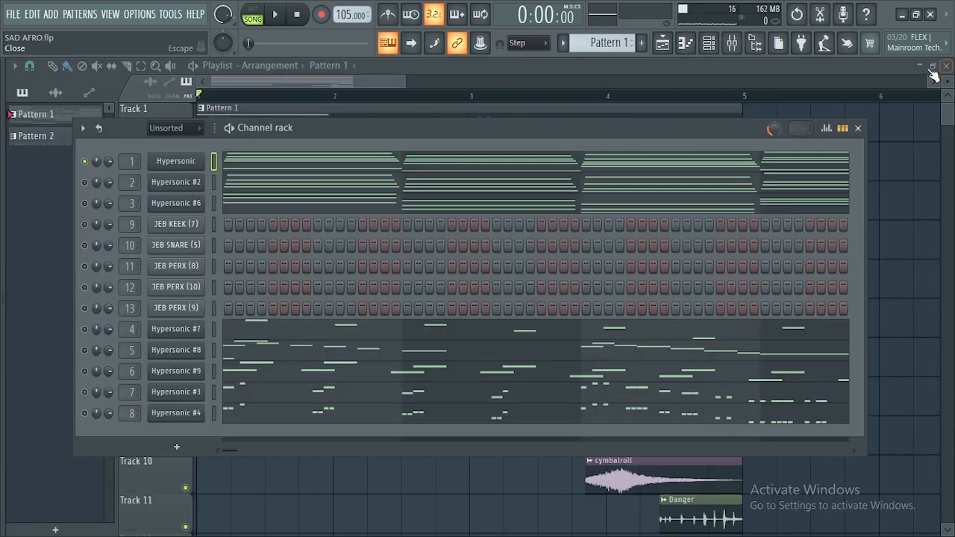
- Inspect the patch loaded in the first Hypersonic instrument, and return to that channel's notes in the piano roll
{"action": "left_click", "coordinate": [193, 166]}
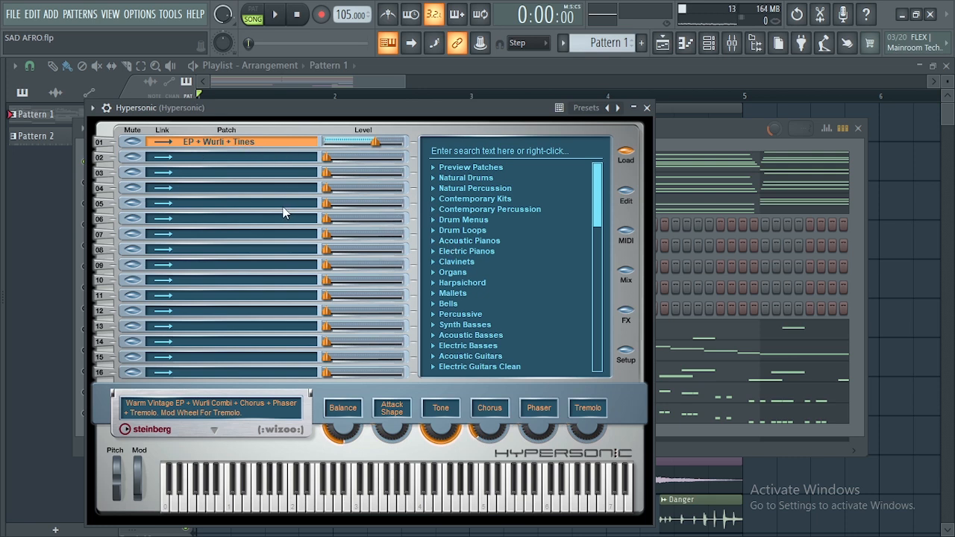
{"action": "left_click", "coordinate": [647, 107]}
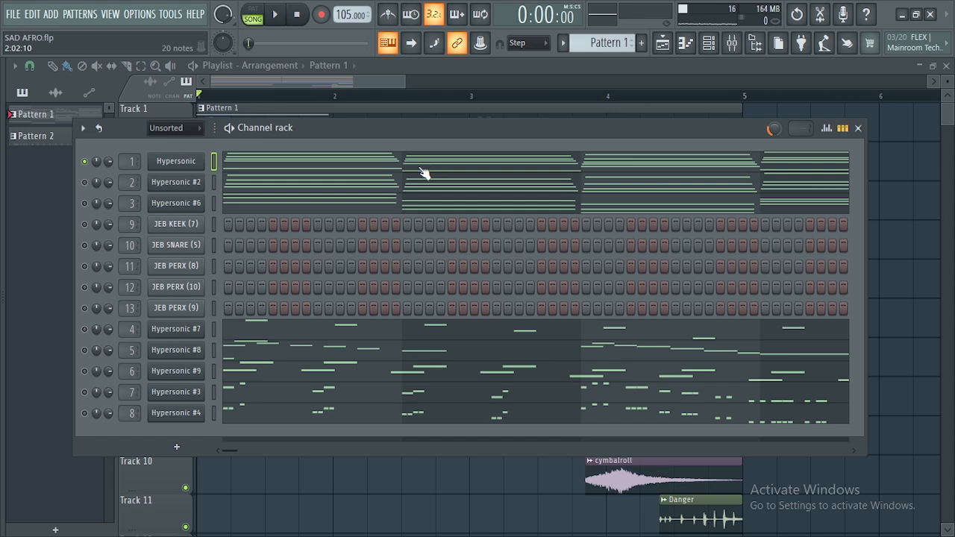
{"action": "left_click", "coordinate": [191, 167]}
{"action": "mouse_move", "coordinate": [422, 109]}
{"action": "left_mouse_down"}
{"action": "mouse_move", "coordinate": [454, 105]}
{"action": "mouse_move", "coordinate": [439, 105]}
{"action": "left_mouse_up"}
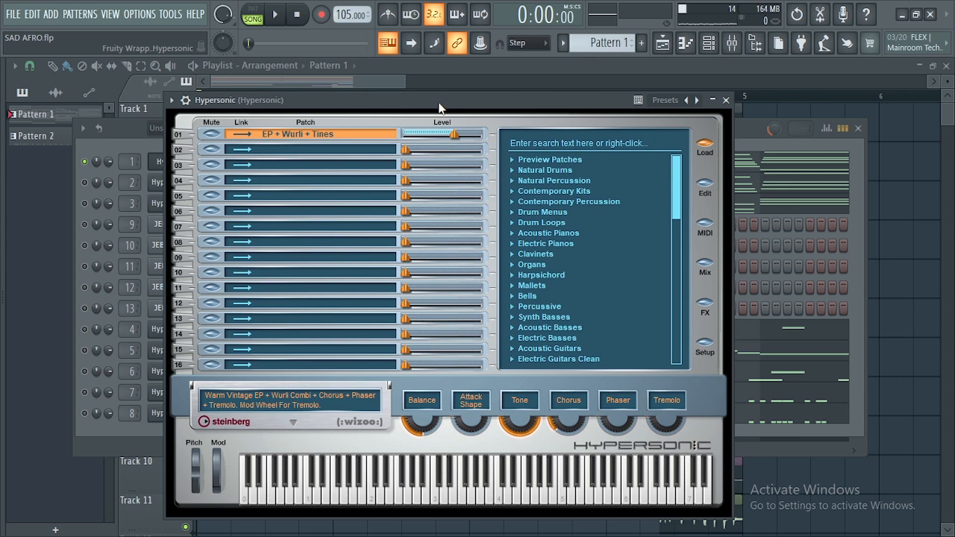
{"action": "left_click", "coordinate": [725, 99]}
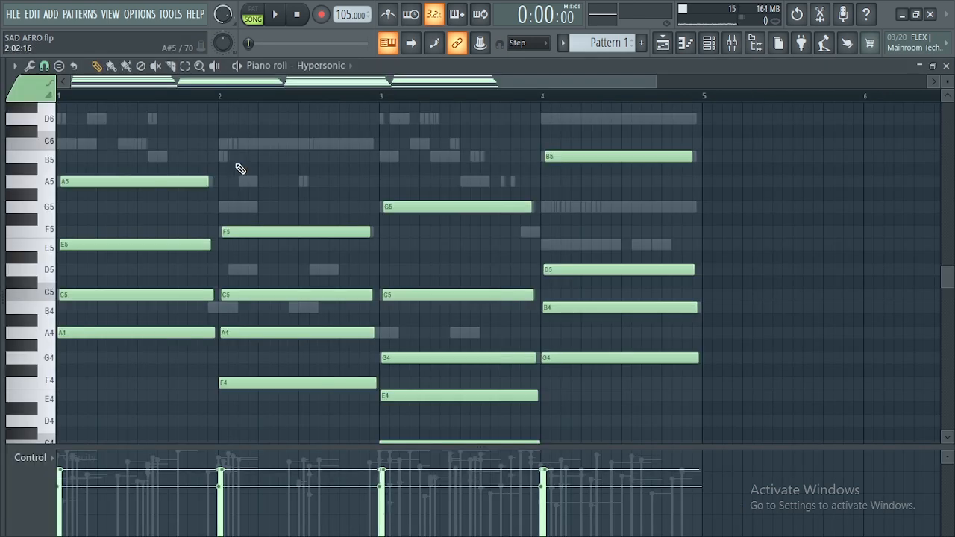
{"action": "left_click", "coordinate": [237, 170]}
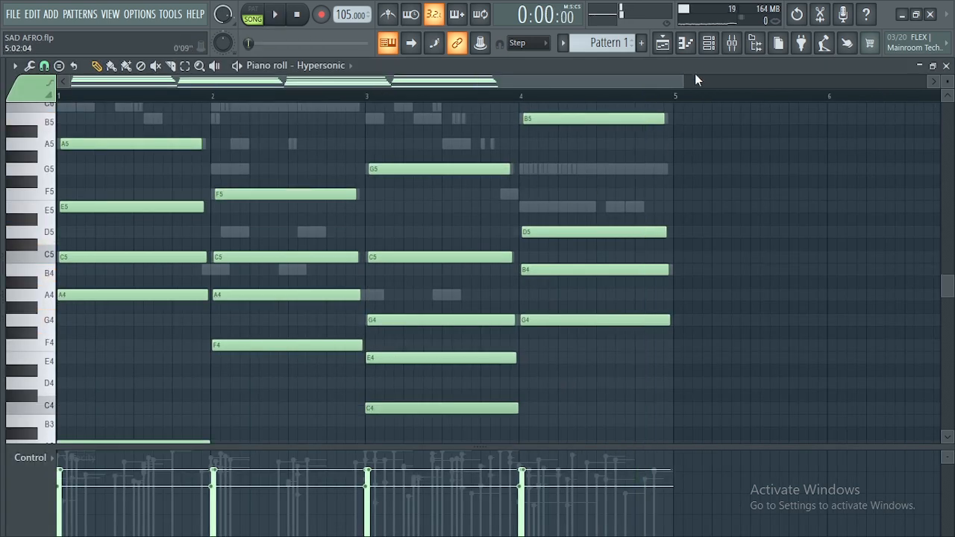
- Check the patch loaded in Hypersonic #2 and unmute its channel in the channel rack
{"action": "left_click", "coordinate": [709, 42]}
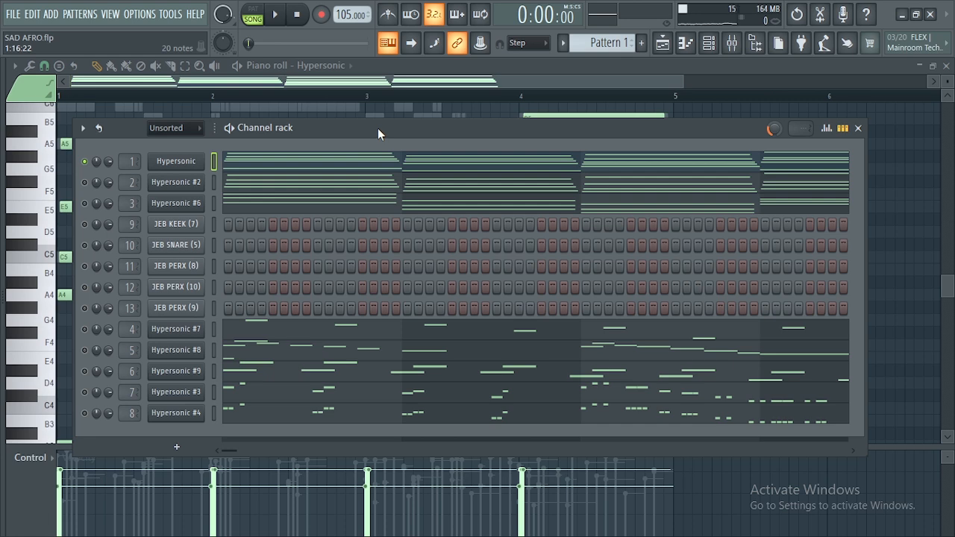
{"action": "left_click", "coordinate": [192, 183]}
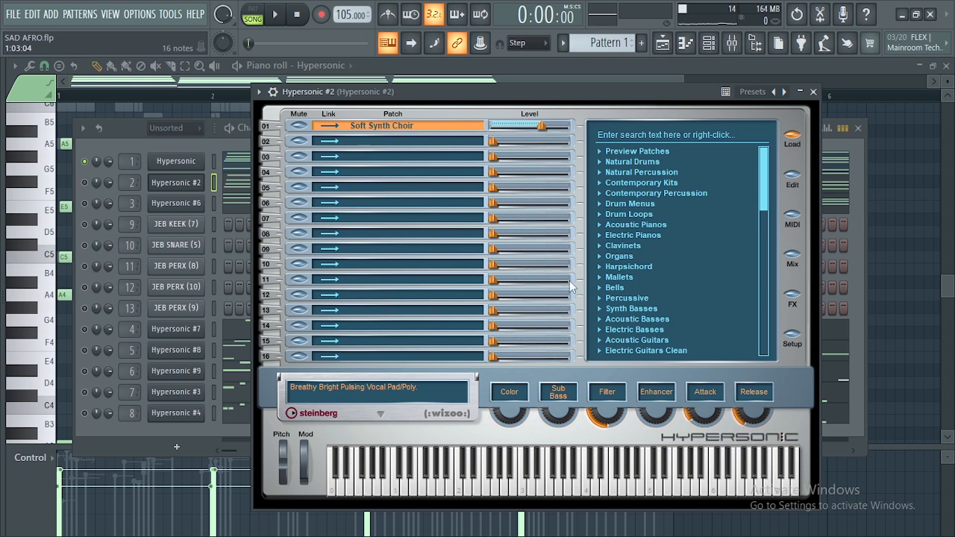
{"action": "left_click", "coordinate": [813, 91]}
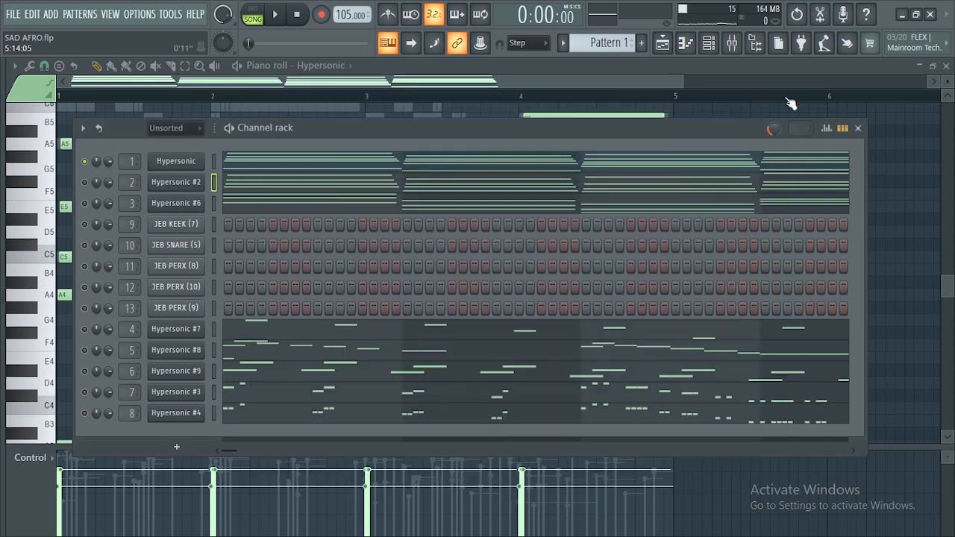
{"action": "left_click", "coordinate": [85, 182]}
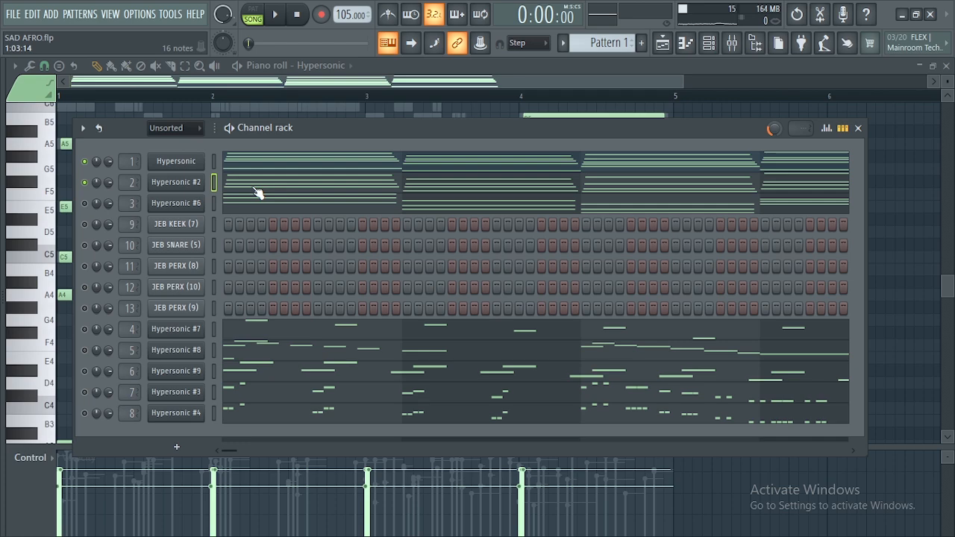
- Play the song while examining Hypersonic #2's chord notes in the piano roll, and stop playback
{"action": "left_click", "coordinate": [256, 193]}
{"action": "key", "text": "space"}
{"action": "scroll", "coordinate": [351, 277], "scroll_direction": "up", "scroll_amount": 2}
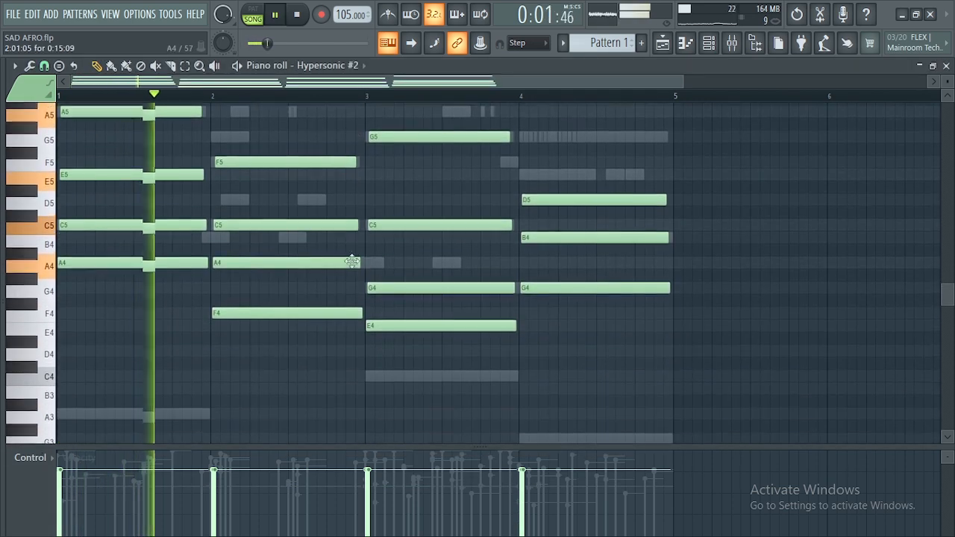
{"action": "scroll", "coordinate": [351, 261], "scroll_direction": "up", "scroll_amount": 2}
{"action": "scroll", "coordinate": [328, 253], "scroll_direction": "up", "scroll_amount": 2}
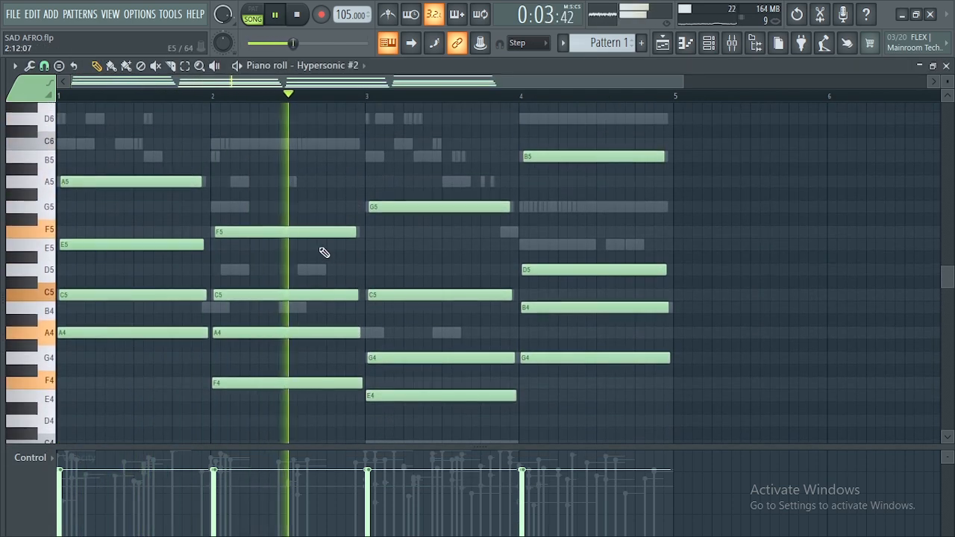
{"action": "scroll", "coordinate": [315, 252], "scroll_direction": "down", "scroll_amount": 2}
{"action": "scroll", "coordinate": [314, 253], "scroll_direction": "up", "scroll_amount": 2}
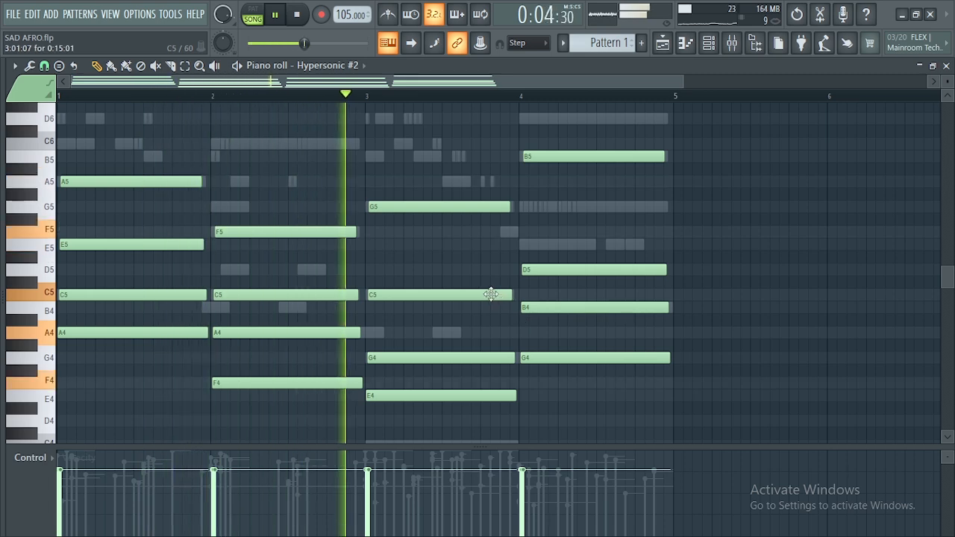
{"action": "scroll", "coordinate": [494, 297], "scroll_direction": "down", "scroll_amount": 3}
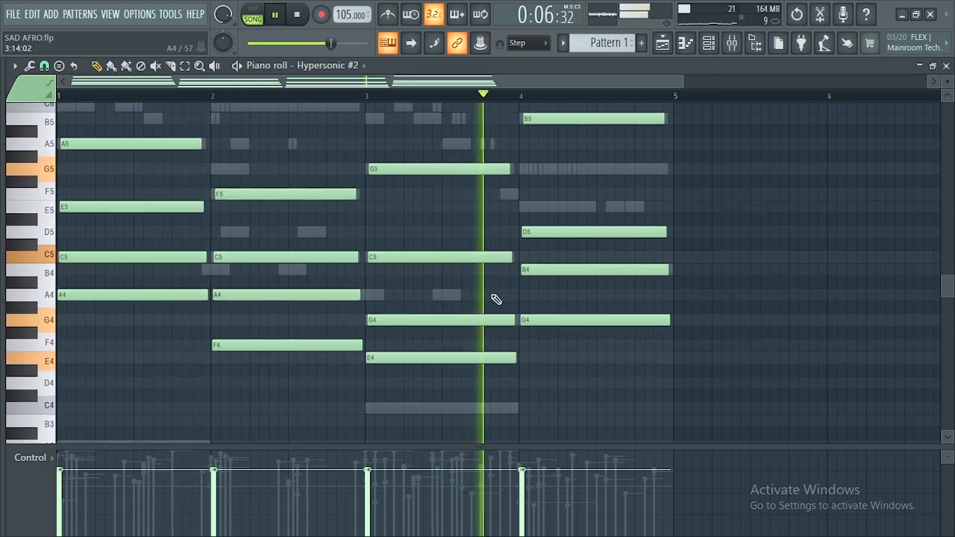
{"action": "scroll", "coordinate": [495, 299], "scroll_direction": "up", "scroll_amount": 3}
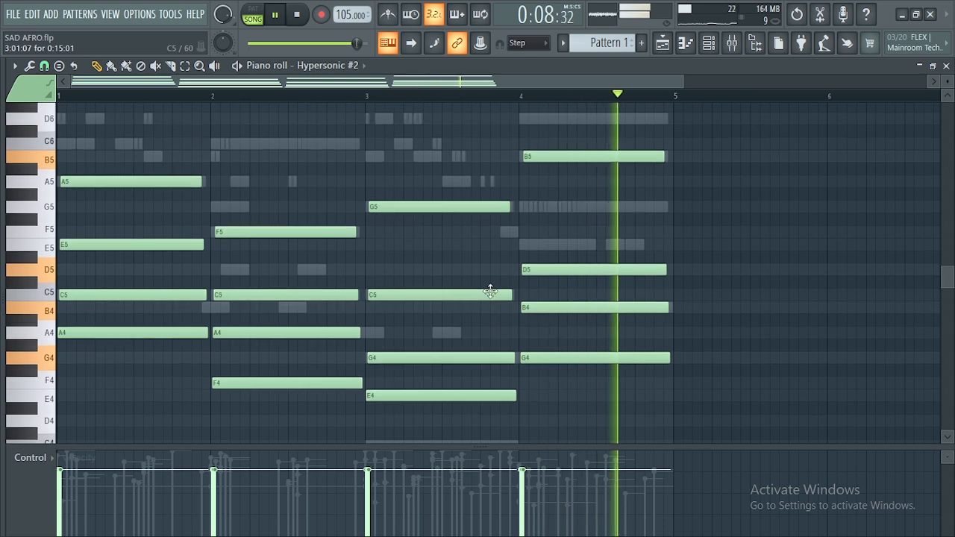
{"action": "key", "text": "space"}
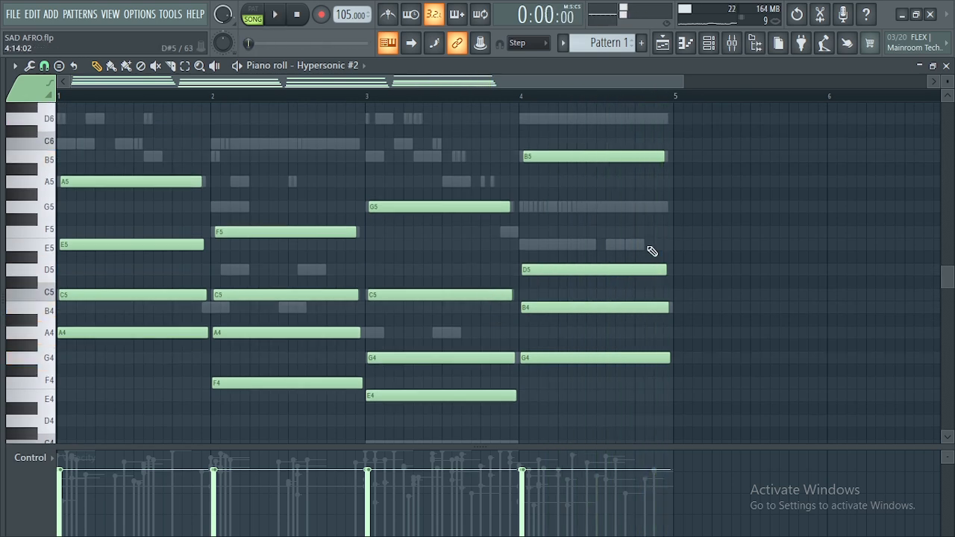
- Open the Hypersonic #6 instrument from the channel rack to check its patch, and close it
{"action": "left_click", "coordinate": [710, 52]}
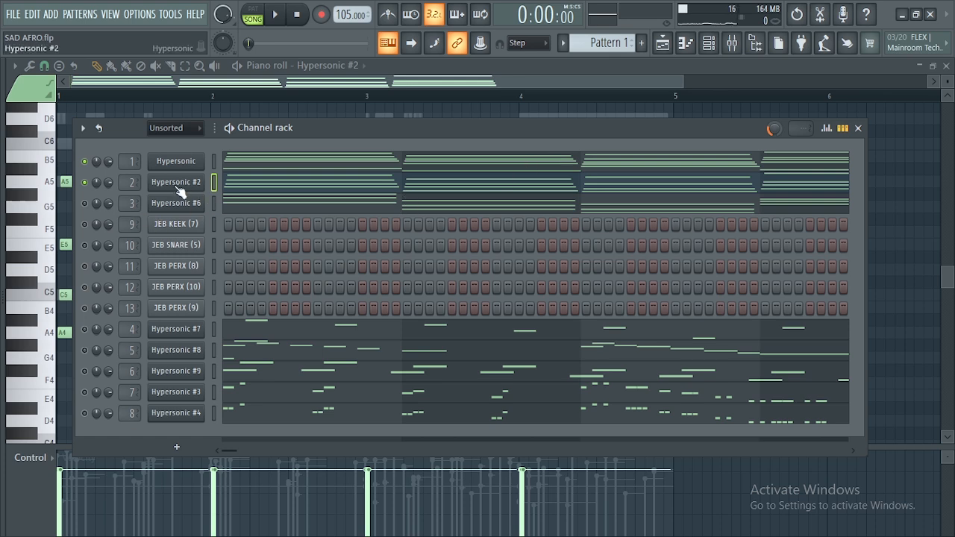
{"action": "left_click", "coordinate": [167, 209]}
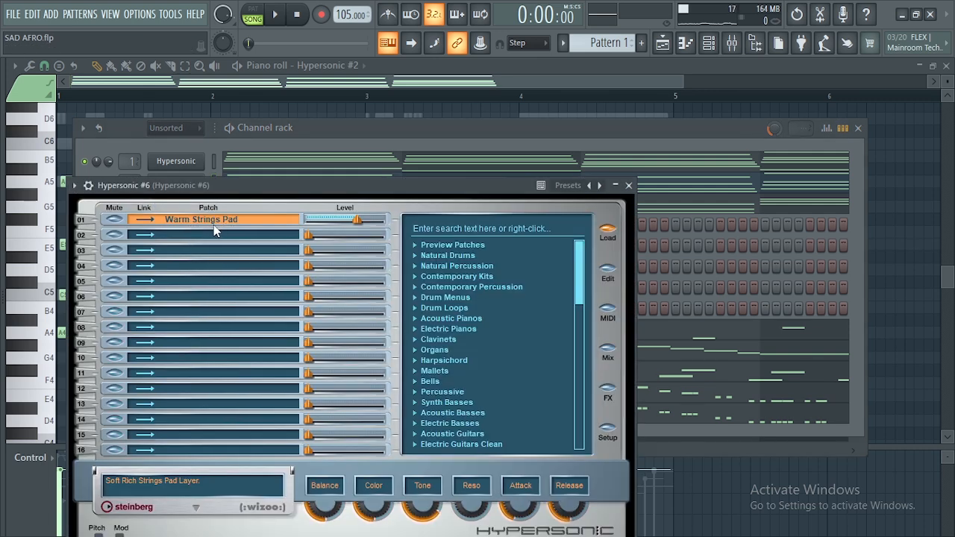
{"action": "left_click", "coordinate": [628, 185]}
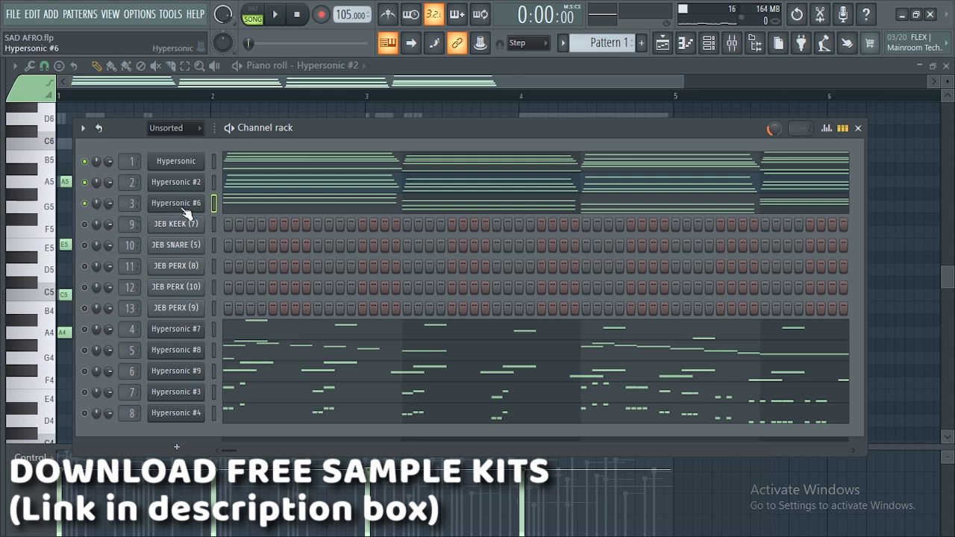
- Audition Hypersonic #2 on its own and together with the first Hypersonic channel
{"action": "left_click", "coordinate": [238, 191]}
{"action": "key", "text": "space"}
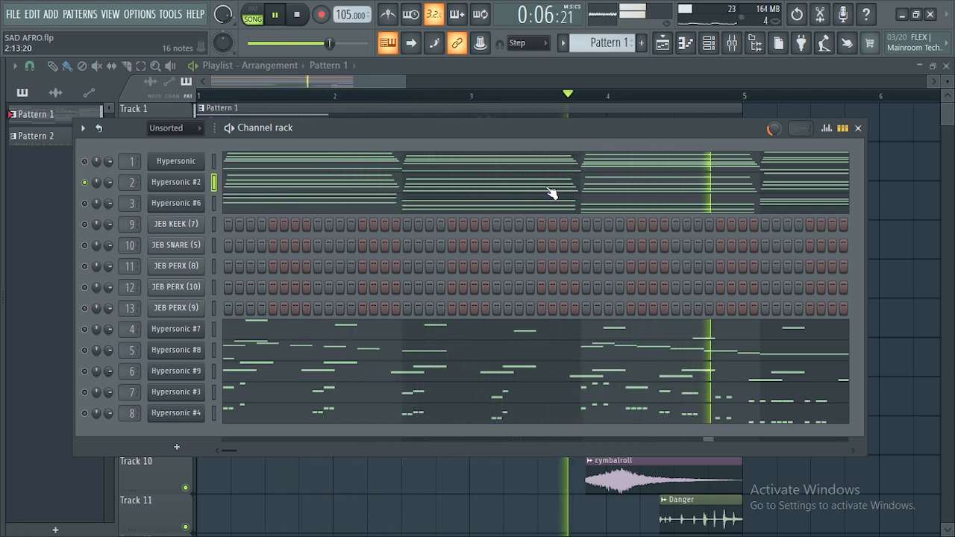
{"action": "key", "text": "space"}
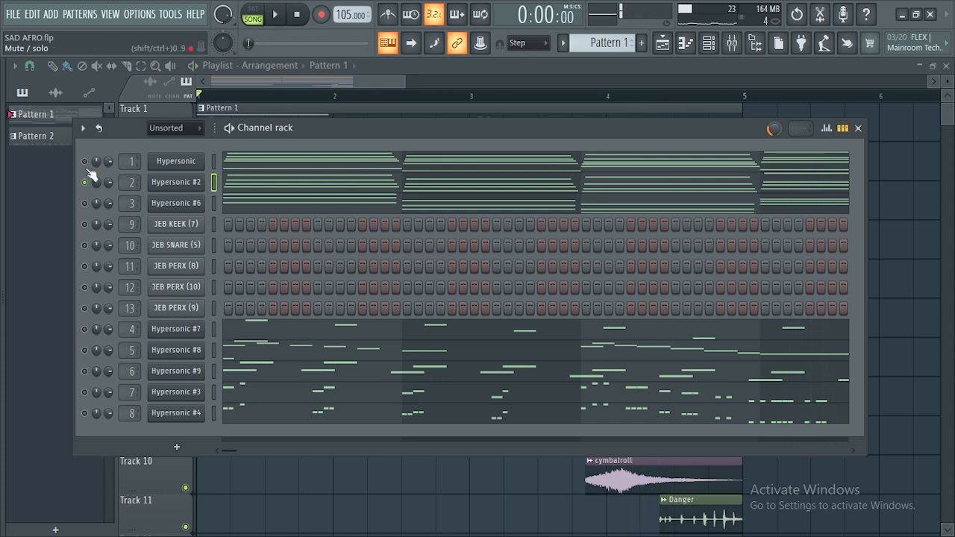
{"action": "key", "text": "space"}
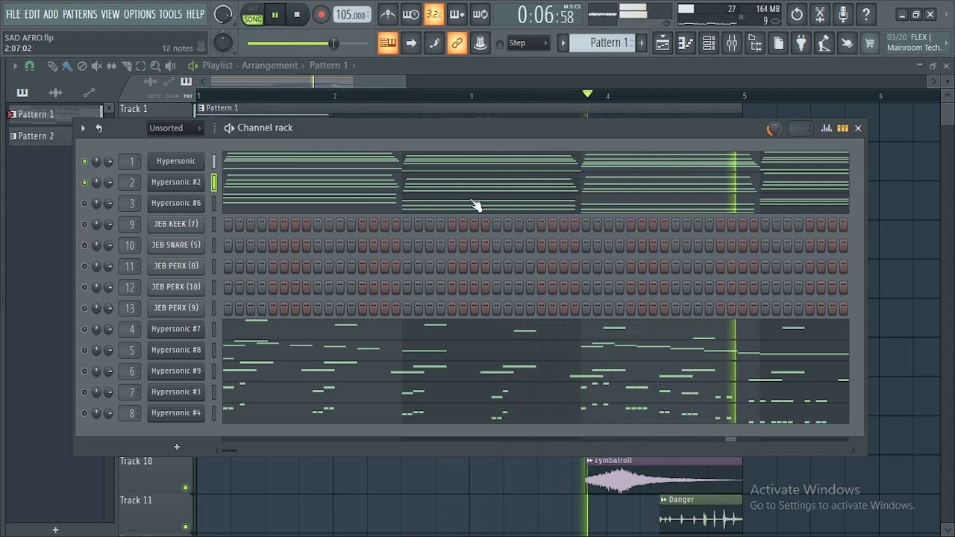
{"action": "key", "text": "space"}
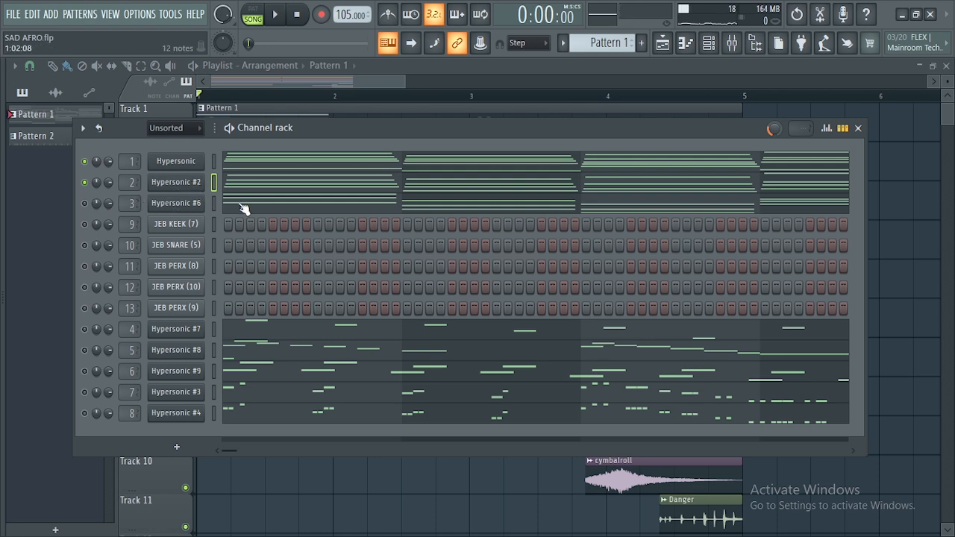
- Review Hypersonic #6's patch again and start playback with Hypersonic, Hypersonic #2 and Hypersonic #6 unmuted
{"action": "left_click", "coordinate": [186, 205]}
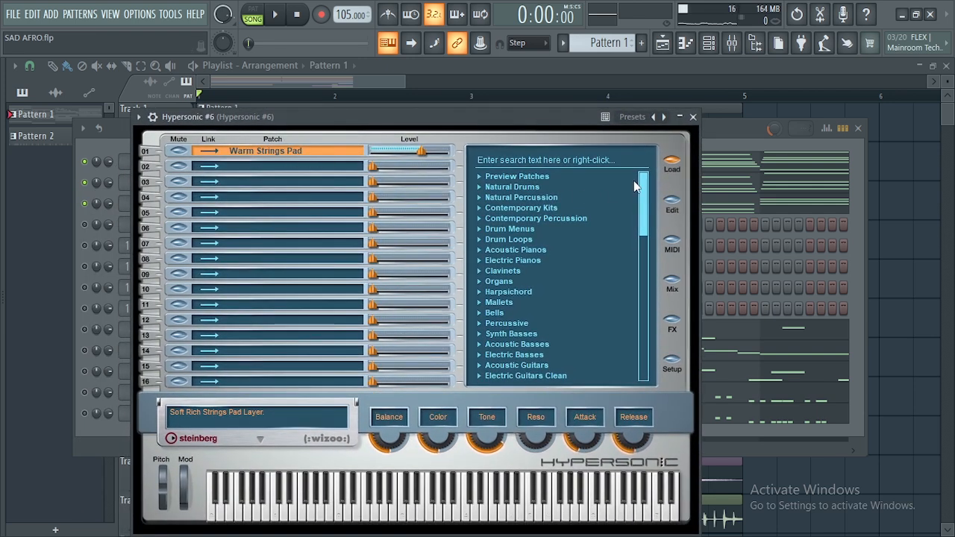
{"action": "left_click", "coordinate": [692, 117]}
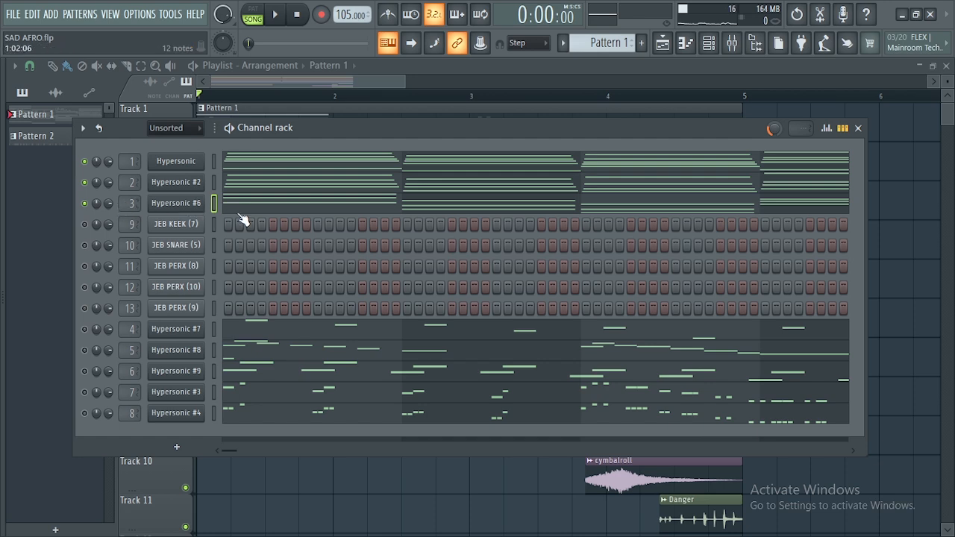
{"action": "key", "text": "space"}
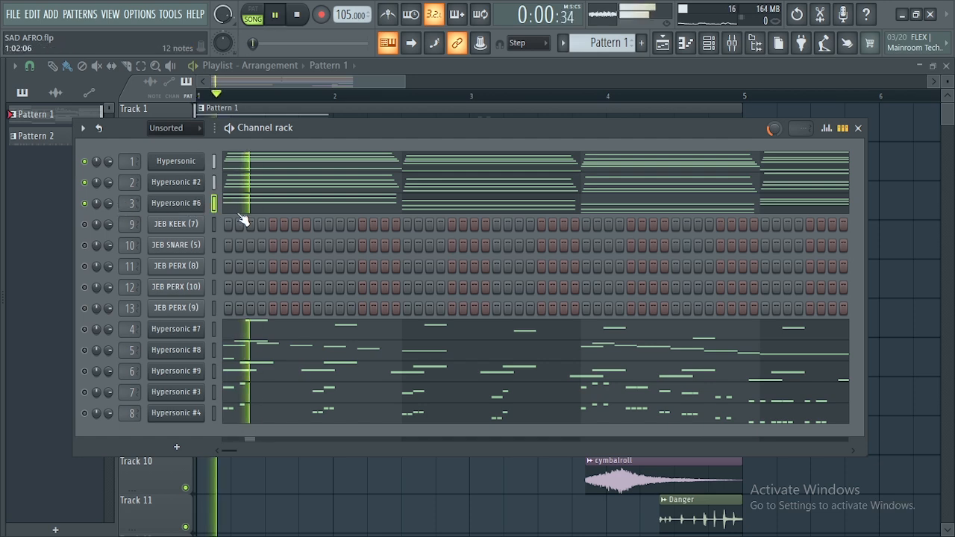
- Examine Hypersonic #6's string notes in the piano roll during playback
{"action": "left_click", "coordinate": [384, 211]}
{"action": "scroll", "coordinate": [437, 254], "scroll_direction": "up", "scroll_amount": 3}
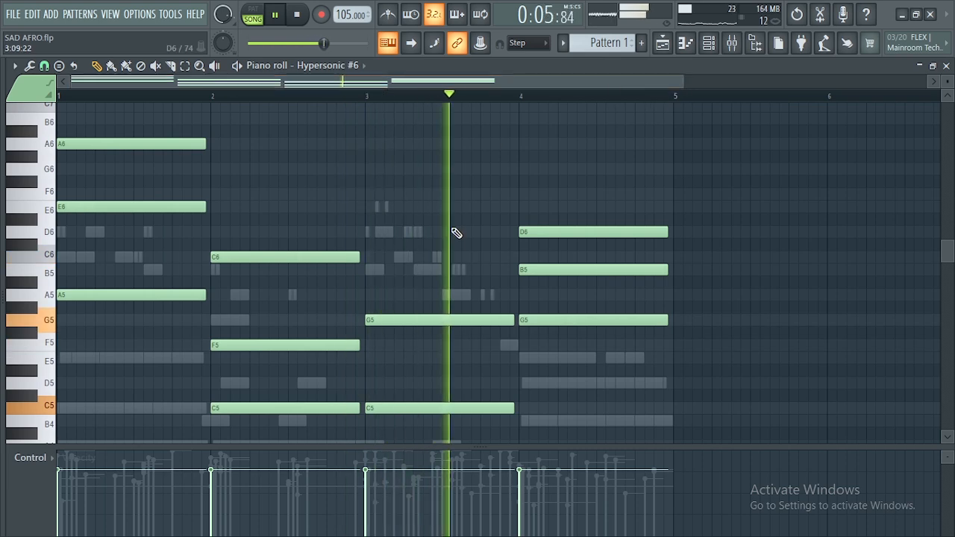
{"action": "scroll", "coordinate": [452, 229], "scroll_direction": "down", "scroll_amount": 3}
{"action": "scroll", "coordinate": [447, 227], "scroll_direction": "up", "scroll_amount": 2}
{"action": "scroll", "coordinate": [263, 233], "scroll_direction": "up", "scroll_amount": 1}
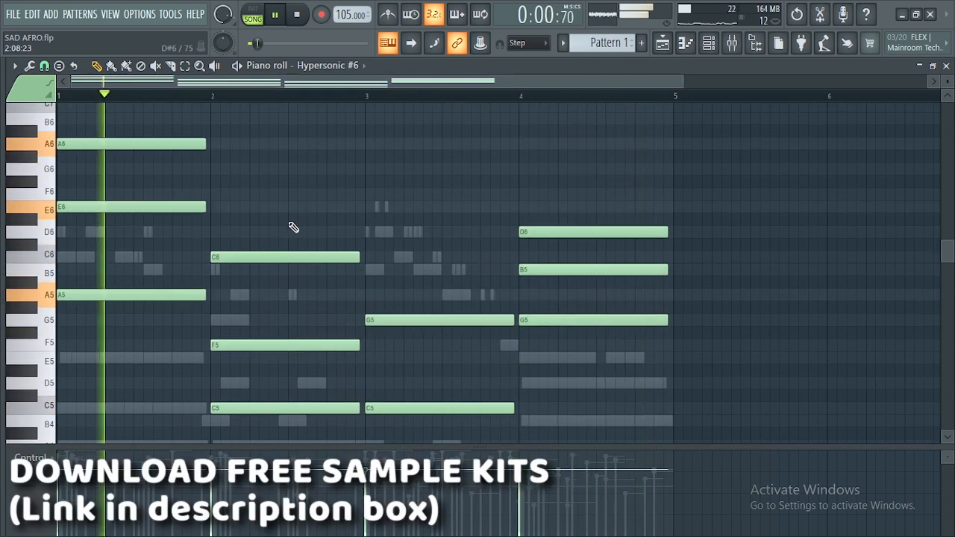
- Check Hypersonic #6's lower chord notes in the piano roll and stop playback
{"action": "scroll", "coordinate": [318, 212], "scroll_direction": "down", "scroll_amount": 3}
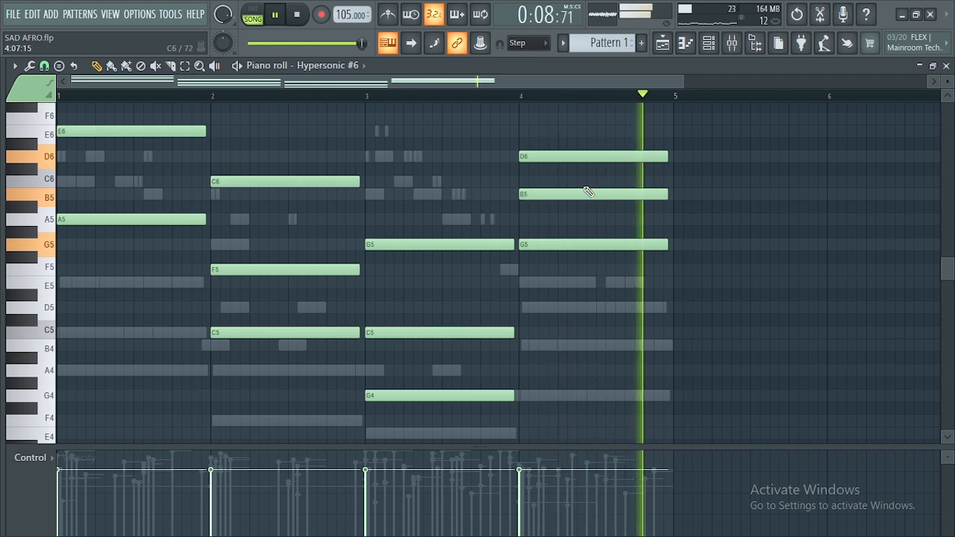
{"action": "key", "text": "space"}
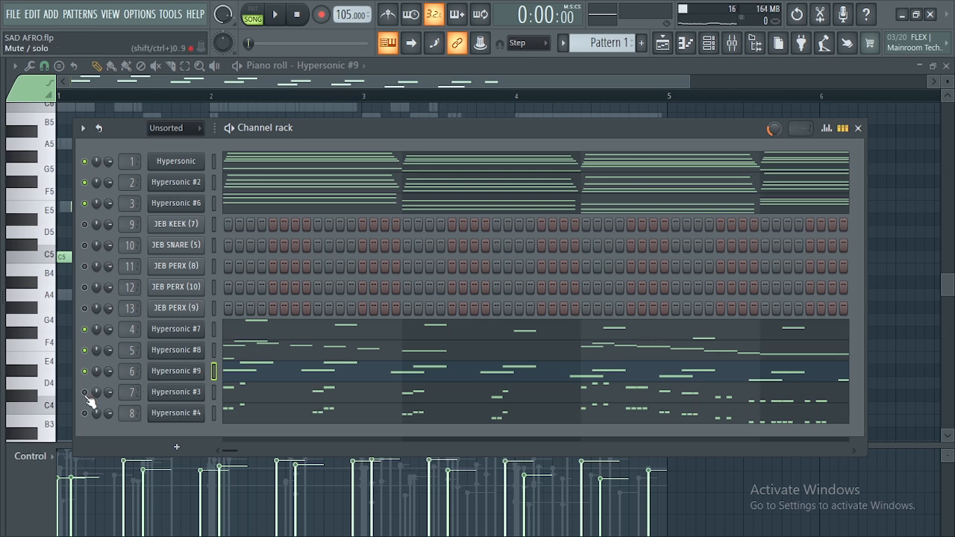
- Solo Hypersonic #3 and open its instrument to check the loaded patch, closing it when done
{"action": "right_click", "coordinate": [83, 392]}
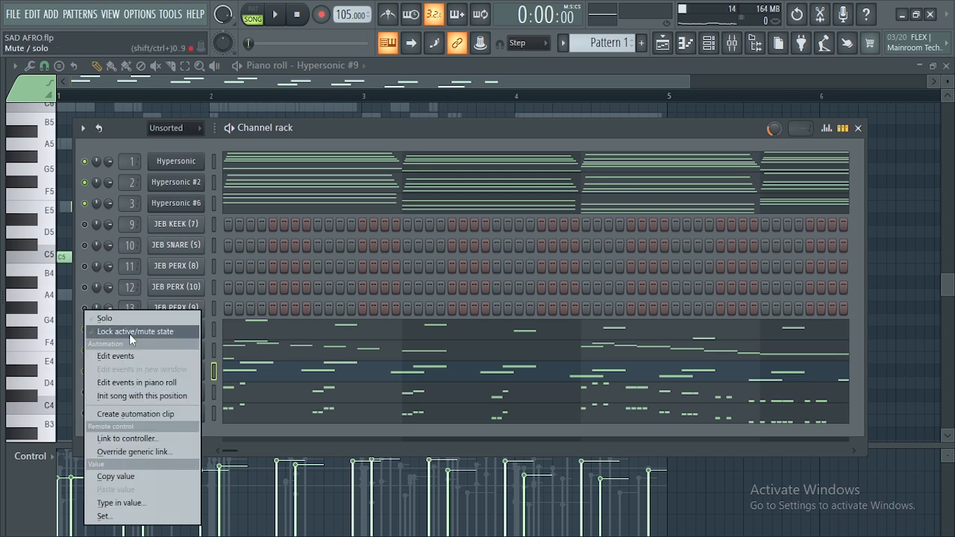
{"action": "left_click", "coordinate": [129, 322]}
{"action": "left_click", "coordinate": [179, 394]}
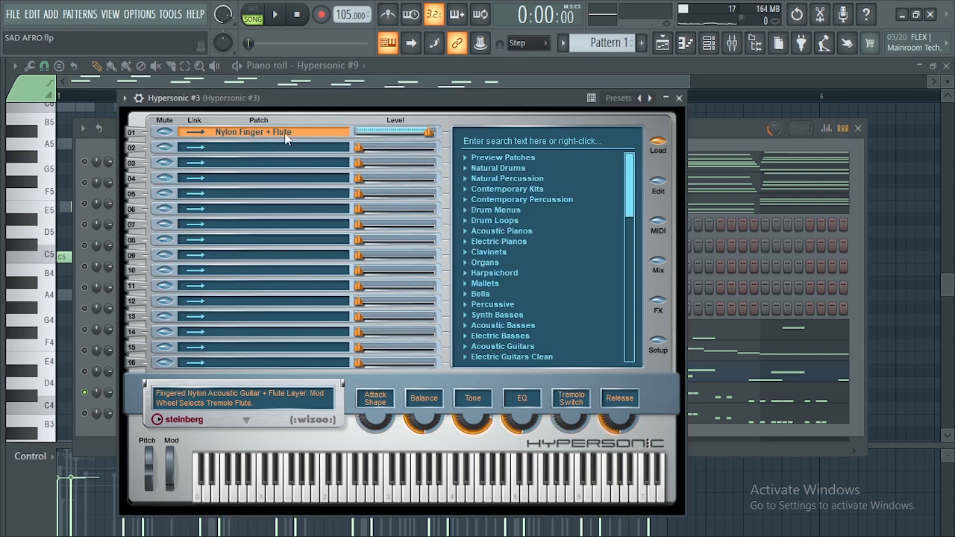
{"action": "left_click", "coordinate": [679, 98]}
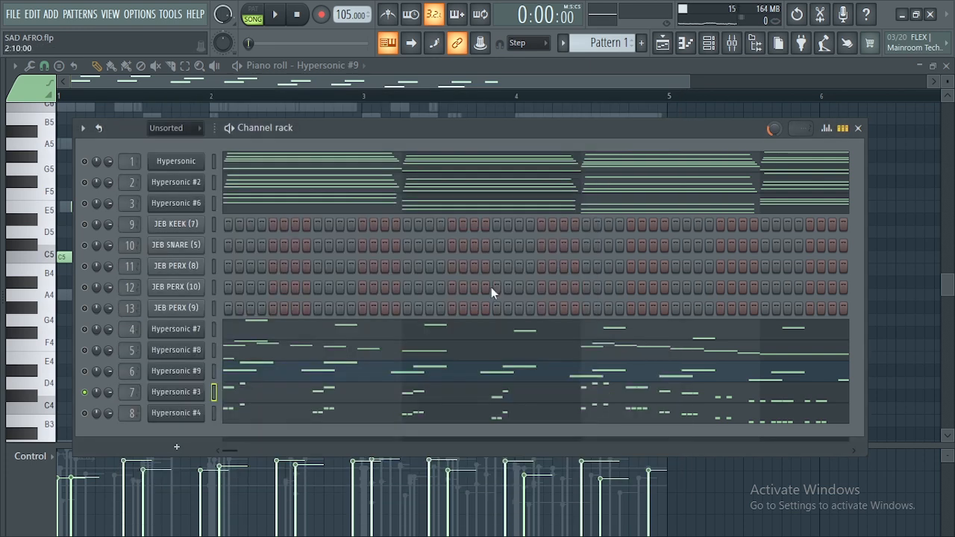
- Play back Hypersonic #3's notes in the piano roll to examine the melody across bars 1 to 4, and stop playback
{"action": "left_click", "coordinate": [280, 396]}
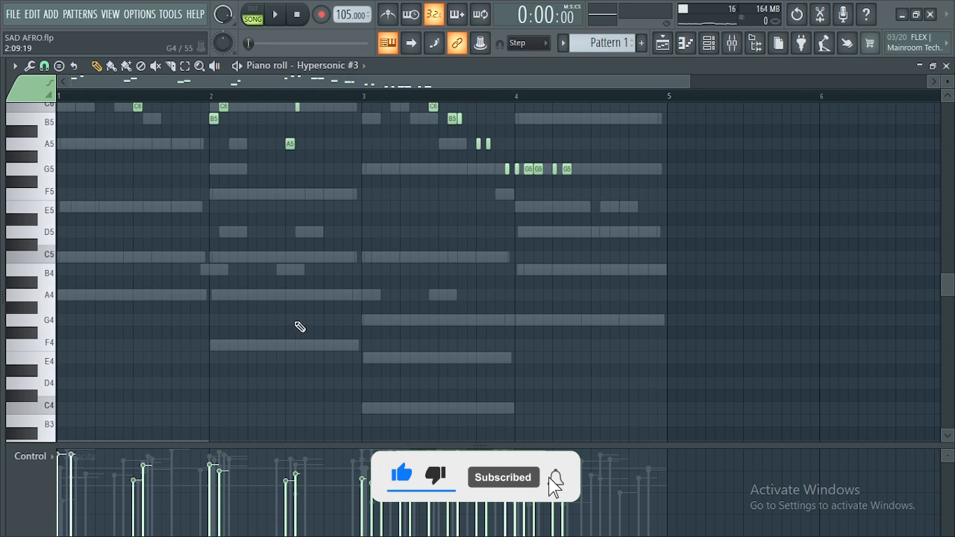
{"action": "scroll", "coordinate": [299, 325], "scroll_direction": "up", "scroll_amount": 5}
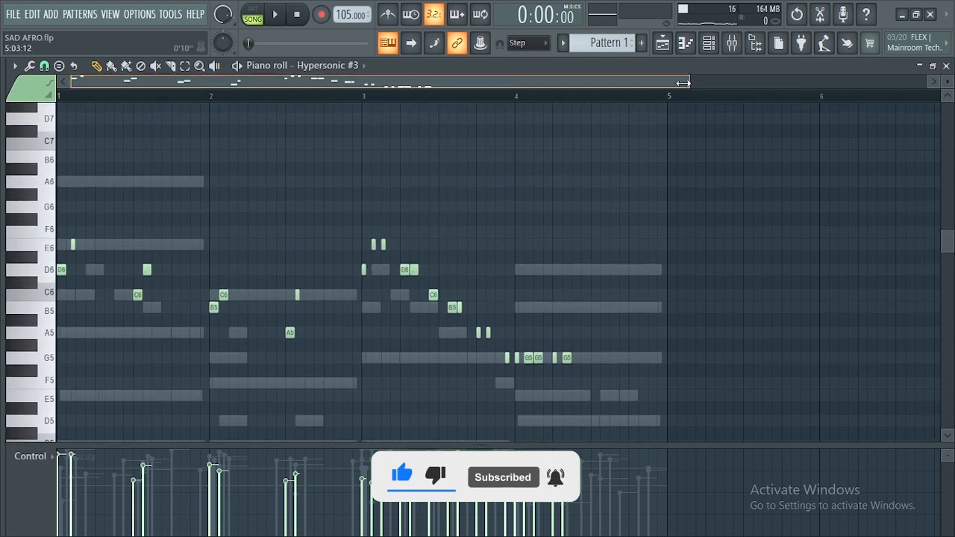
{"action": "left_click_drag", "start_coordinate": [683, 83], "coordinate": [485, 82]}
{"action": "key", "text": "space"}
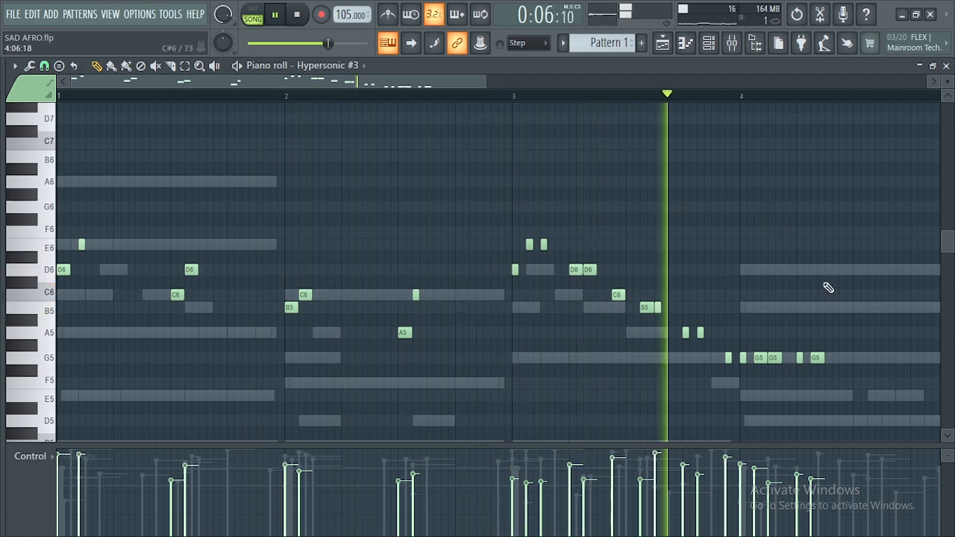
{"action": "scroll", "coordinate": [832, 286], "scroll_direction": "down", "scroll_amount": 2}
{"action": "scroll", "coordinate": [875, 280], "scroll_direction": "up", "scroll_amount": 1}
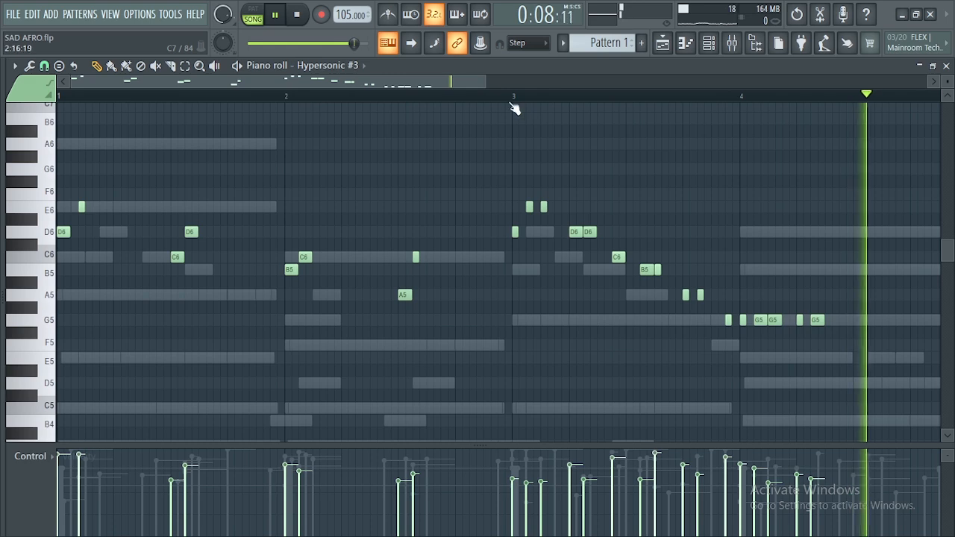
{"action": "left_click_drag", "start_coordinate": [490, 82], "coordinate": [607, 83]}
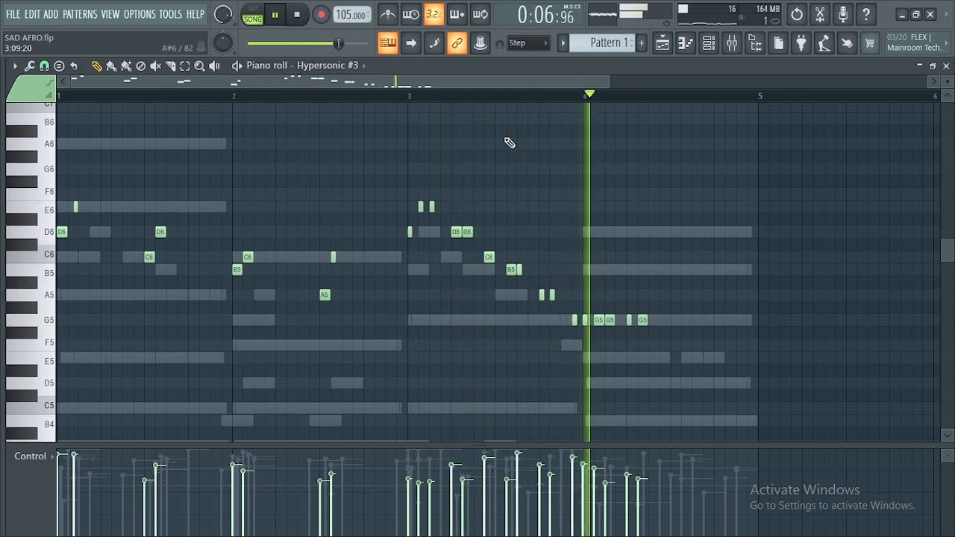
{"action": "key", "text": "space"}
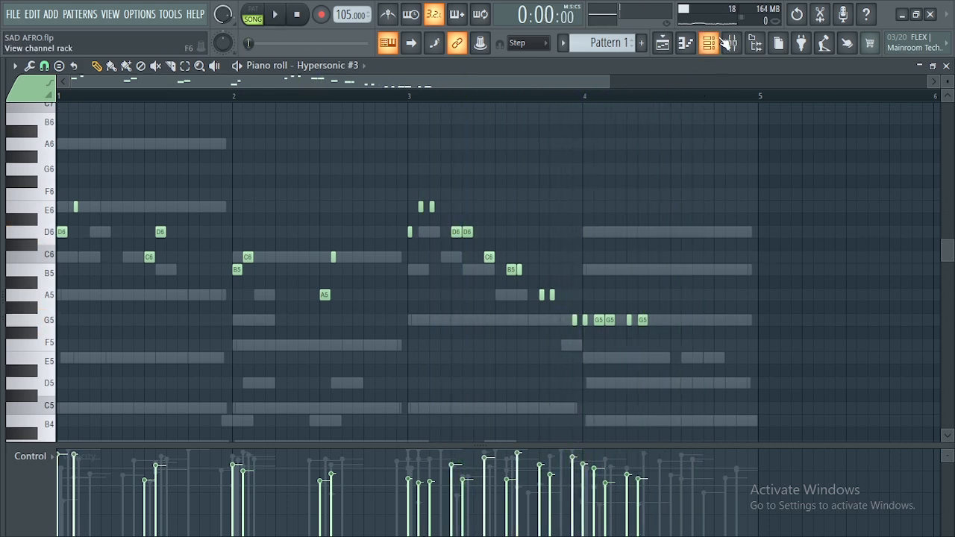
- Open the Hypersonic #4 instrument from the channel rack to check its patch, and close it
{"action": "left_click", "coordinate": [725, 43]}
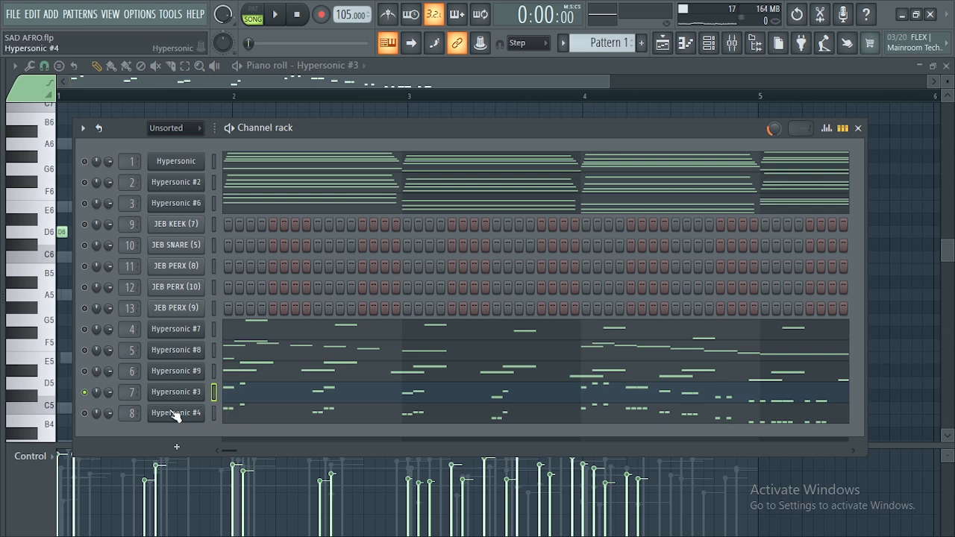
{"action": "left_click", "coordinate": [181, 416]}
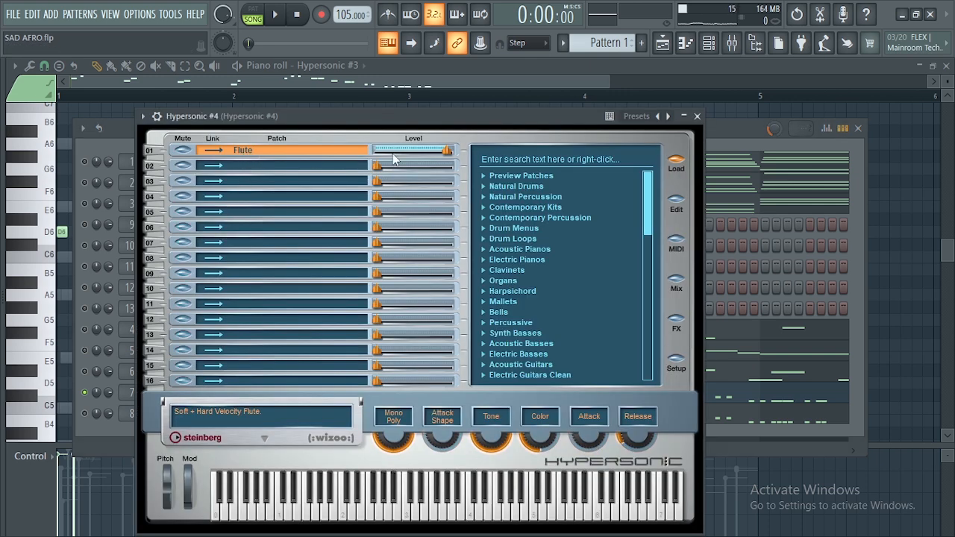
{"action": "left_click", "coordinate": [698, 117]}
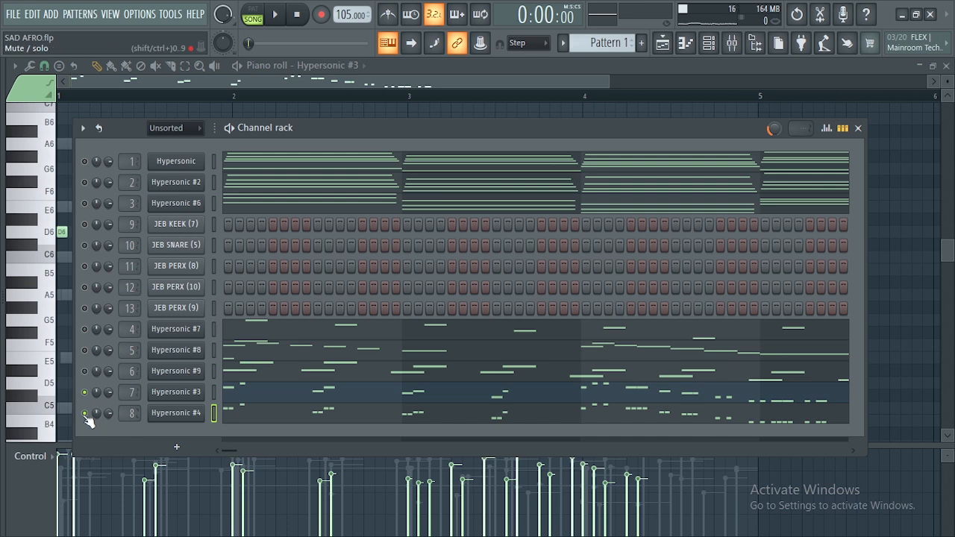
- Solo Hypersonic #4 and examine its short repeated notes in the piano roll during playback
{"action": "right_click", "coordinate": [86, 416]}
{"action": "left_click", "coordinate": [129, 322]}
{"action": "left_click", "coordinate": [246, 414]}
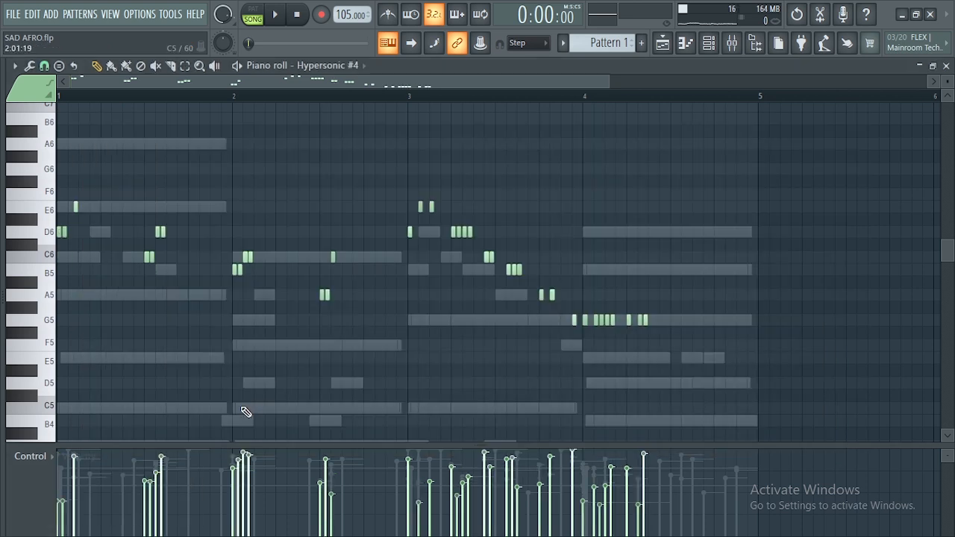
{"action": "left_click_drag", "start_coordinate": [608, 81], "coordinate": [456, 81]}
{"action": "key", "text": "space"}
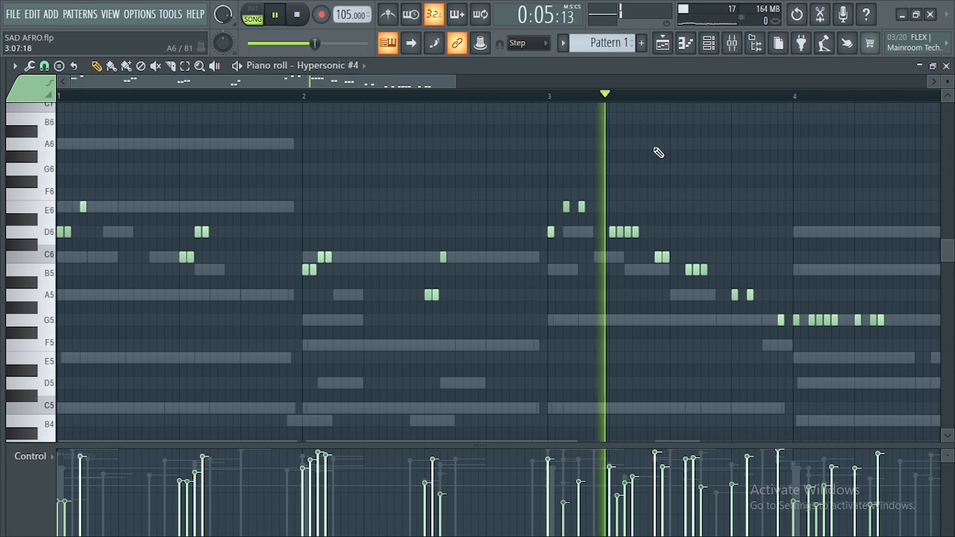
{"action": "mouse_move", "coordinate": [399, 91]}
{"action": "left_mouse_down"}
{"action": "mouse_move", "coordinate": [461, 84]}
{"action": "mouse_move", "coordinate": [392, 88]}
{"action": "left_mouse_up"}
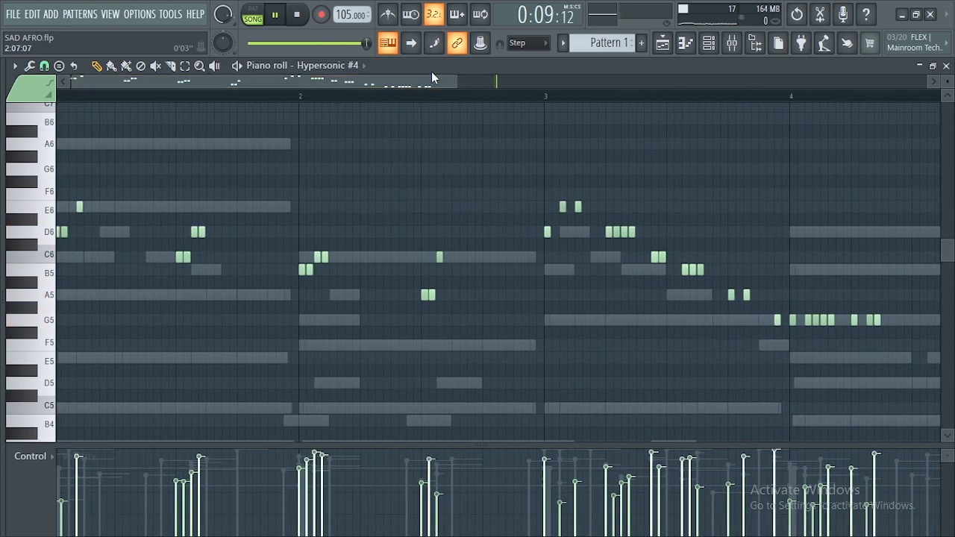
{"action": "left_click_drag", "start_coordinate": [457, 85], "coordinate": [572, 87]}
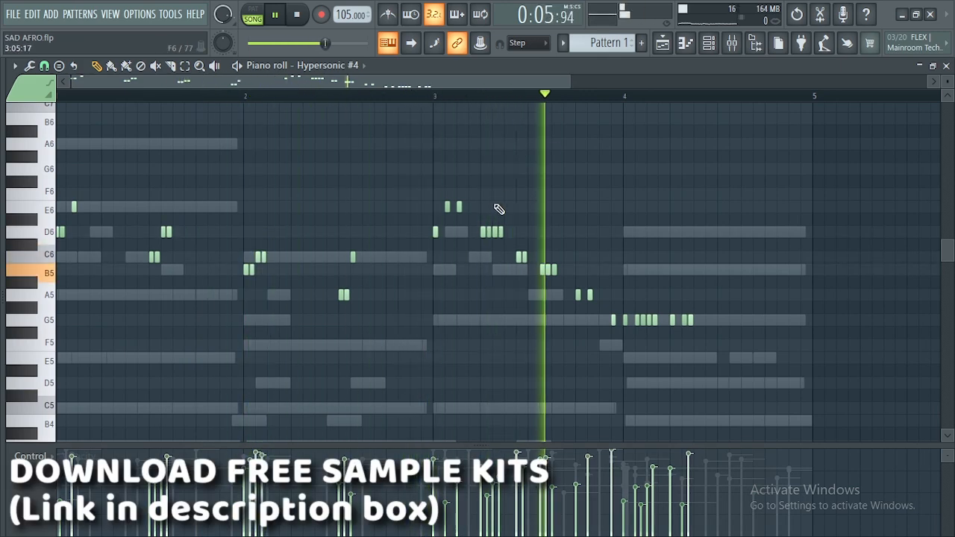
- Stop playback and enlarge the control lane to inspect Hypersonic #4's note velocities, shrinking it again when done
{"action": "key", "text": "space"}
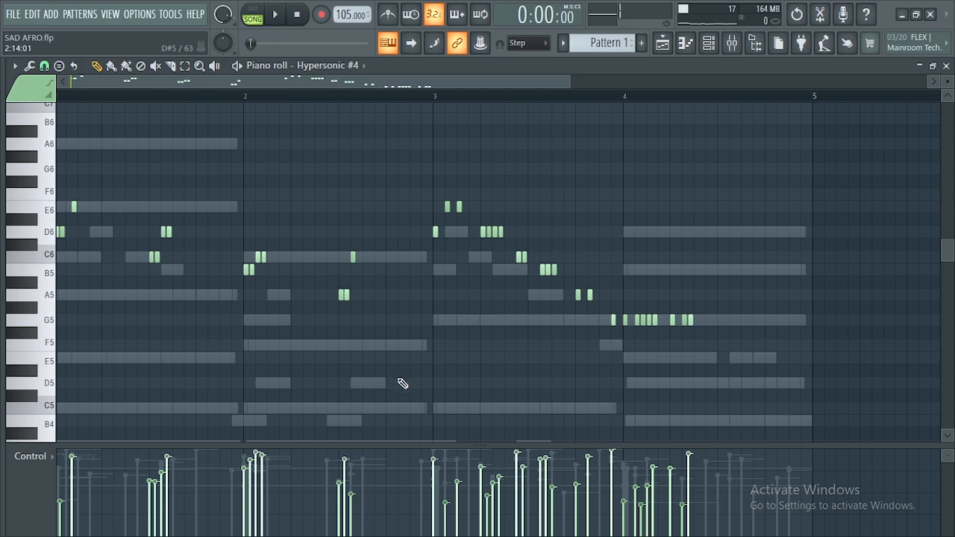
{"action": "left_click_drag", "start_coordinate": [407, 448], "coordinate": [399, 248]}
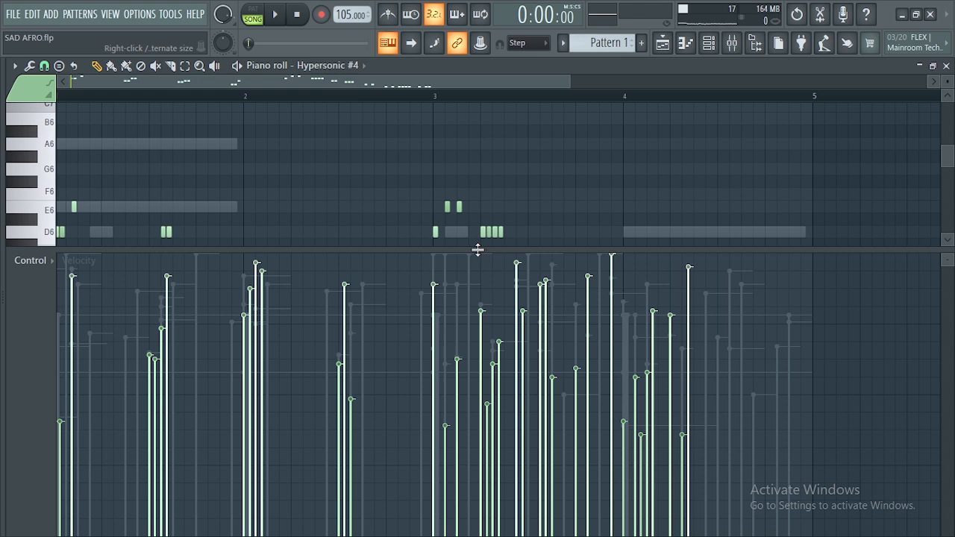
{"action": "left_click_drag", "start_coordinate": [477, 249], "coordinate": [478, 475]}
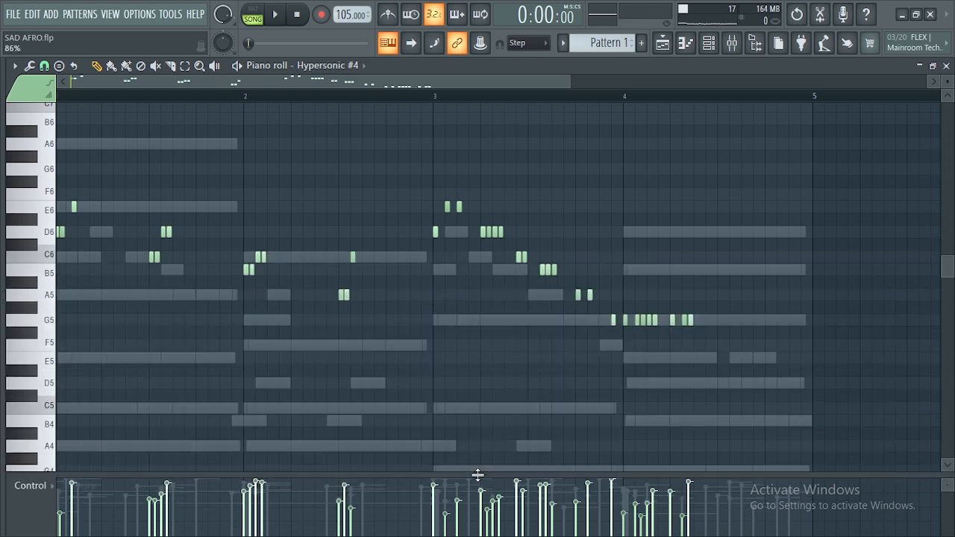
- Audition Hypersonic #3 and Hypersonic #4 together with the channel rack in view
{"action": "left_click", "coordinate": [707, 44]}
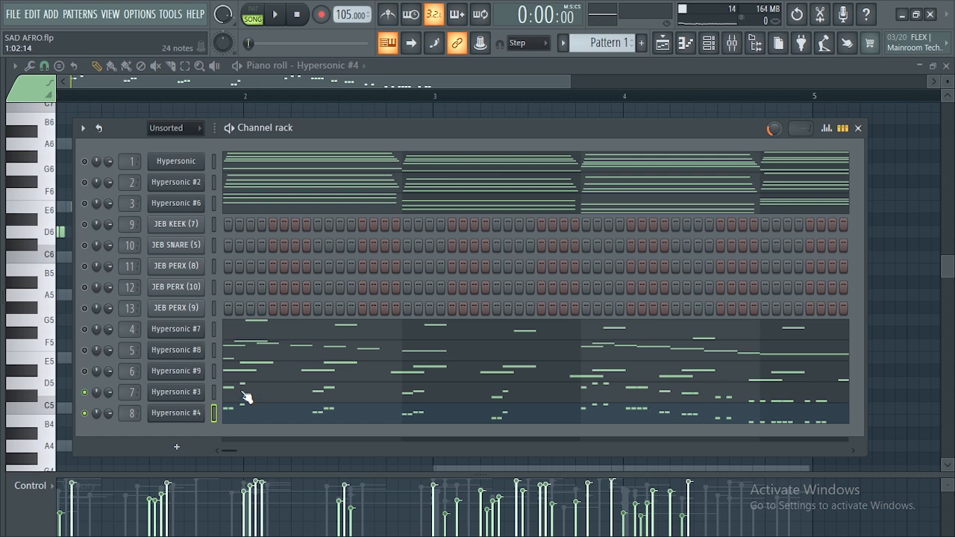
{"action": "key", "text": "space"}
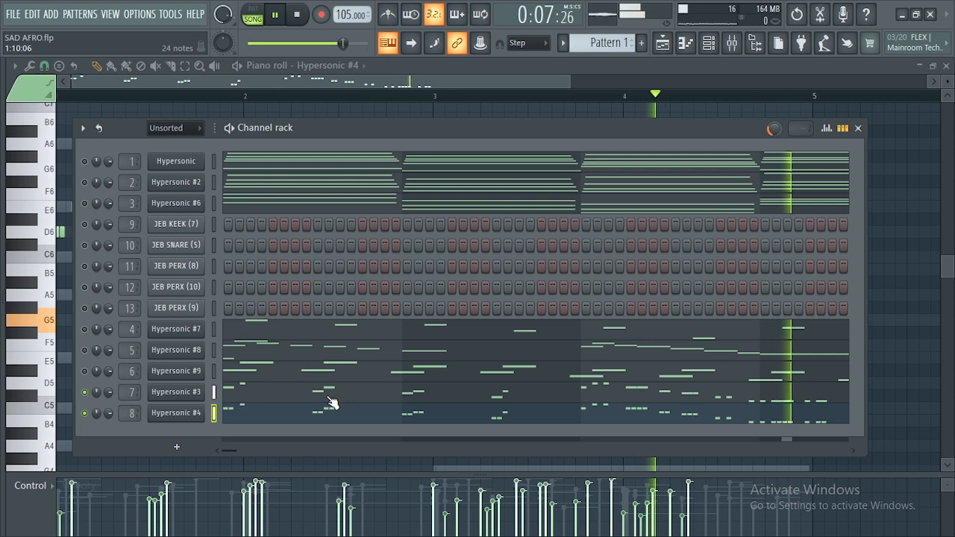
{"action": "key", "text": "space"}
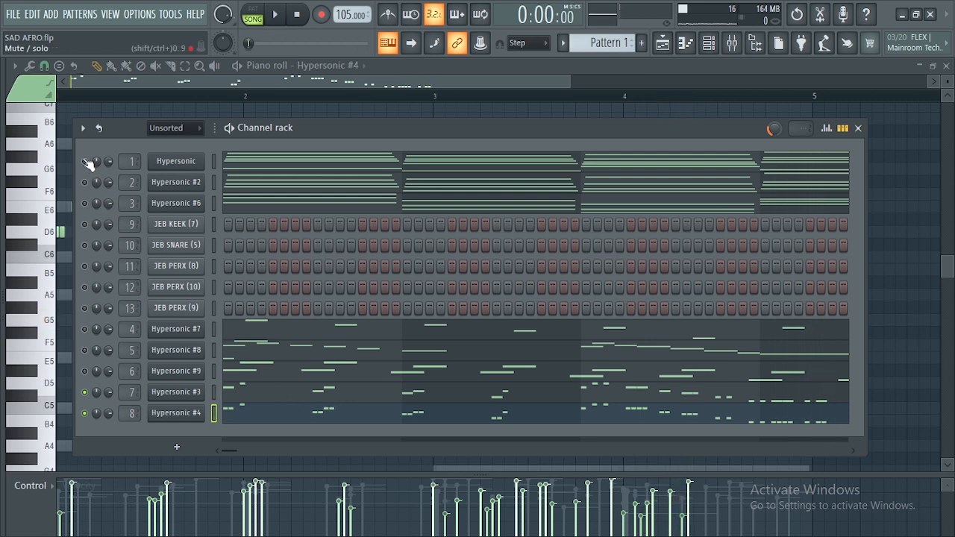
- Solo Hypersonic and start playback, unmuting Hypersonic #2, #6, #7, #8, #9, #3 and #4 in turn to layer the melody, and stop playback
{"action": "right_click", "coordinate": [86, 163]}
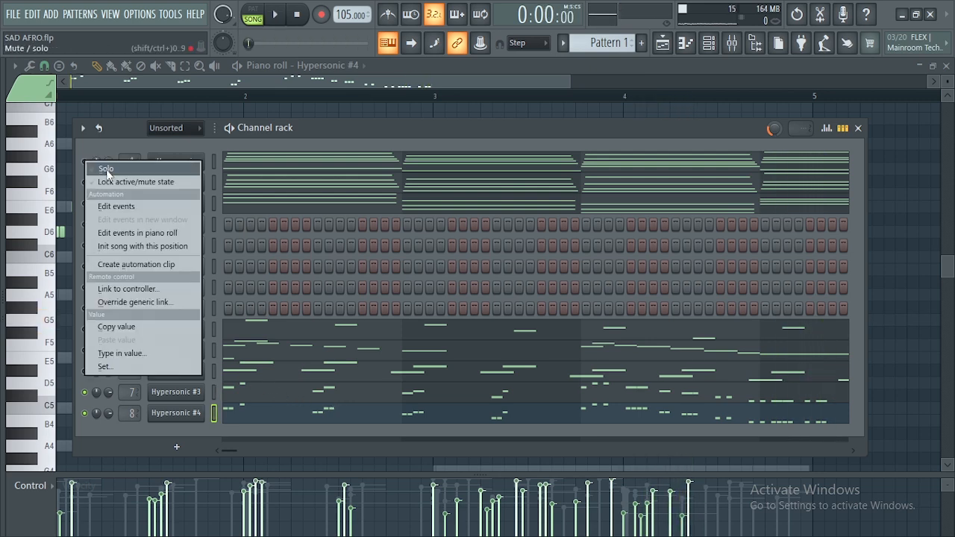
{"action": "left_click", "coordinate": [106, 170]}
{"action": "key", "text": "space"}
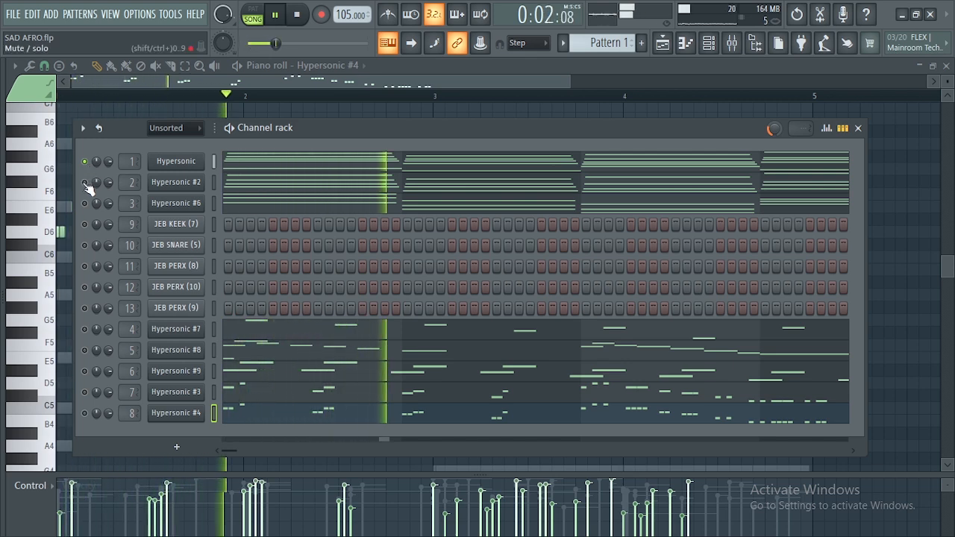
{"action": "left_click", "coordinate": [85, 182]}
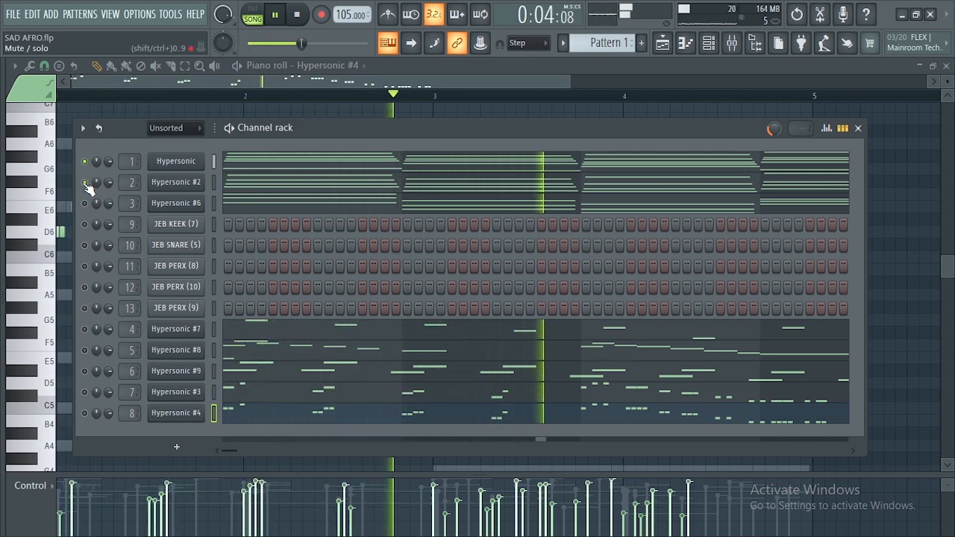
{"action": "left_click", "coordinate": [84, 203]}
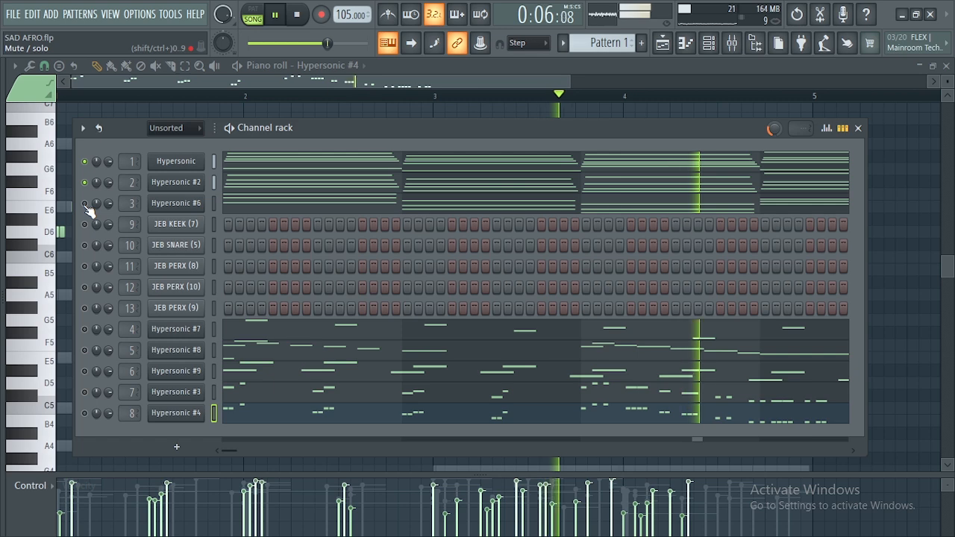
{"action": "left_click", "coordinate": [86, 329]}
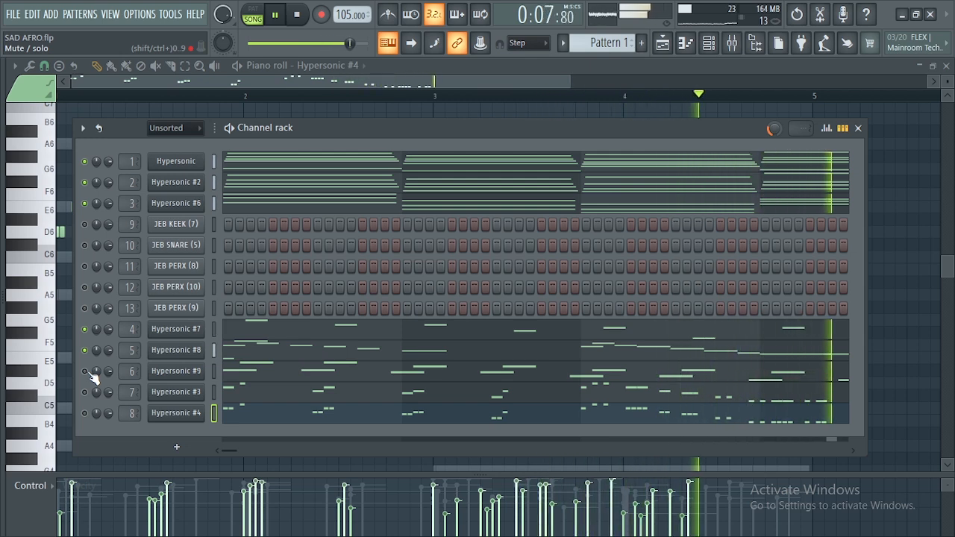
{"action": "left_click", "coordinate": [86, 371]}
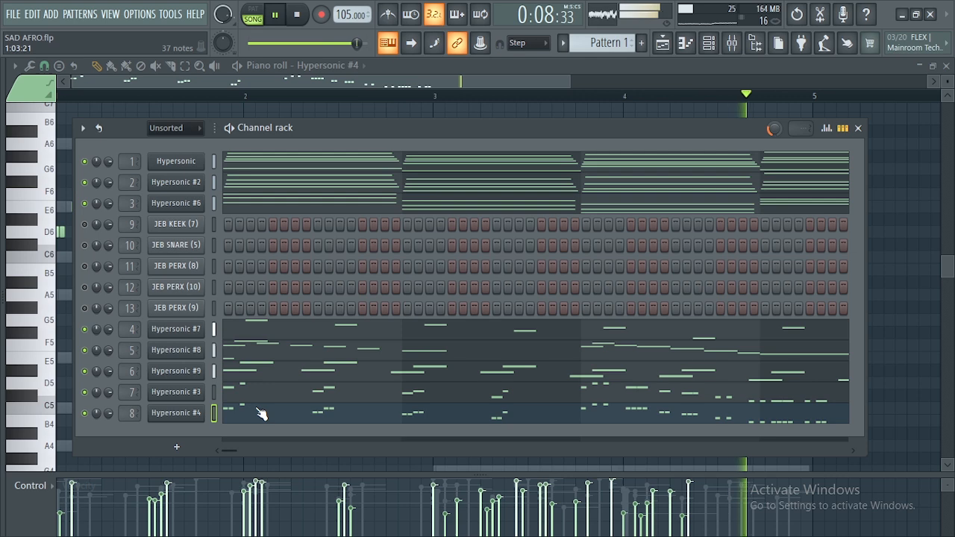
{"action": "key", "text": "space"}
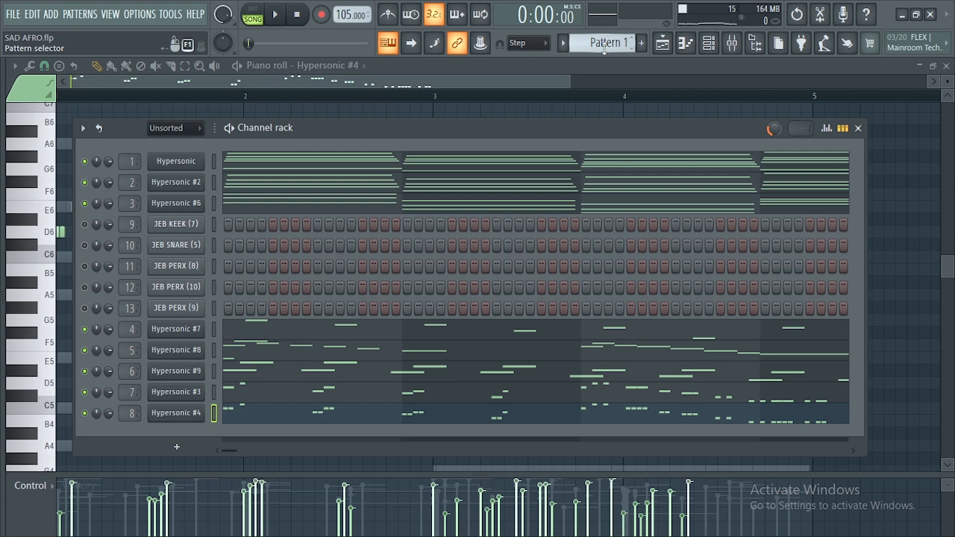
- Switch to Pattern 2 and check the JEB KEEK (7) kick's sampler settings, minimizing them when done
{"action": "scroll", "coordinate": [605, 46], "scroll_direction": "down", "scroll_amount": 1}
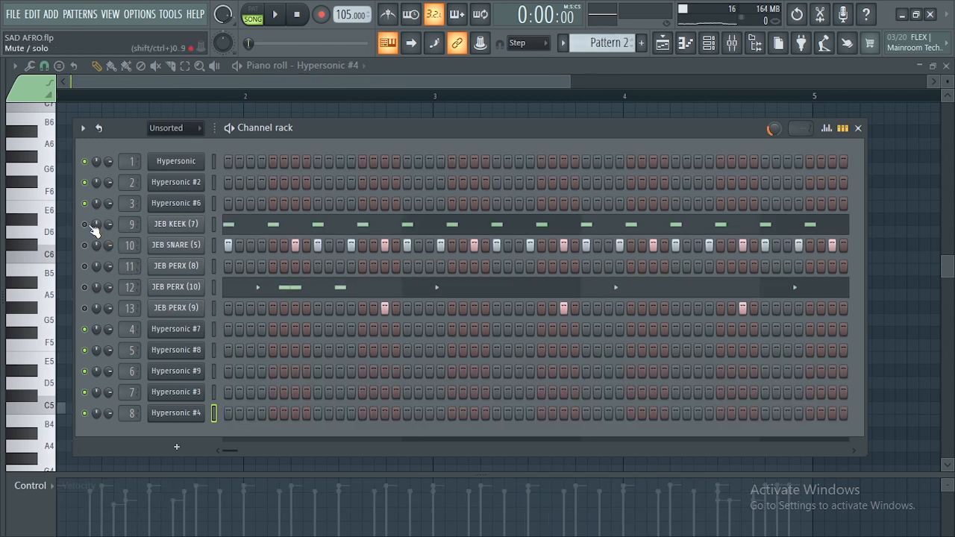
{"action": "left_click", "coordinate": [159, 224]}
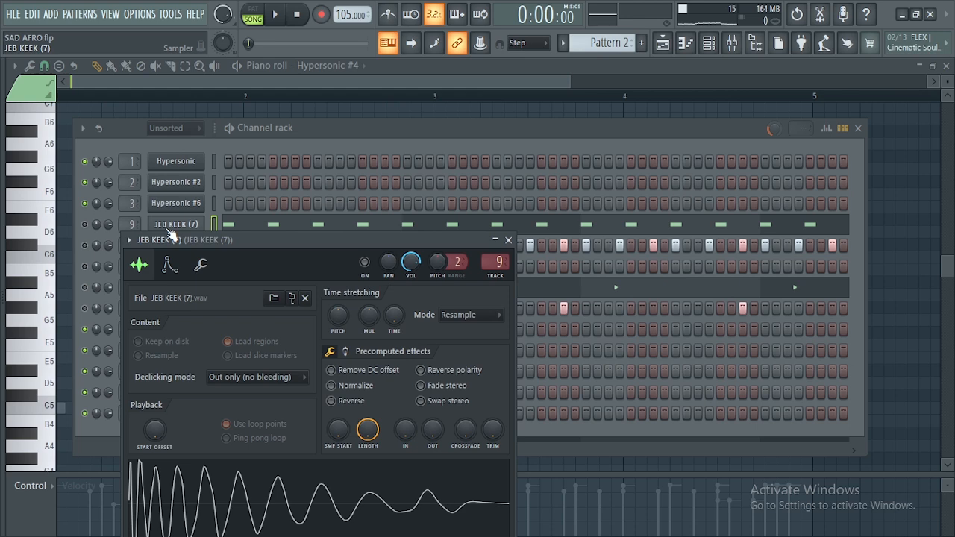
{"action": "left_click", "coordinate": [495, 240]}
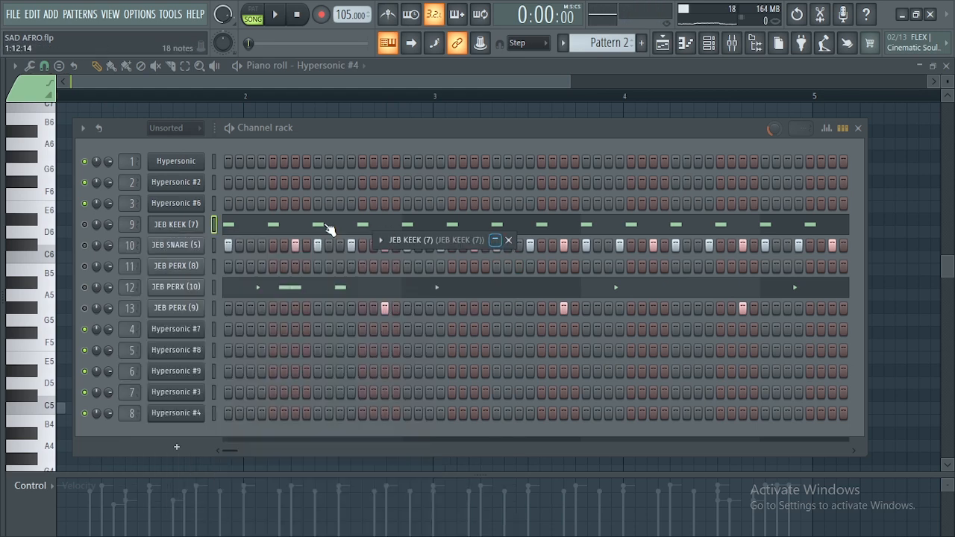
- Solo the JEB KEEK (7) kick and show its notes in the piano roll
{"action": "right_click", "coordinate": [89, 228]}
{"action": "left_click", "coordinate": [112, 232]}
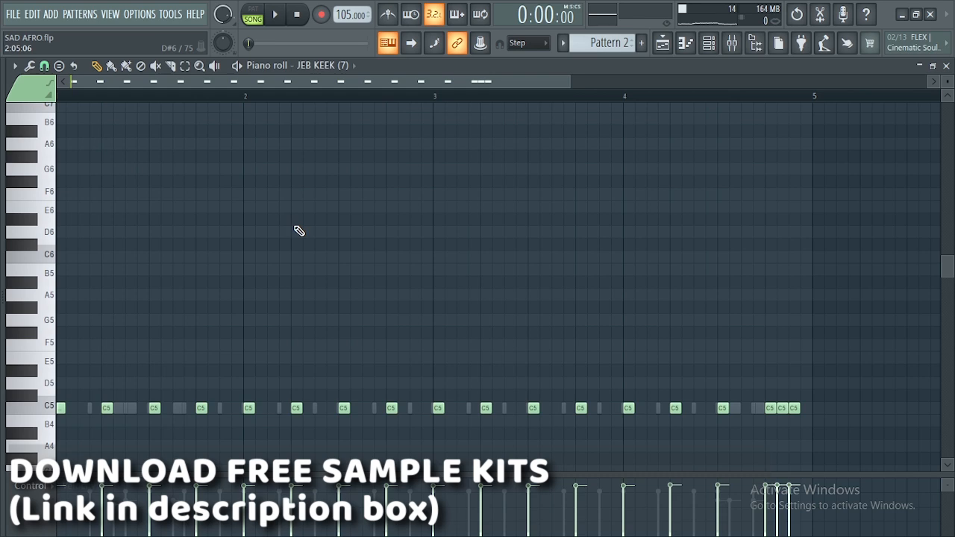
- Play back the soloed JEB KEEK (7) kick while viewing its notes in the piano roll, and stop playback
{"action": "scroll", "coordinate": [353, 269], "scroll_direction": "down", "scroll_amount": 4}
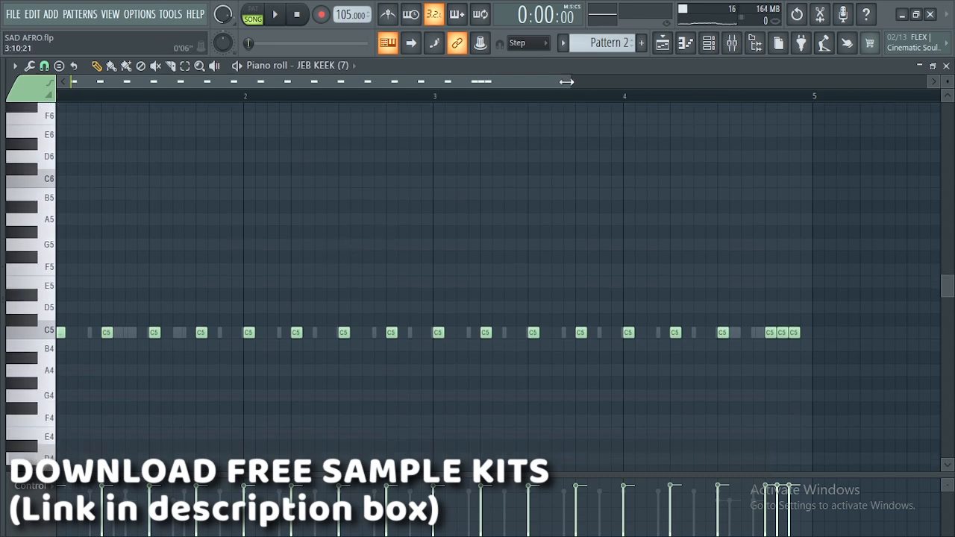
{"action": "key", "text": "space"}
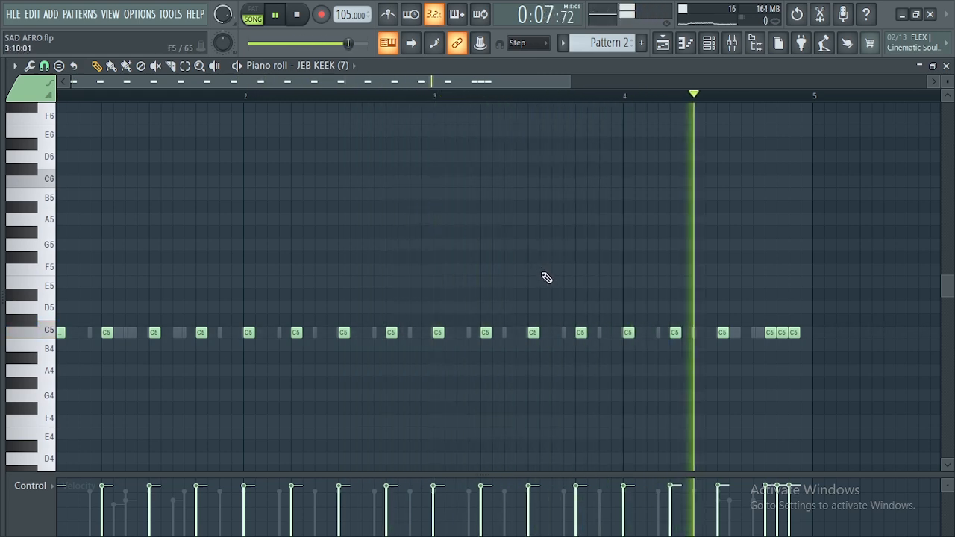
{"action": "key", "text": "space"}
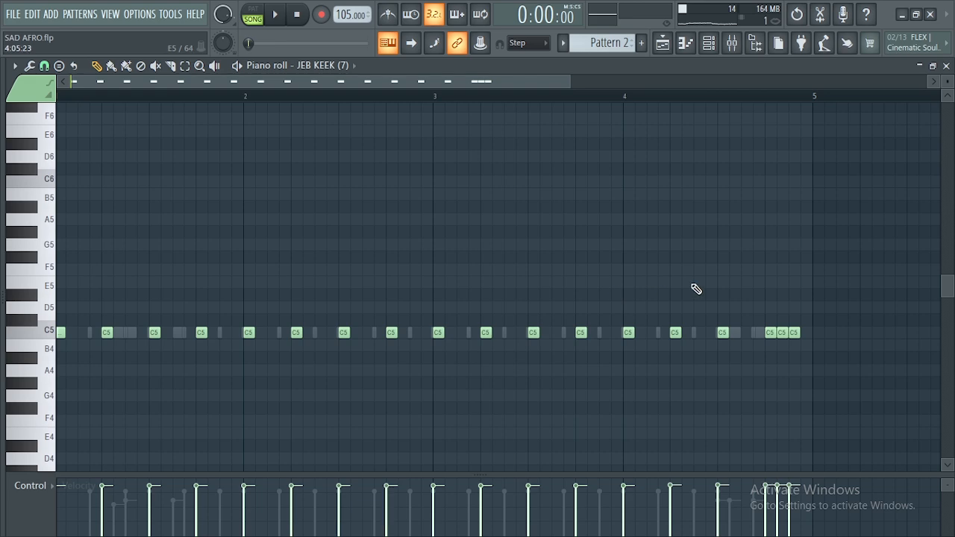
- Check the JEB SNARE (5) sampler settings, and unmute the snare to audition it together with the kick
{"action": "left_click", "coordinate": [709, 43]}
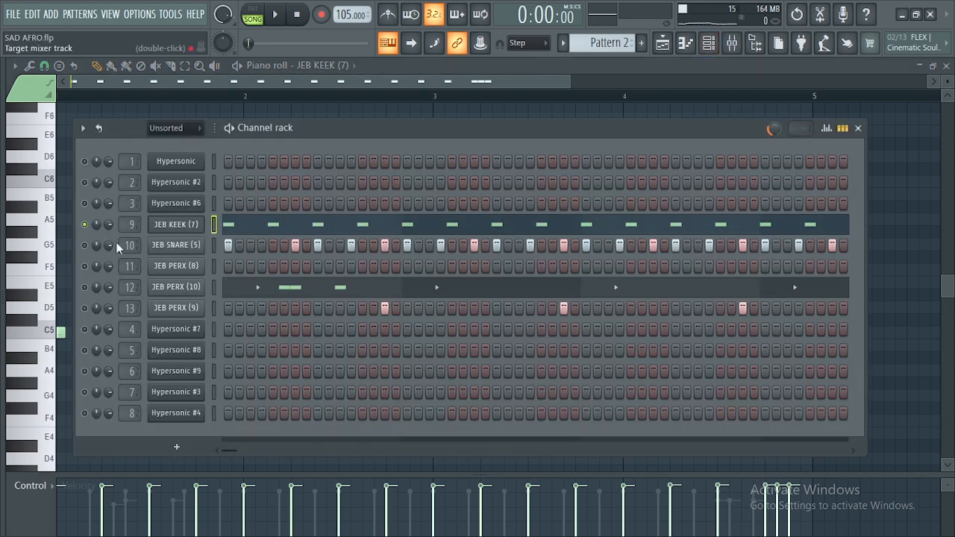
{"action": "left_click", "coordinate": [190, 252]}
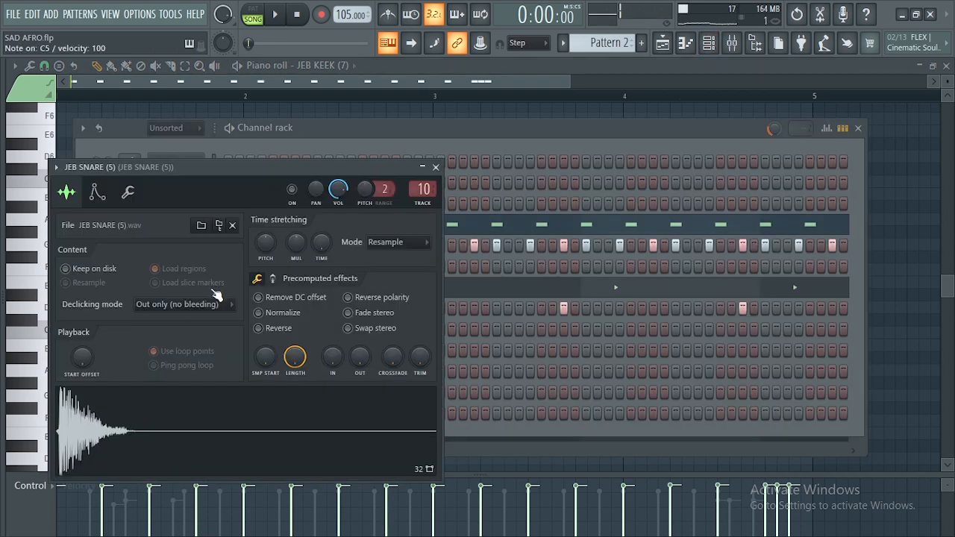
{"action": "left_click", "coordinate": [435, 167]}
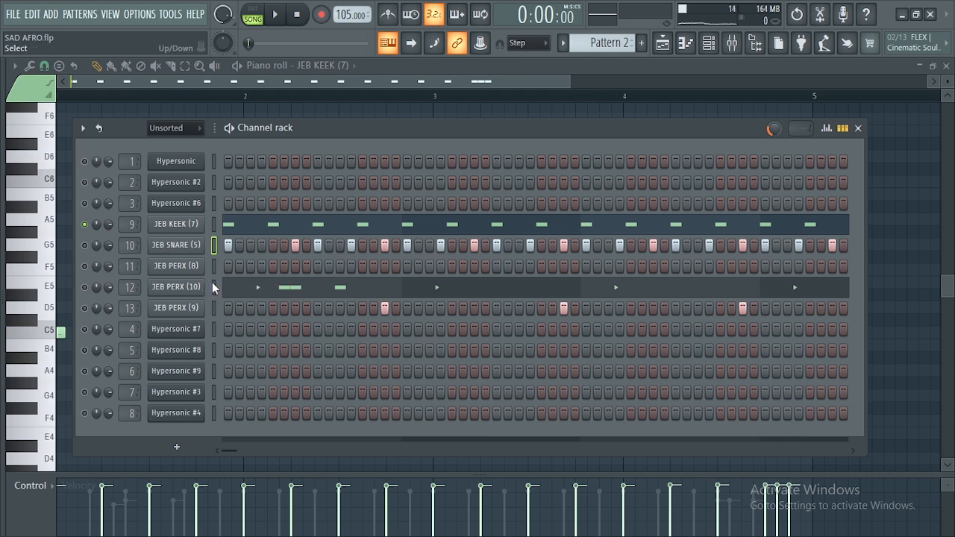
{"action": "left_click", "coordinate": [85, 245]}
{"action": "key", "text": "space"}
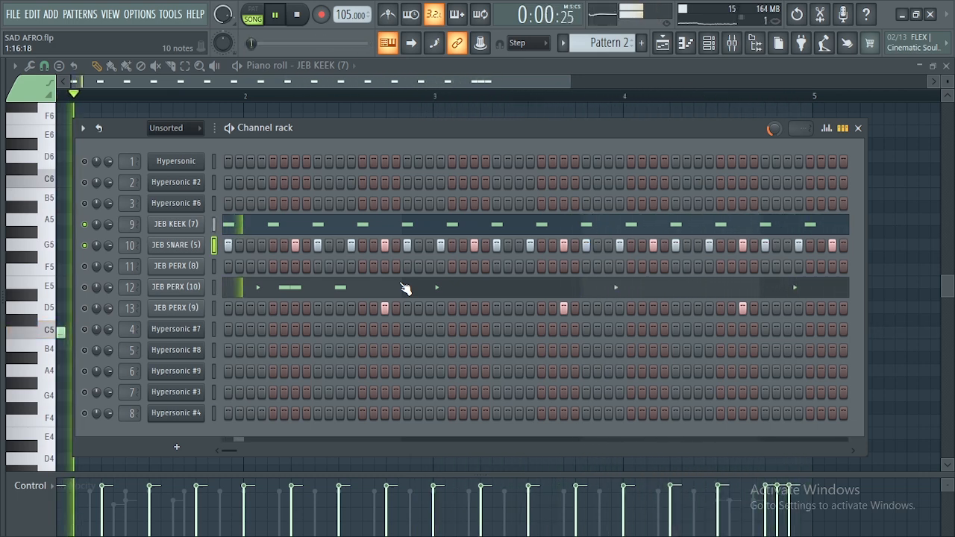
{"action": "key", "text": "space"}
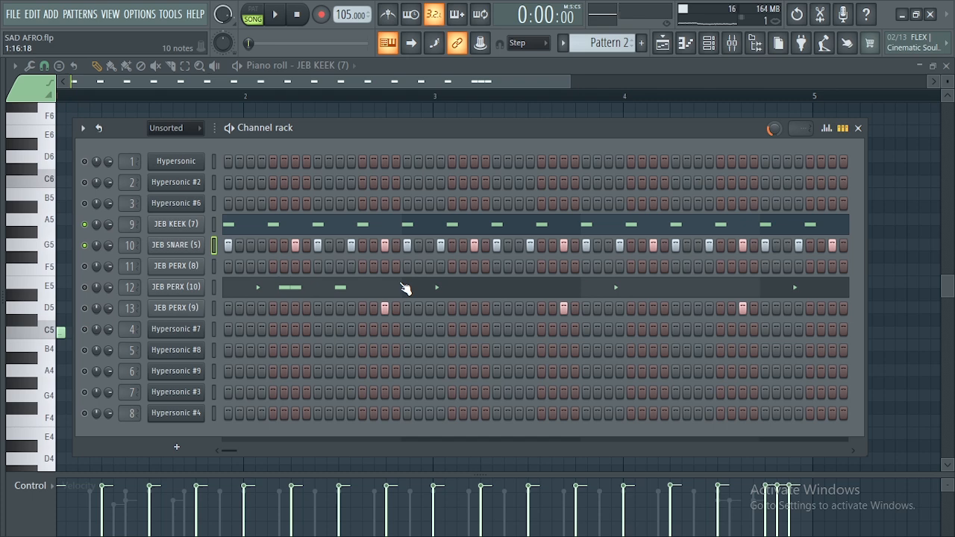
- Preview the JEB PERX (10) sound and show its notes in the piano roll with a short playback
{"action": "left_click", "coordinate": [213, 291]}
{"action": "key", "text": "z"}
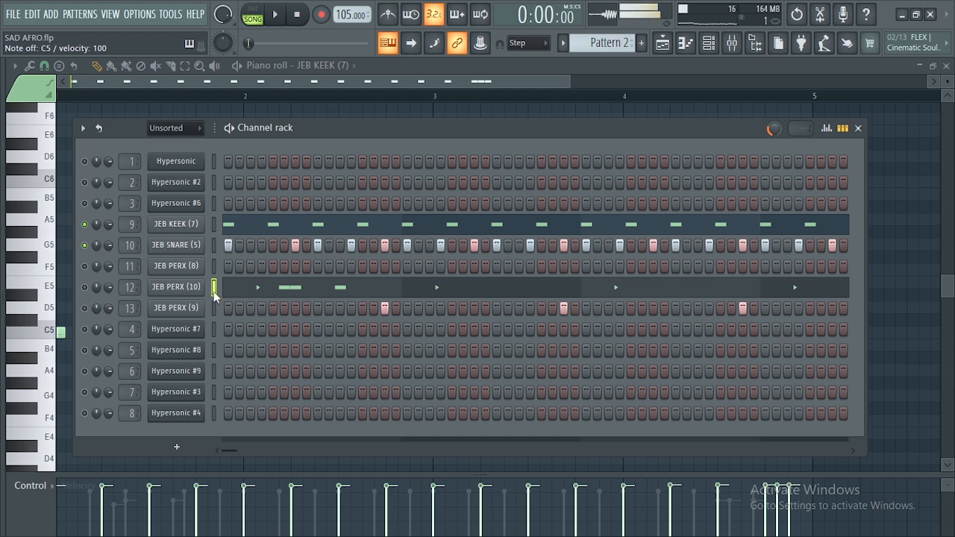
{"action": "key", "text": "F7"}
{"action": "key", "text": "space"}
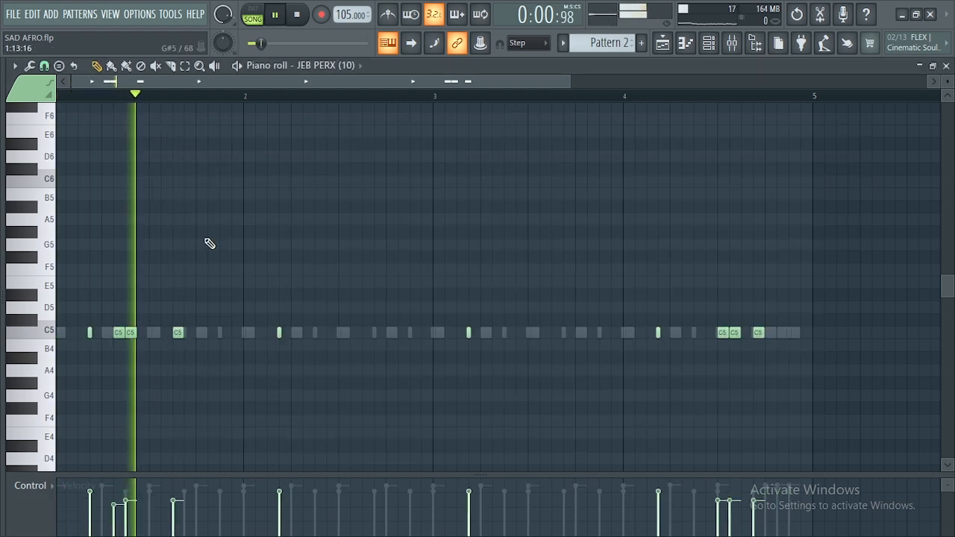
{"action": "key", "text": "space"}
- Unmute JEB PERX (10) and play it with the kick and snare while viewing its piano roll notes
{"action": "left_click", "coordinate": [730, 43]}
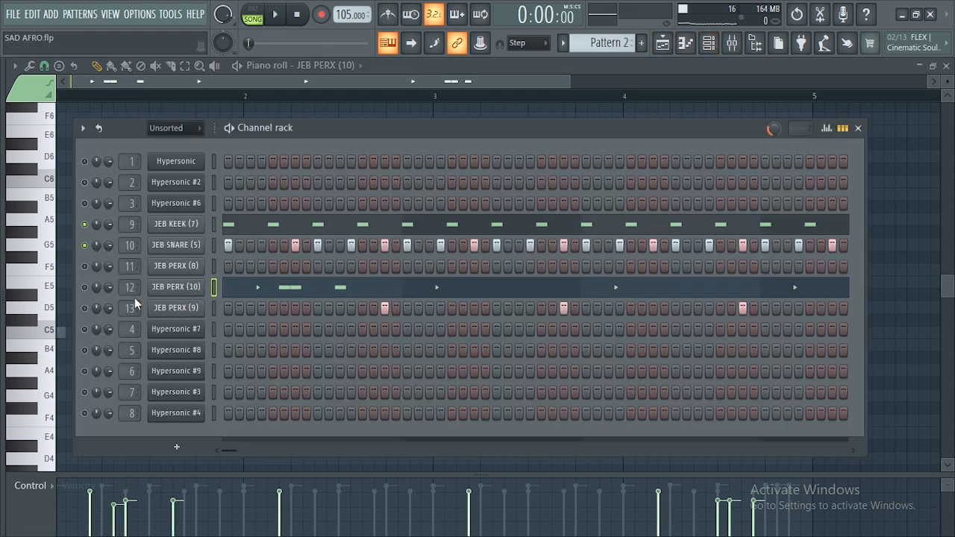
{"action": "left_click", "coordinate": [84, 287]}
{"action": "left_click", "coordinate": [256, 287]}
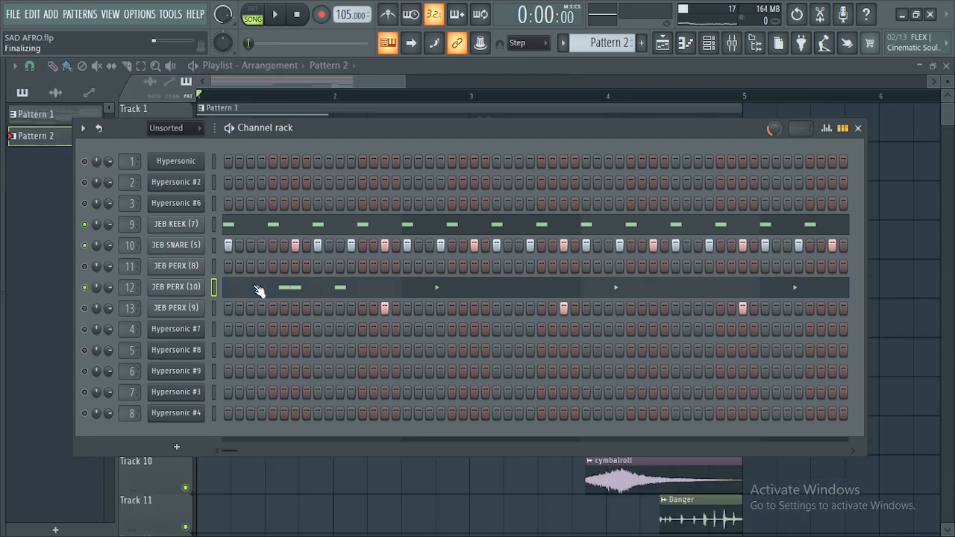
{"action": "left_click", "coordinate": [256, 287]}
{"action": "key", "text": "space"}
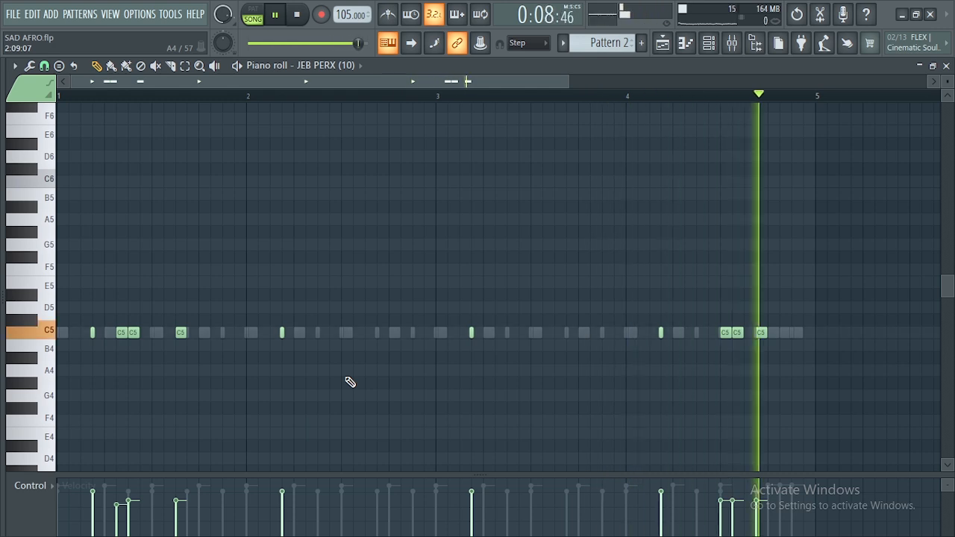
{"action": "key", "text": "space"}
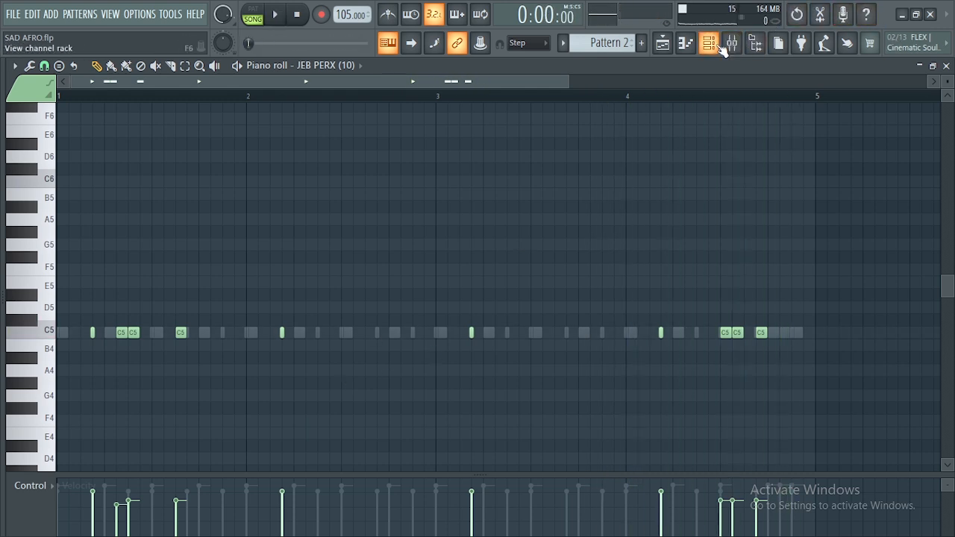
- Preview the JEB PERX (9) sound, and unmute it to audition it with the kick, snare and JEB PERX (10)
{"action": "left_click", "coordinate": [708, 43]}
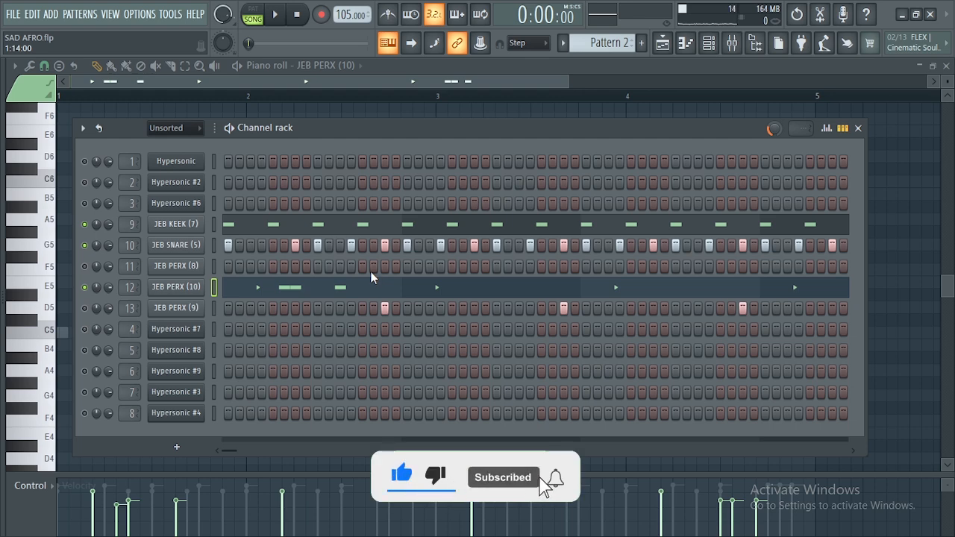
{"action": "left_click", "coordinate": [215, 307]}
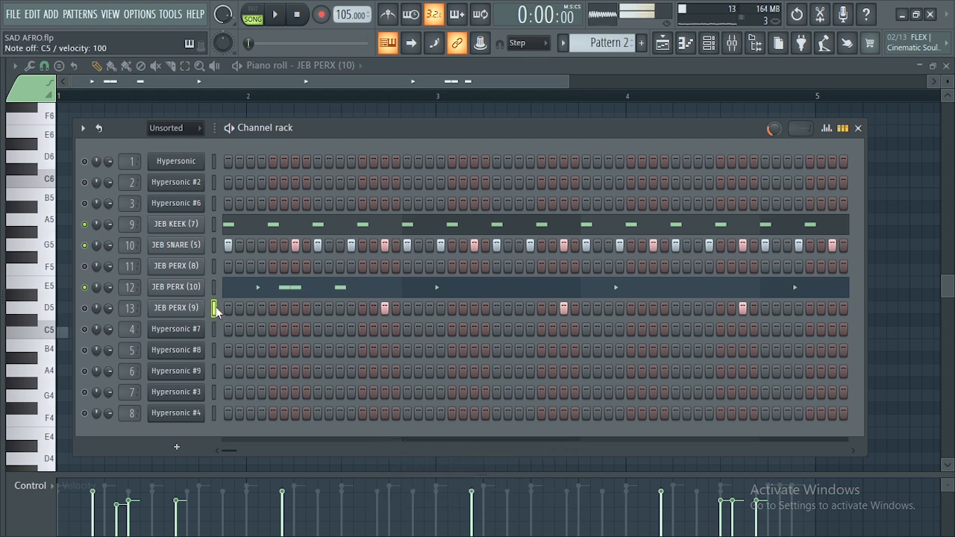
{"action": "key", "text": "z"}
{"action": "key", "text": "z"}
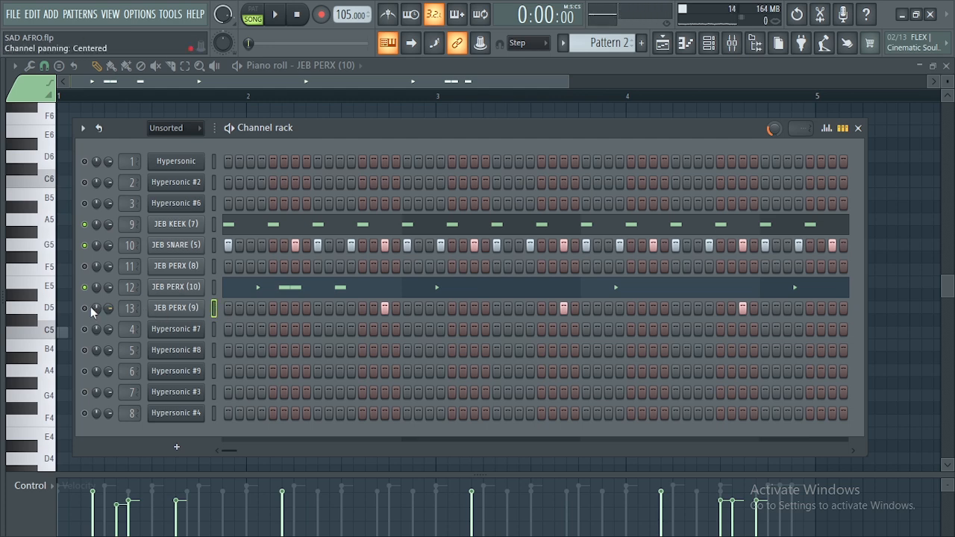
{"action": "key", "text": "space"}
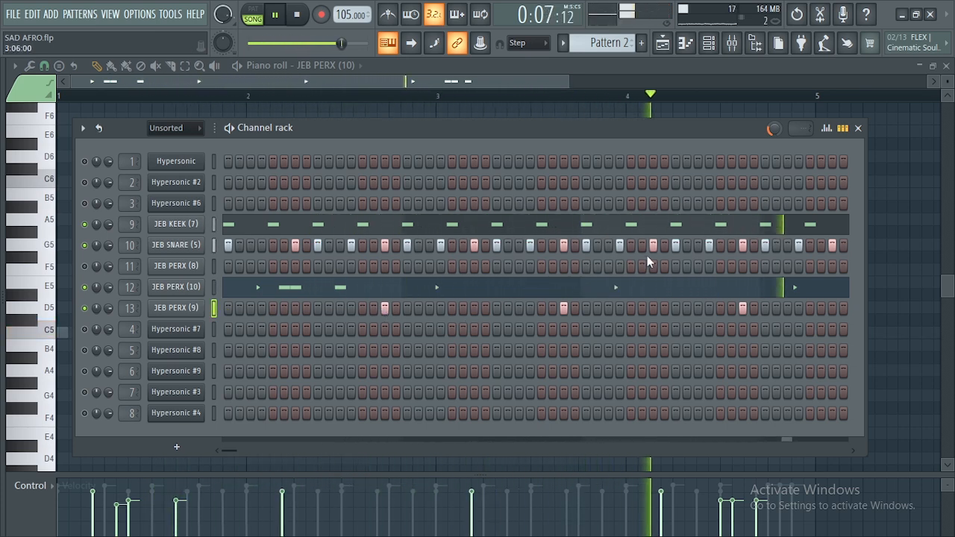
{"action": "key", "text": "space"}
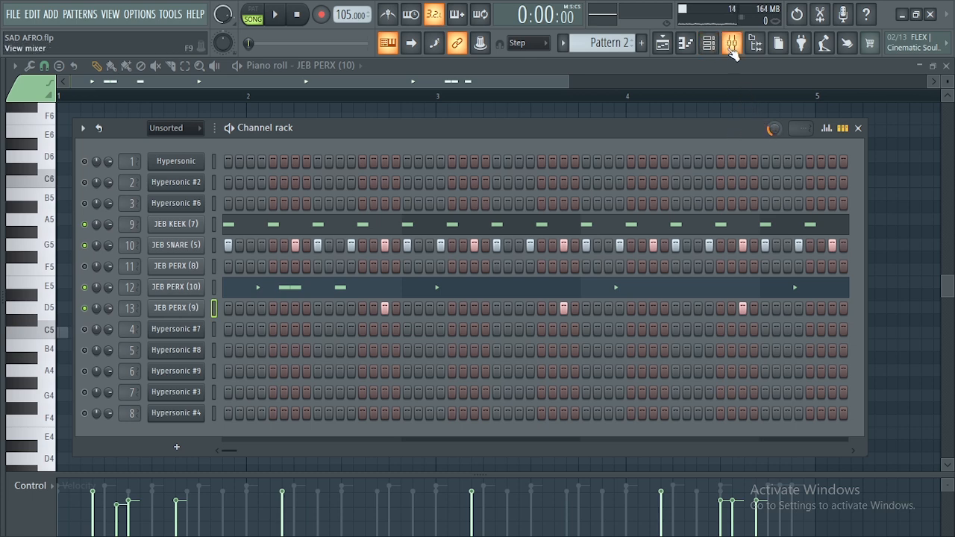
- Solo the Hypersonic channel and release the solo so that all channels in the rack are unmuted
{"action": "right_click", "coordinate": [84, 164]}
{"action": "left_click", "coordinate": [100, 173]}
{"action": "right_click", "coordinate": [85, 161]}
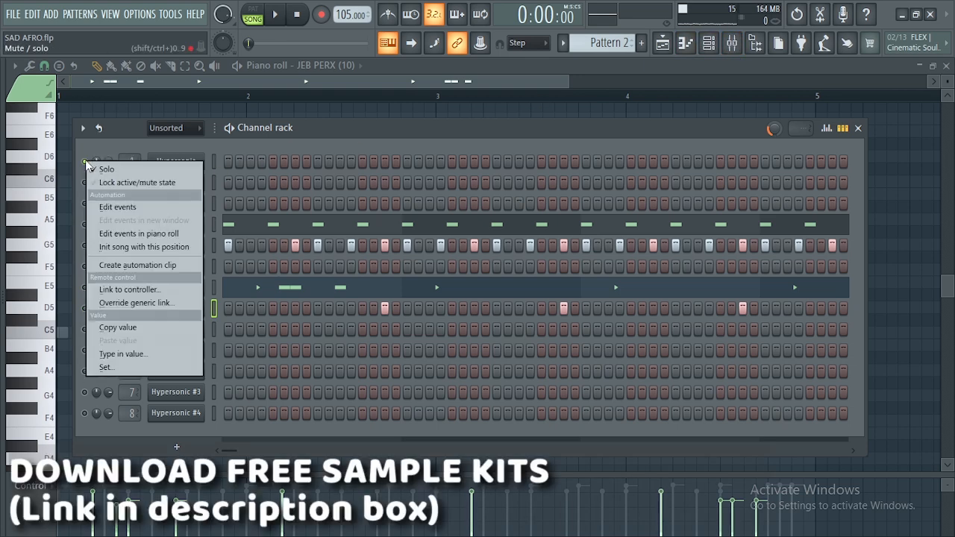
{"action": "left_click", "coordinate": [105, 168]}
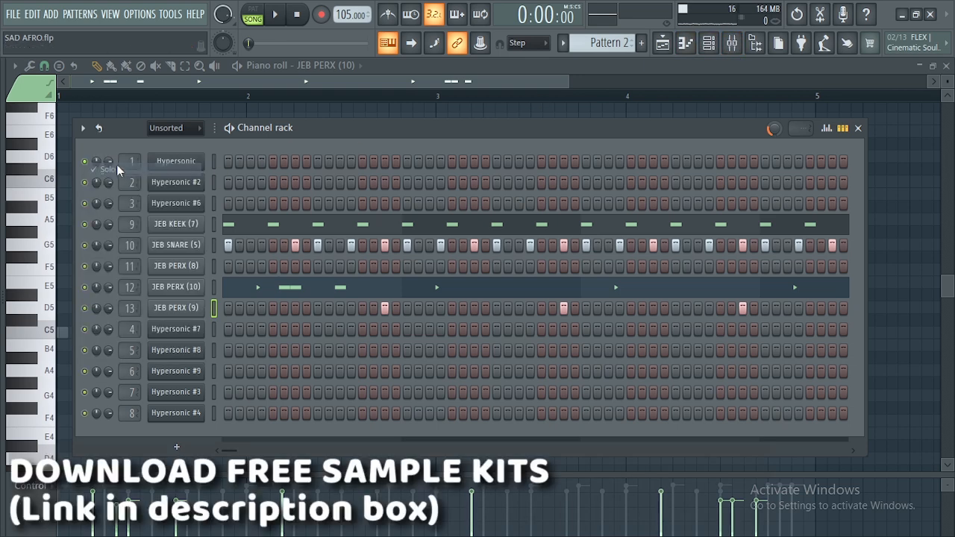
- Solo the Hypersonic track in the mixer, select it to show its effects, and start playback
{"action": "left_click", "coordinate": [734, 43]}
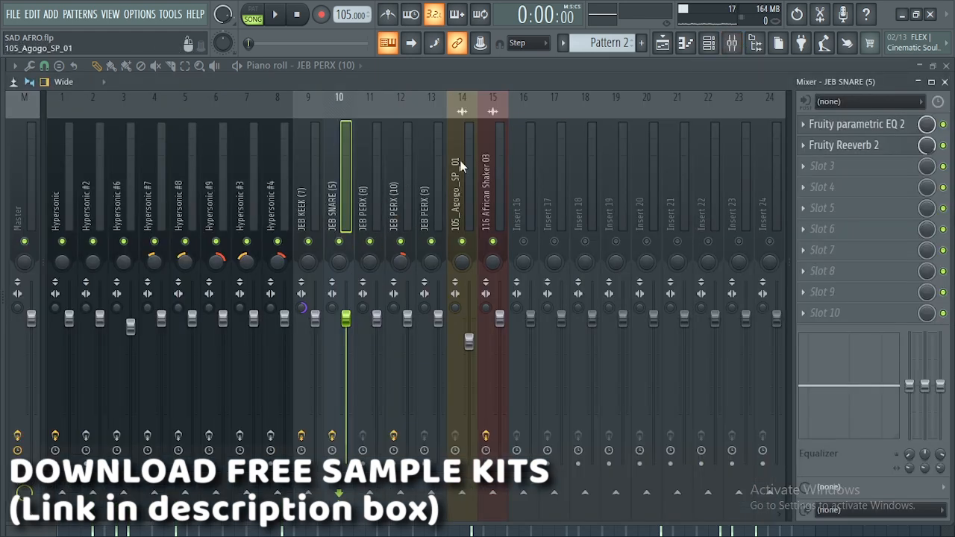
{"action": "right_click", "coordinate": [62, 244]}
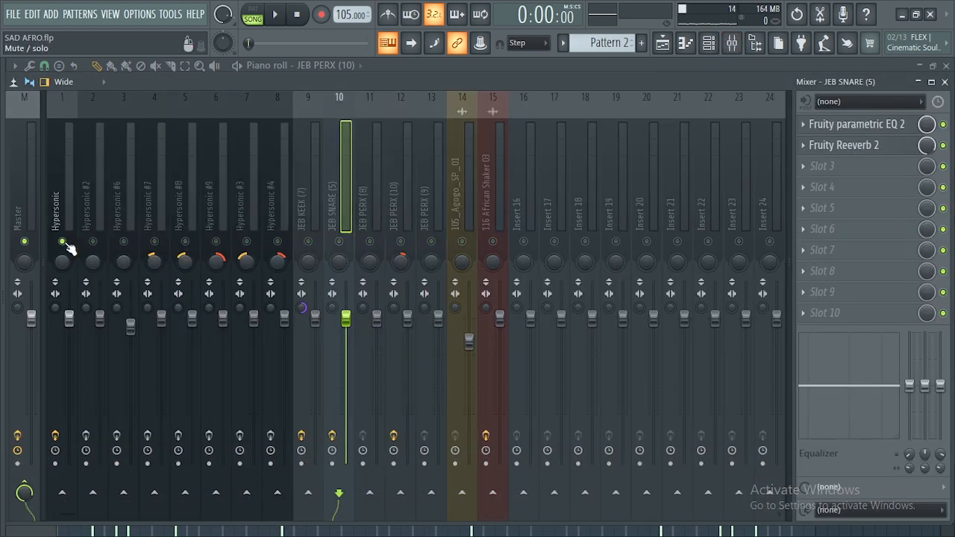
{"action": "left_click", "coordinate": [61, 199]}
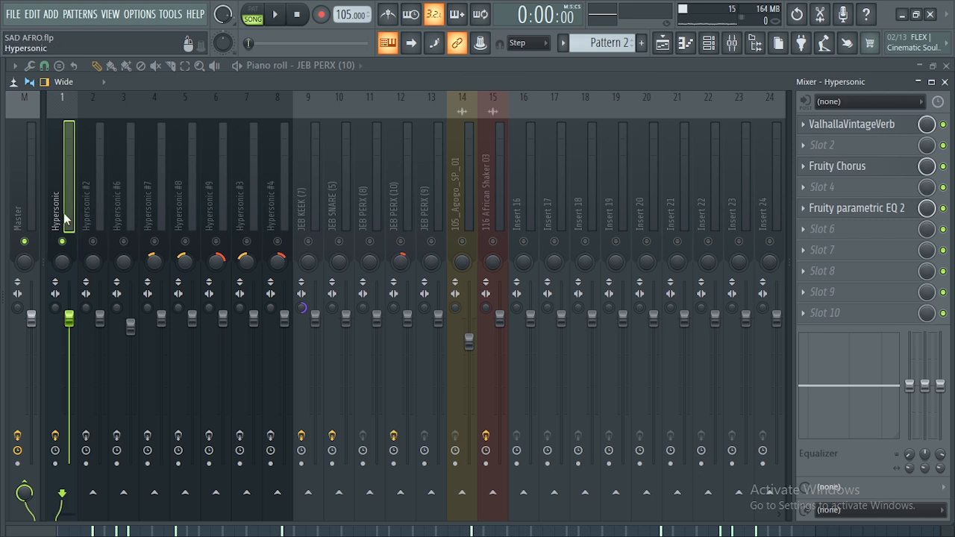
{"action": "key", "text": "space"}
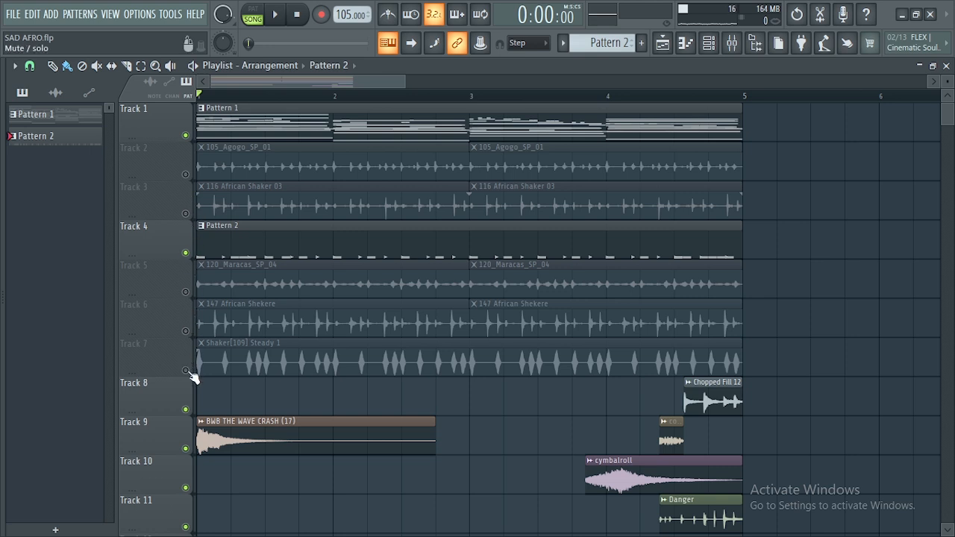
- Mute playlist tracks 8, 9, 10 and 11, leaving only the Pattern 1 and Pattern 2 tracks active
{"action": "left_click", "coordinate": [186, 449]}
{"action": "scroll", "coordinate": [196, 451], "scroll_direction": "down", "scroll_amount": 1}
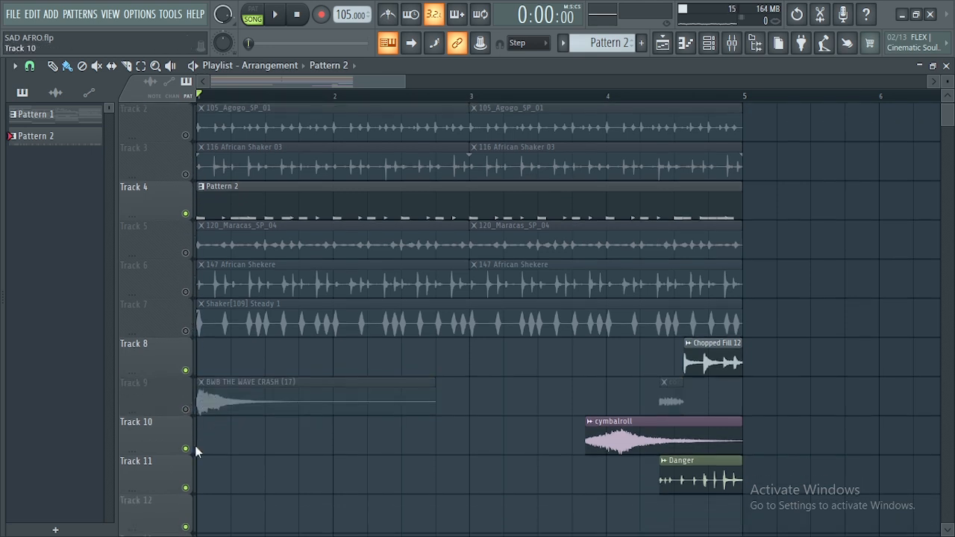
{"action": "left_click", "coordinate": [185, 487]}
{"action": "left_click", "coordinate": [186, 448]}
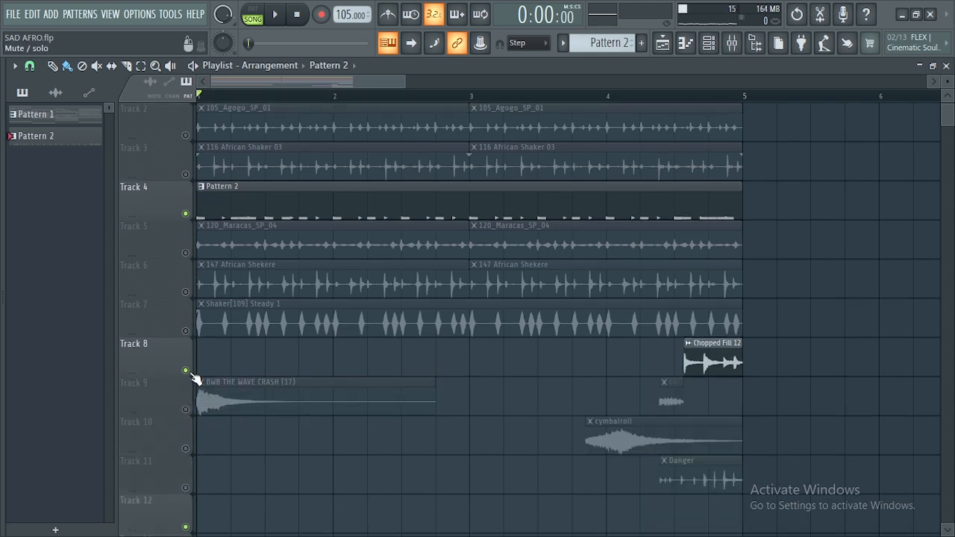
{"action": "left_click", "coordinate": [185, 370]}
{"action": "scroll", "coordinate": [272, 366], "scroll_direction": "up", "scroll_amount": 1}
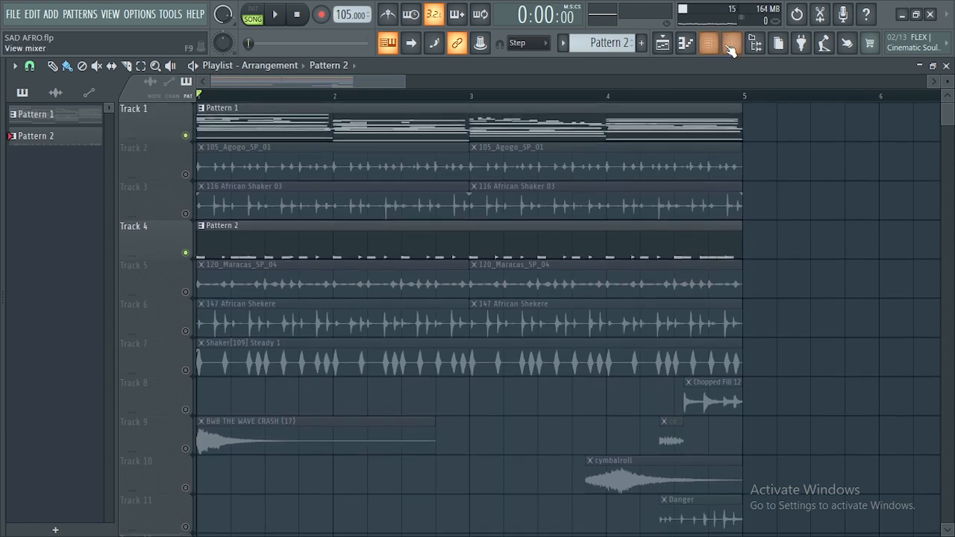
- Inspect the ValhallaVintageVerb reverb settings on the Hypersonic mixer track and close the plugin
{"action": "left_click", "coordinate": [731, 42]}
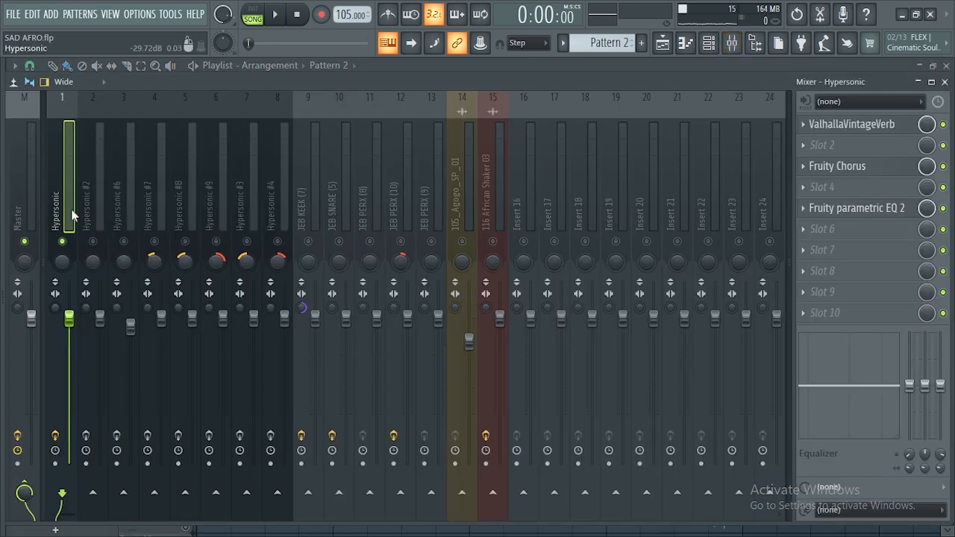
{"action": "left_click", "coordinate": [848, 126]}
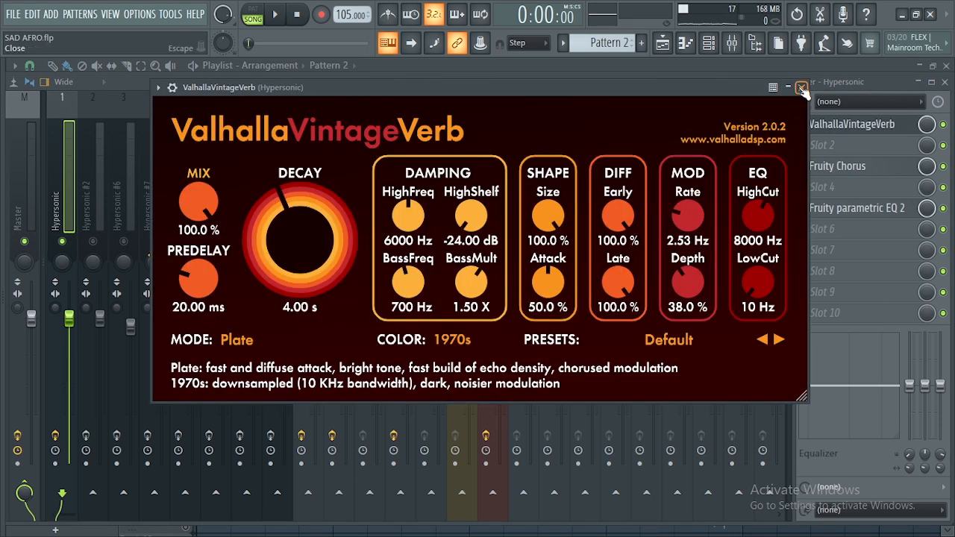
{"action": "left_click_drag", "start_coordinate": [658, 88], "coordinate": [632, 110]}
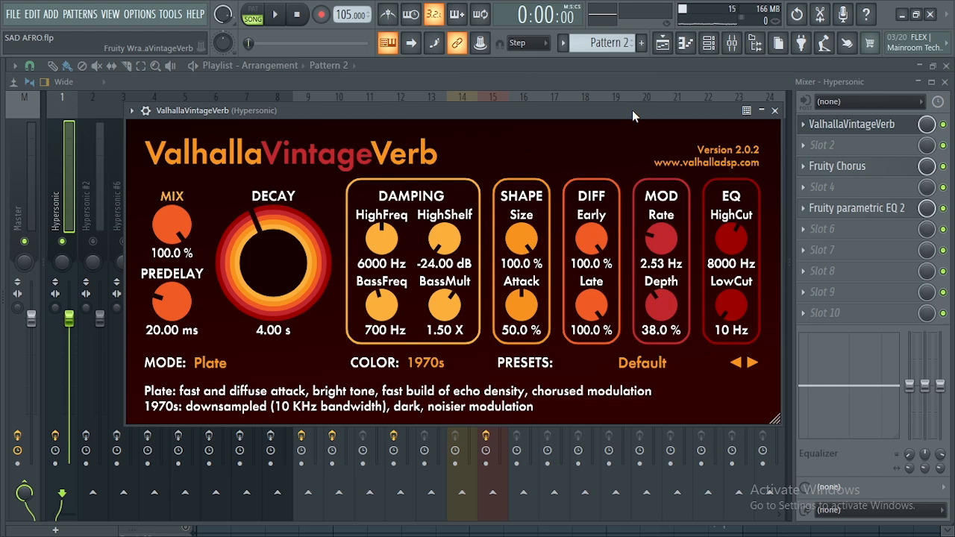
{"action": "left_click", "coordinate": [775, 110]}
- Inspect the Fruity Chorus settings and the Fruity parametric EQ 2 curve on the Hypersonic mixer track, closing each plugin
{"action": "left_click", "coordinate": [846, 172]}
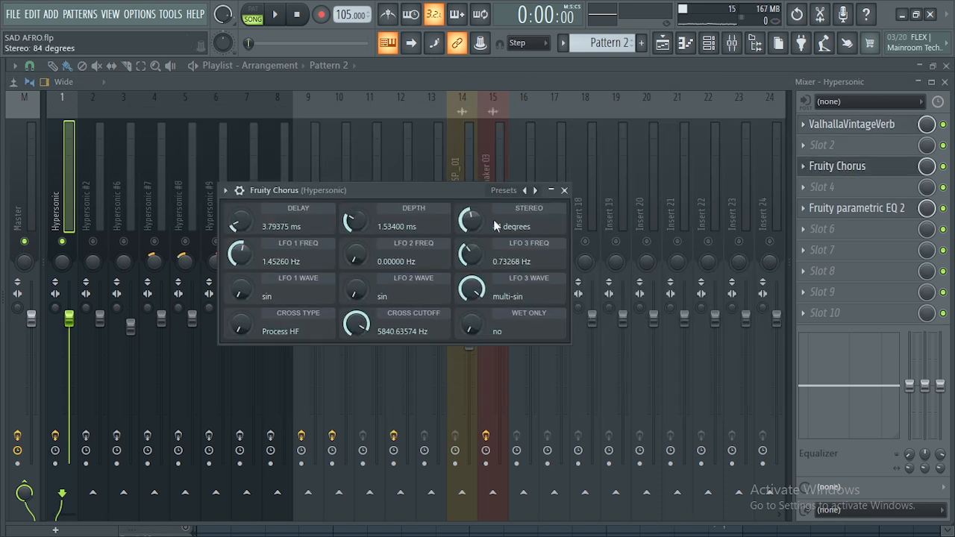
{"action": "left_click", "coordinate": [565, 186]}
{"action": "left_click", "coordinate": [857, 208]}
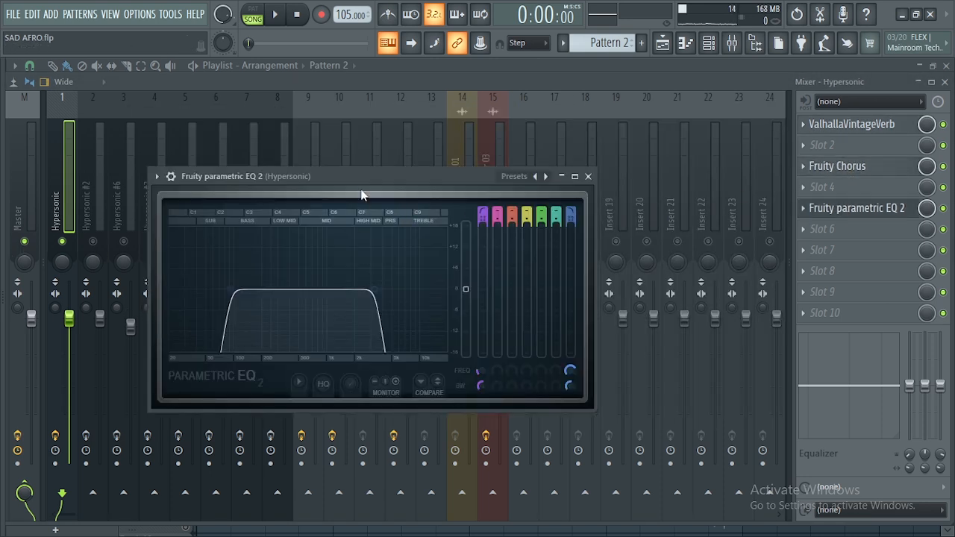
{"action": "left_click_drag", "start_coordinate": [363, 176], "coordinate": [447, 164]}
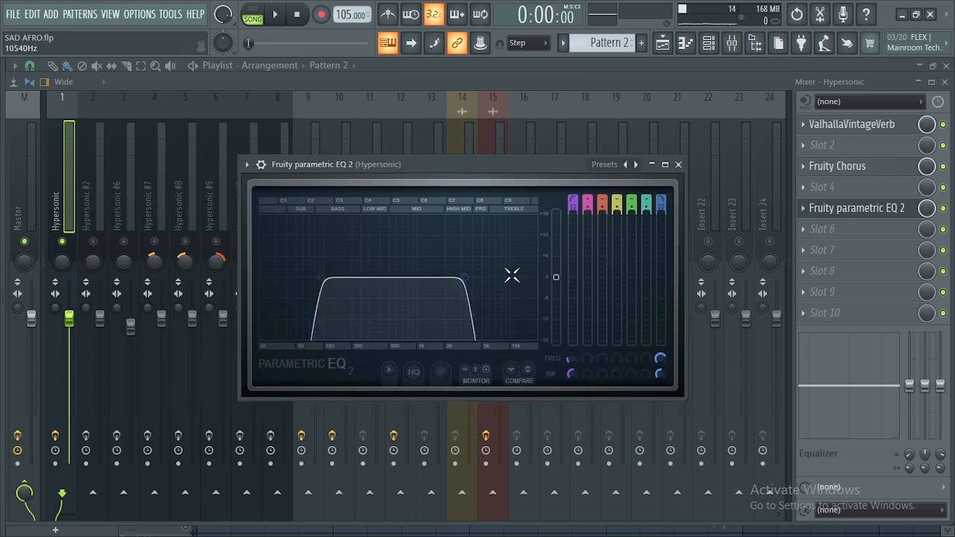
{"action": "left_click", "coordinate": [678, 164]}
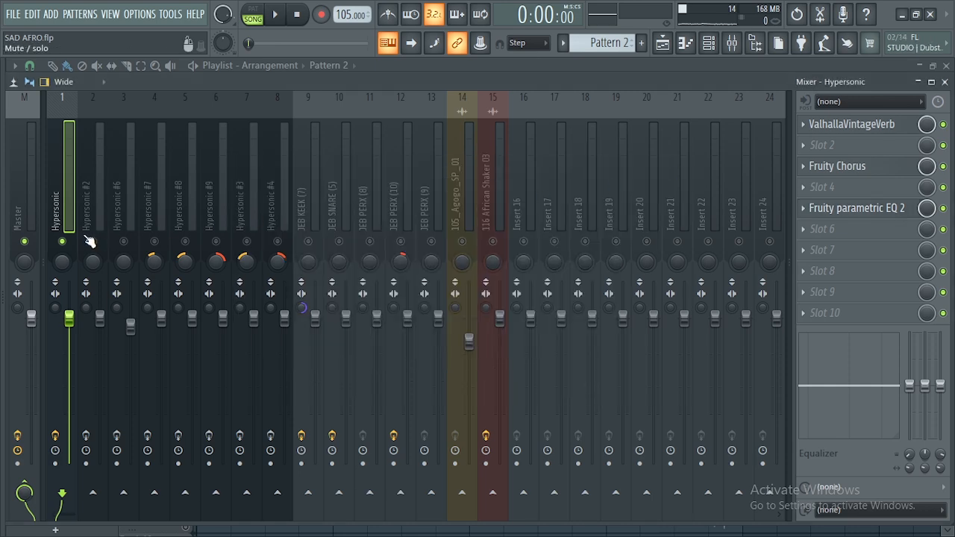
- Audition the soloed Hypersonic track with its effect slots enabled and bypassed to compare the sound
{"action": "key", "text": "space"}
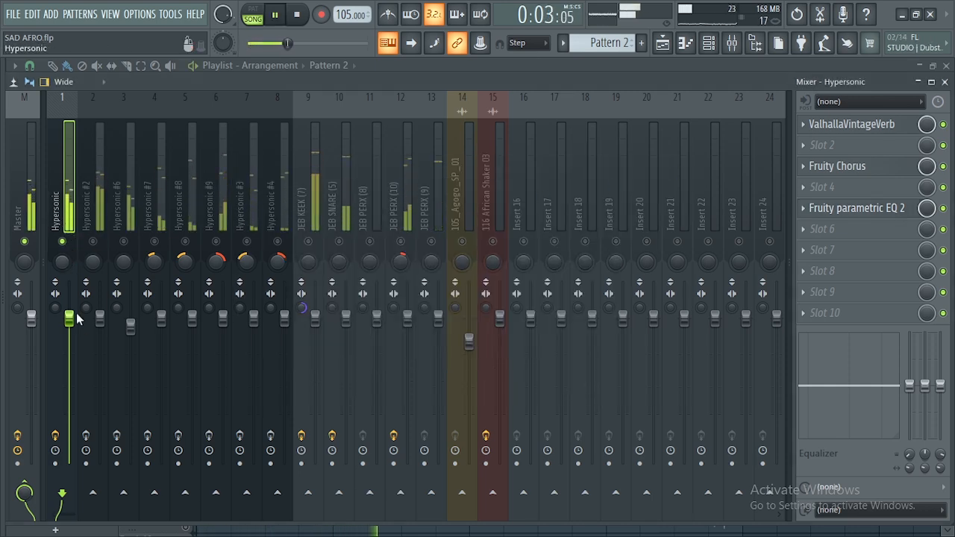
{"action": "key", "text": "space"}
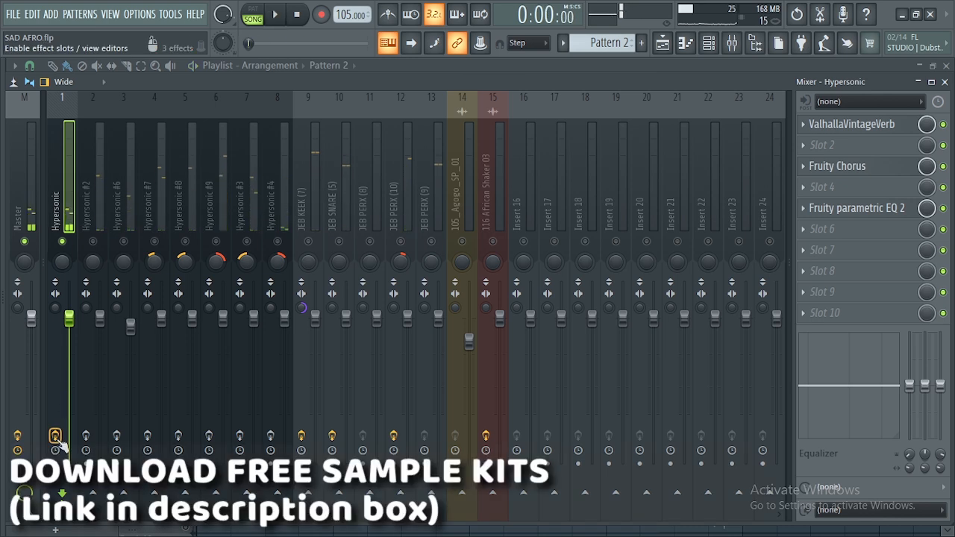
{"action": "key", "text": "space"}
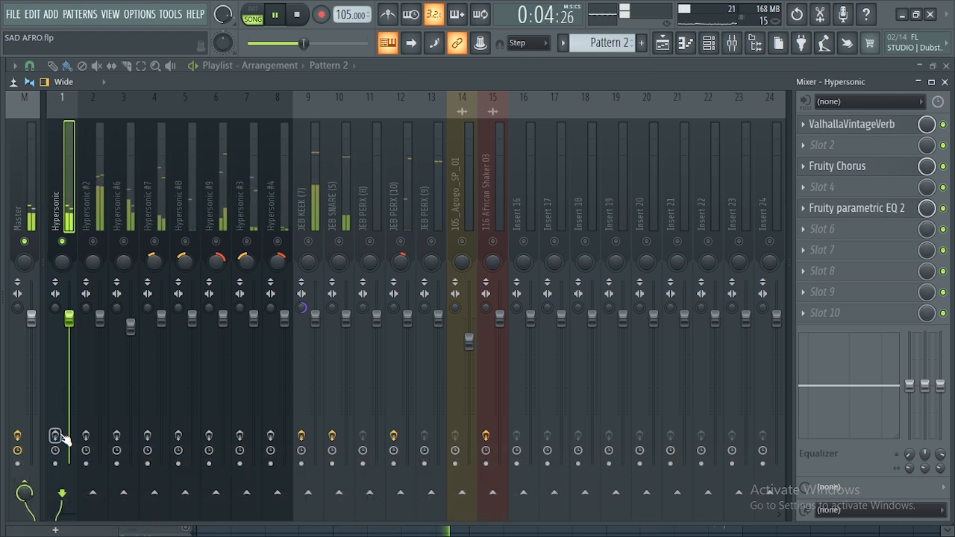
{"action": "key", "text": "space"}
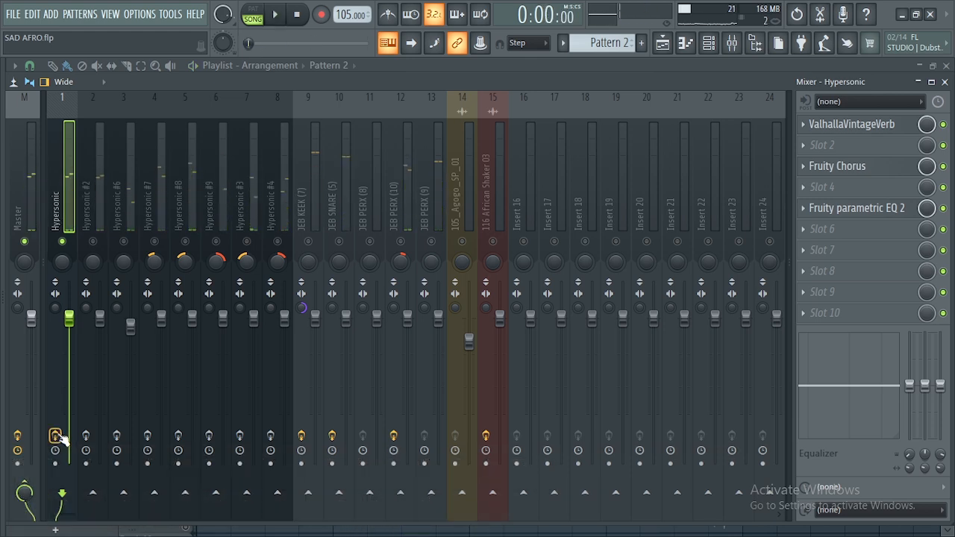
{"action": "key", "text": "space"}
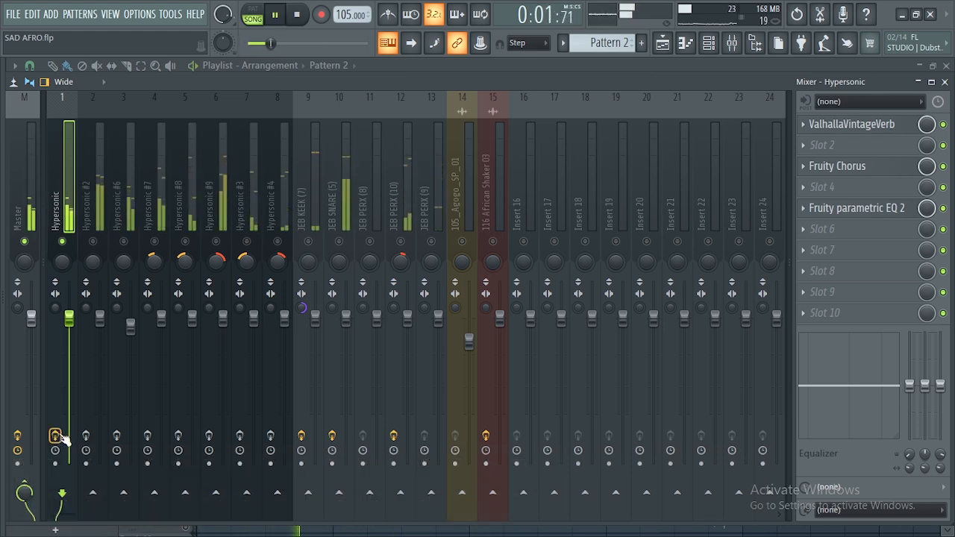
{"action": "key", "text": "space"}
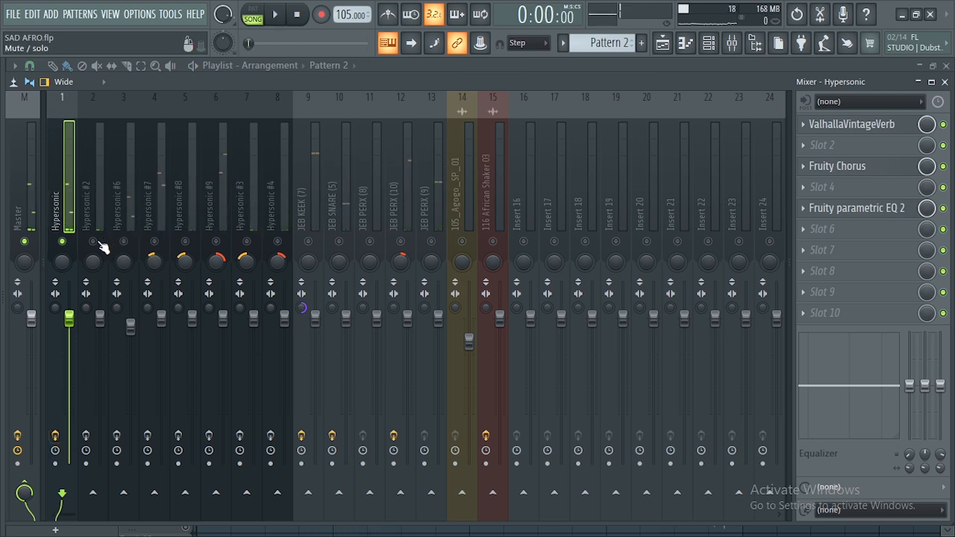
- Unmute Hypersonic #2, inspect its Fruity Reeverb 2 settings, and audition it together with Hypersonic, comparing its effects bypassed and enabled
{"action": "left_click", "coordinate": [90, 217]}
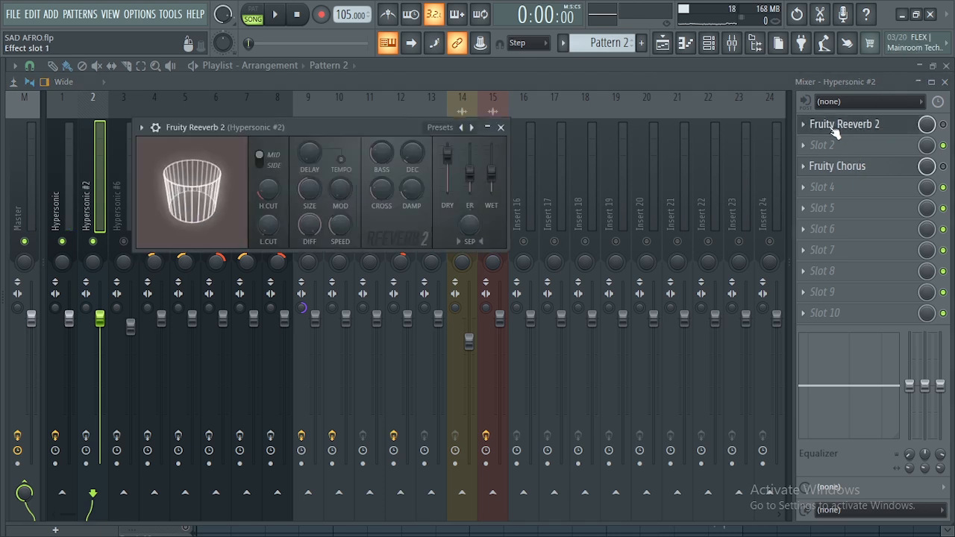
{"action": "key", "text": "Escape"}
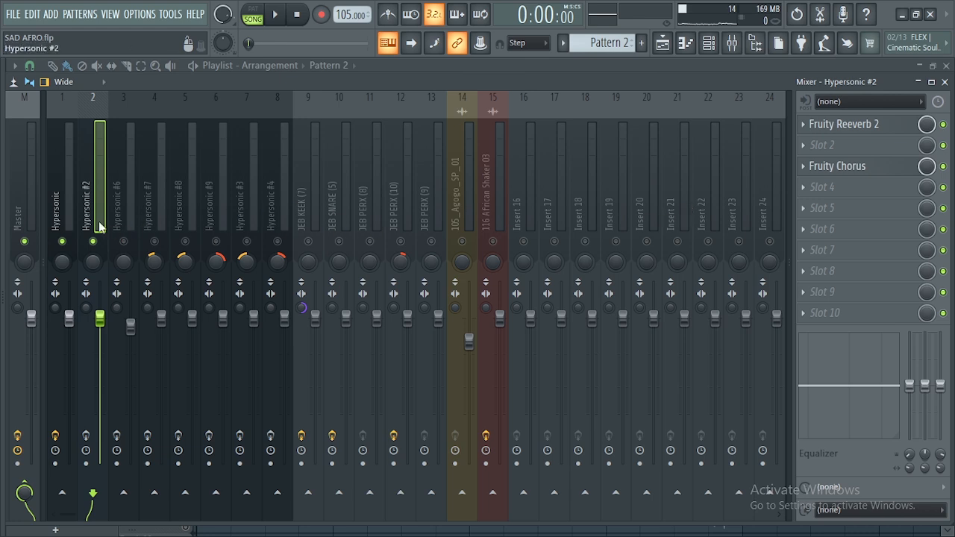
{"action": "key", "text": "space"}
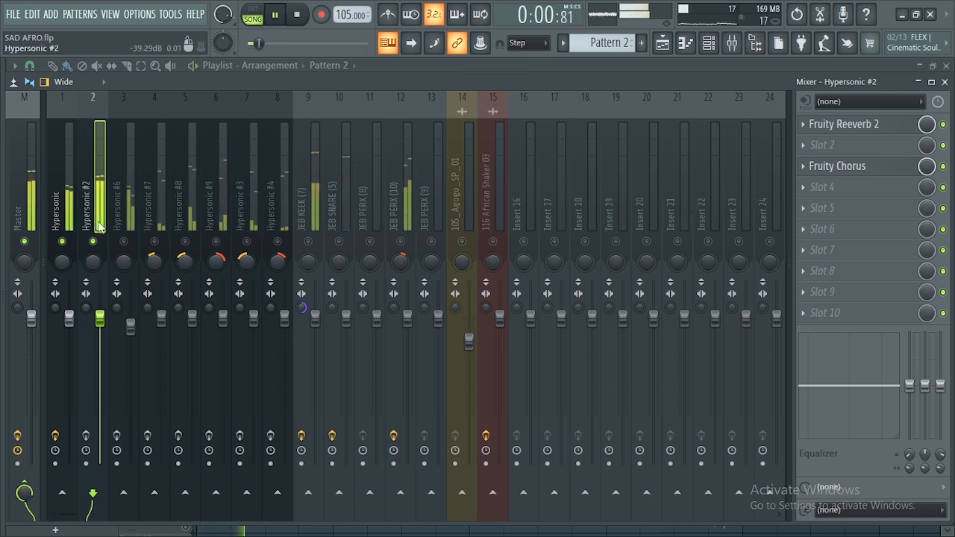
{"action": "key", "text": "space"}
{"action": "key", "text": "space"}
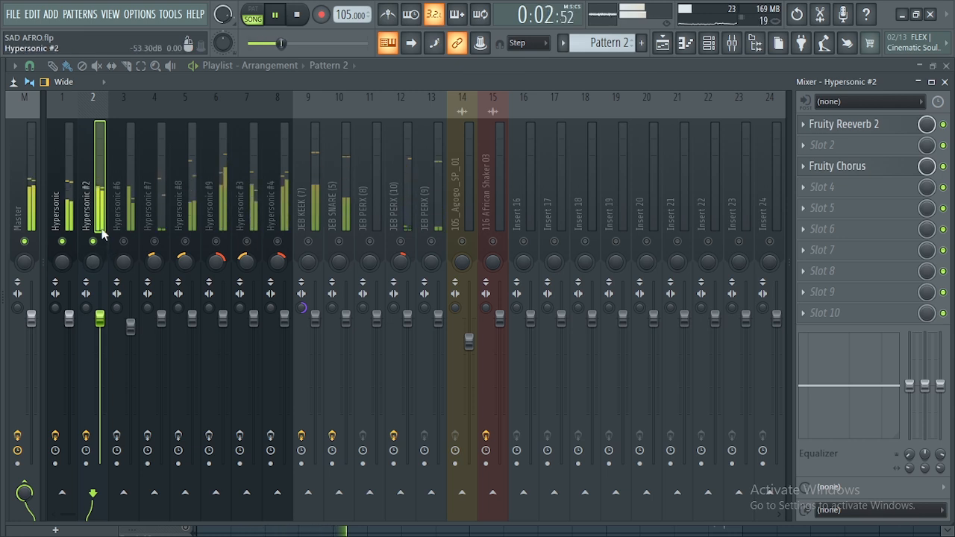
{"action": "key", "text": "space"}
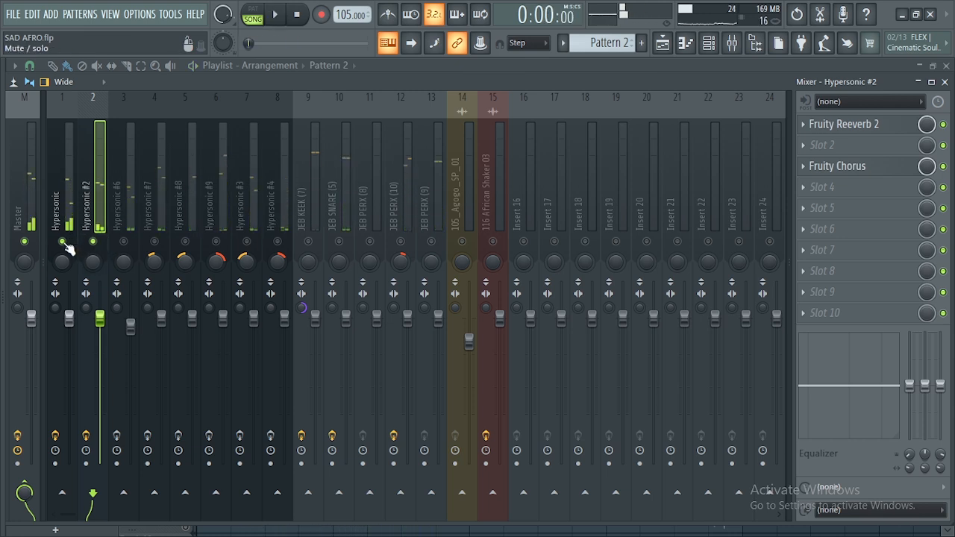
- Audition Hypersonic #2 on its own with its effects toggled for comparison, and unmute the Hypersonic track again
{"action": "key", "text": "space"}
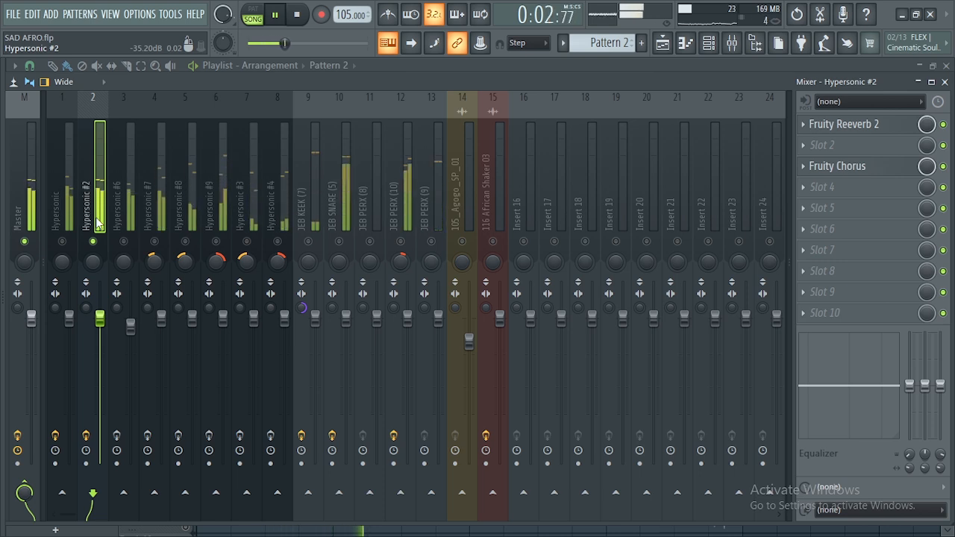
{"action": "key", "text": "space"}
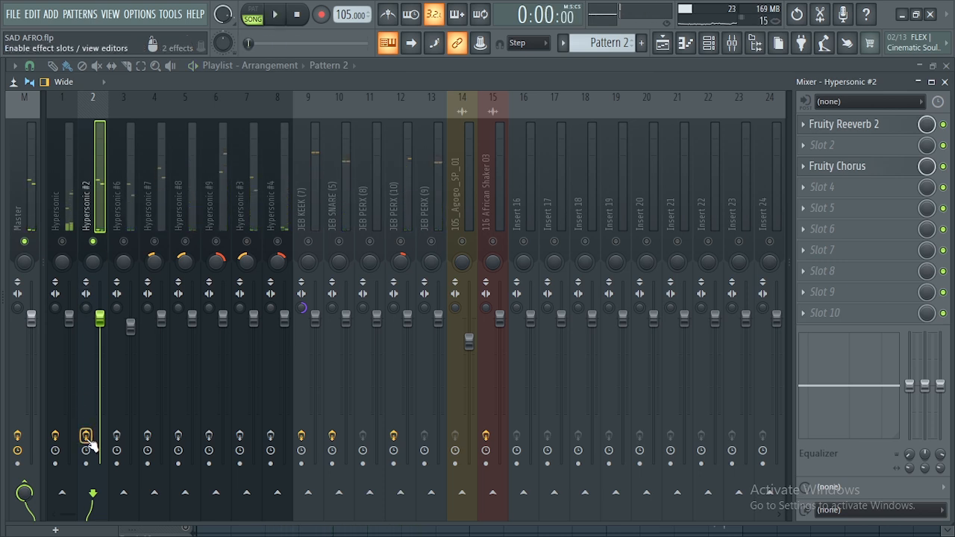
{"action": "key", "text": "space"}
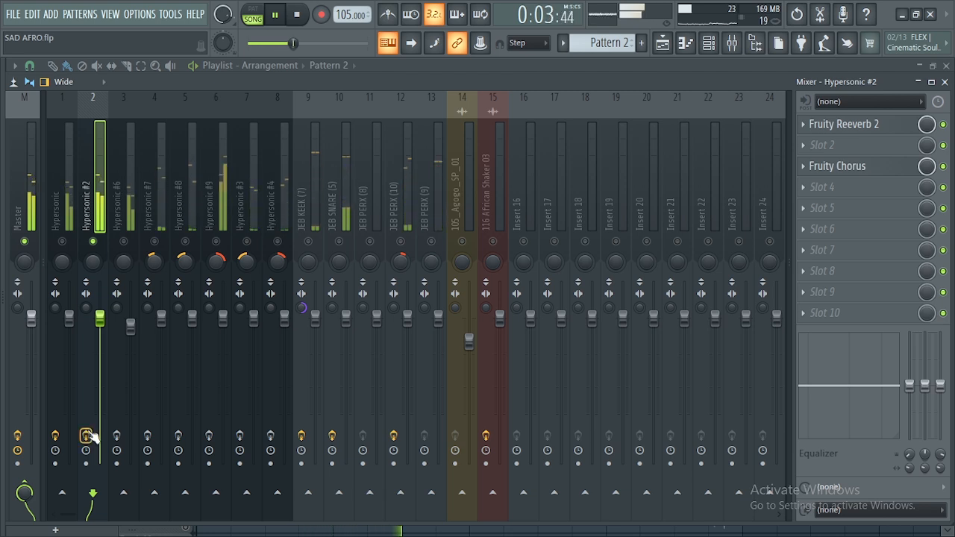
{"action": "key", "text": "space"}
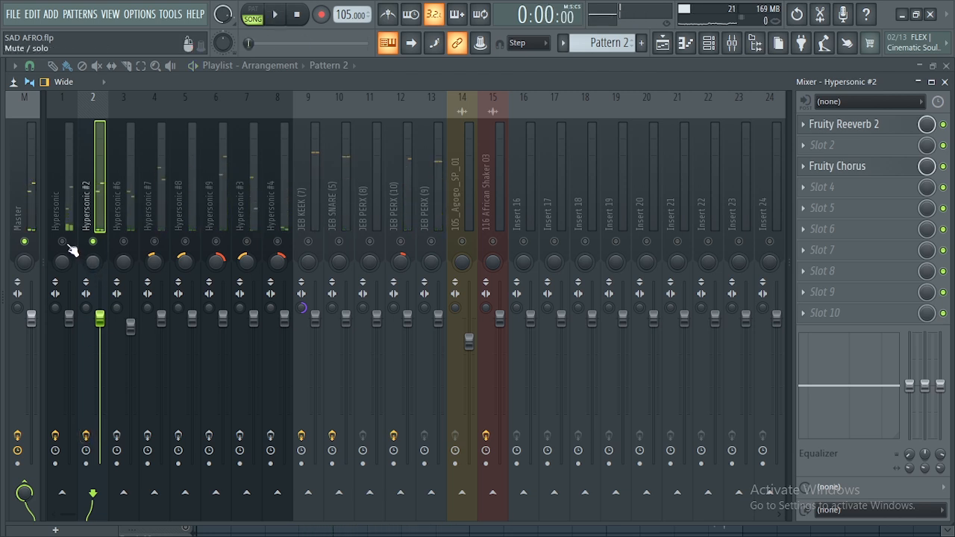
{"action": "left_click", "coordinate": [64, 243]}
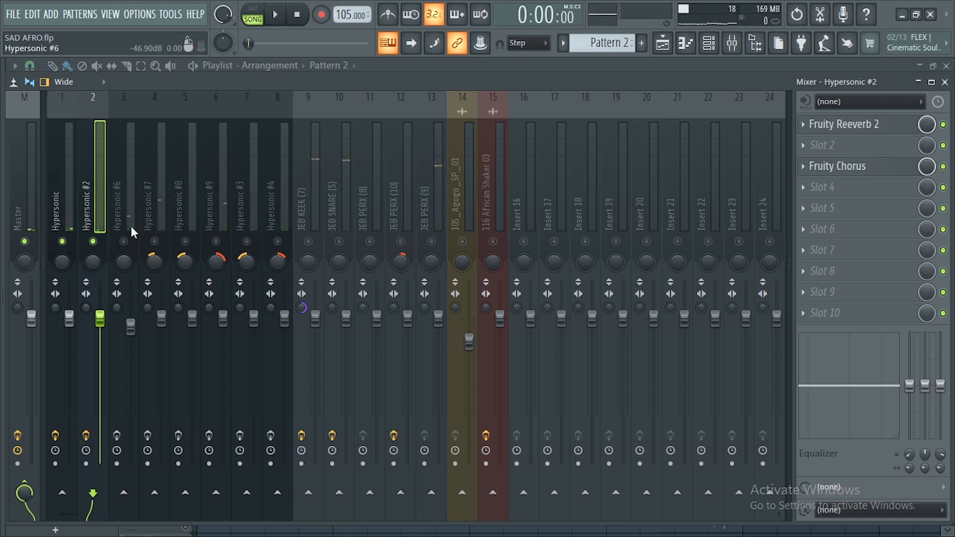
- Inspect the ValhallaVintageVerb and Fruity Chorus settings on the Hypersonic #6 mixer track, closing each plugin
{"action": "left_click", "coordinate": [131, 226]}
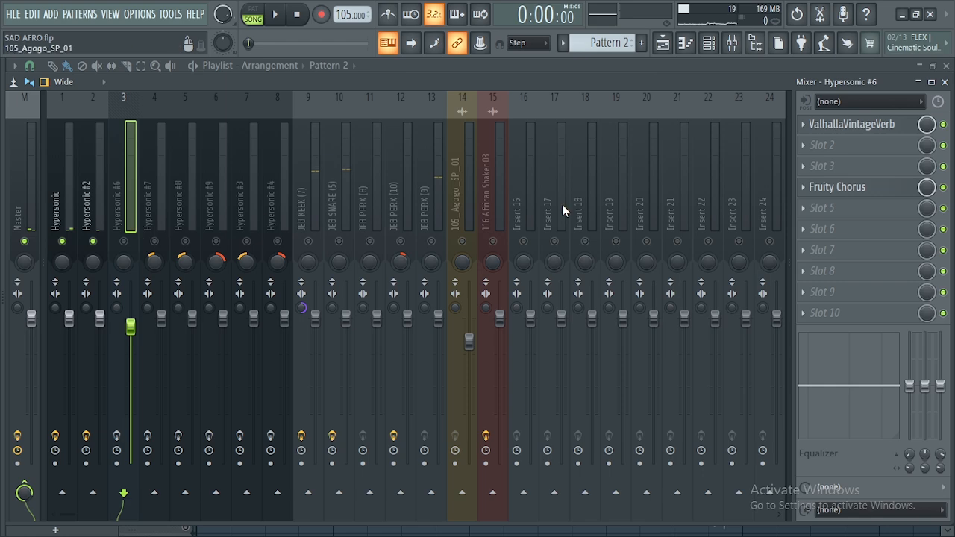
{"action": "left_click", "coordinate": [851, 129]}
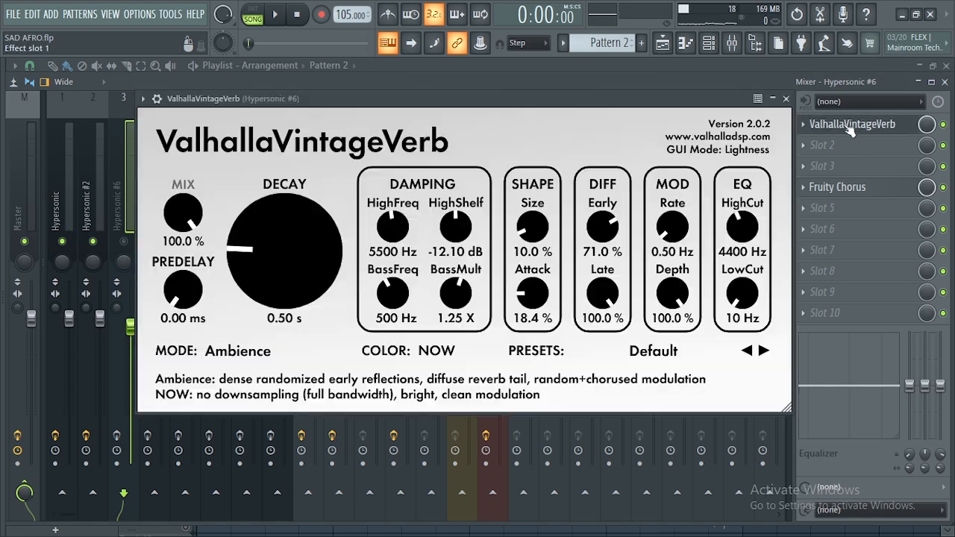
{"action": "left_click", "coordinate": [785, 97]}
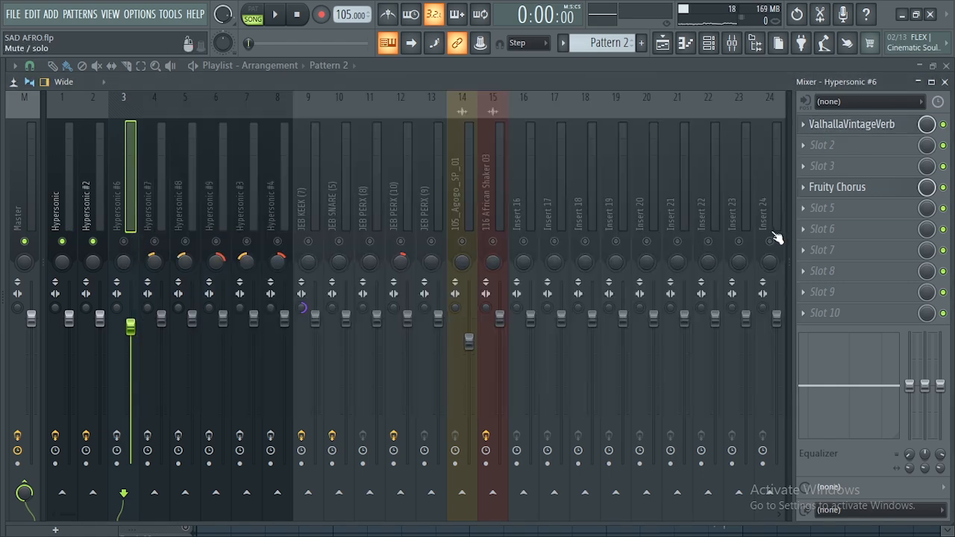
{"action": "left_click", "coordinate": [842, 190]}
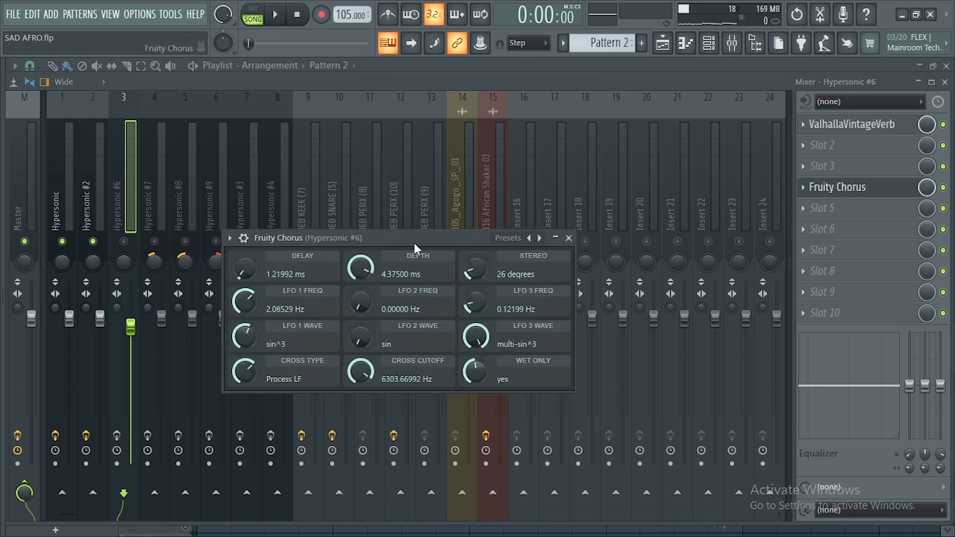
{"action": "left_click", "coordinate": [568, 237]}
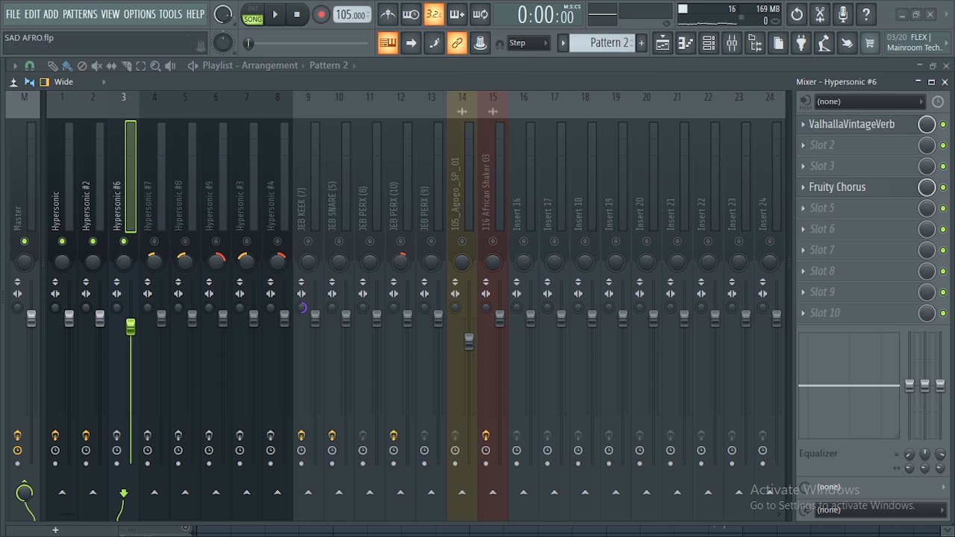
- Inspect the Fruity parametric EQ 2 curve on Hypersonic #7 while auditioning it with the other unmuted Hypersonic tracks, and close the plugin
{"action": "left_click", "coordinate": [165, 248]}
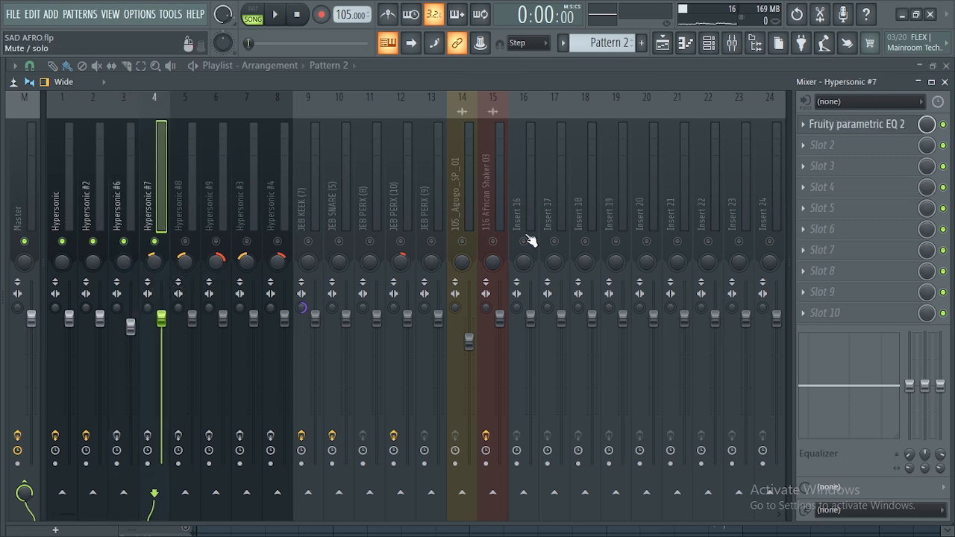
{"action": "left_click", "coordinate": [854, 127]}
{"action": "left_click_drag", "start_coordinate": [211, 138], "coordinate": [482, 161]}
{"action": "key", "text": "space"}
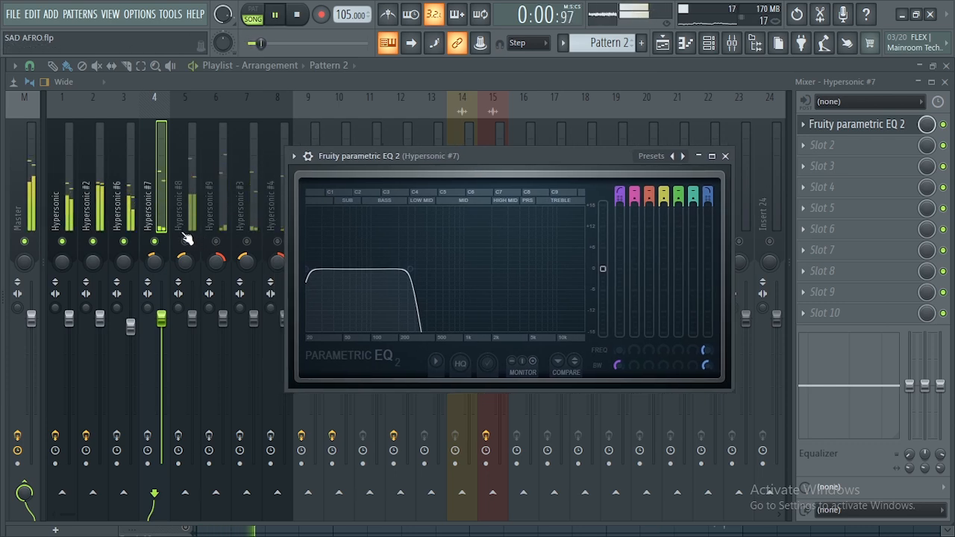
{"action": "key", "text": "space"}
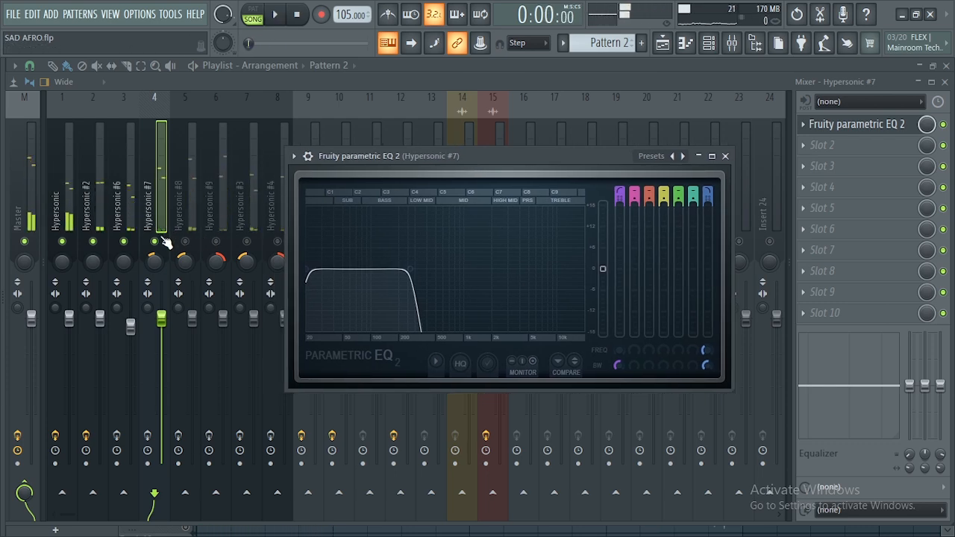
{"action": "key", "text": "space"}
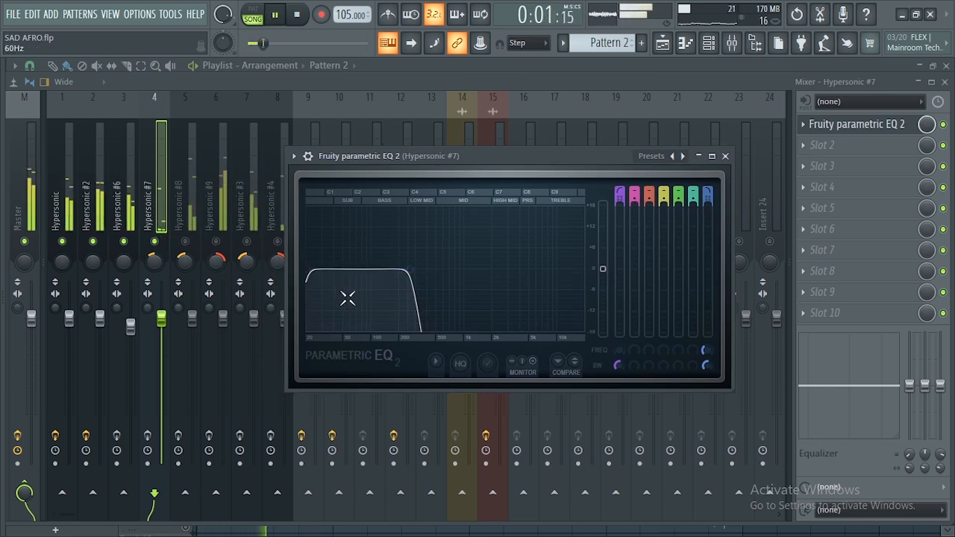
{"action": "key", "text": "space"}
{"action": "key", "text": "Escape"}
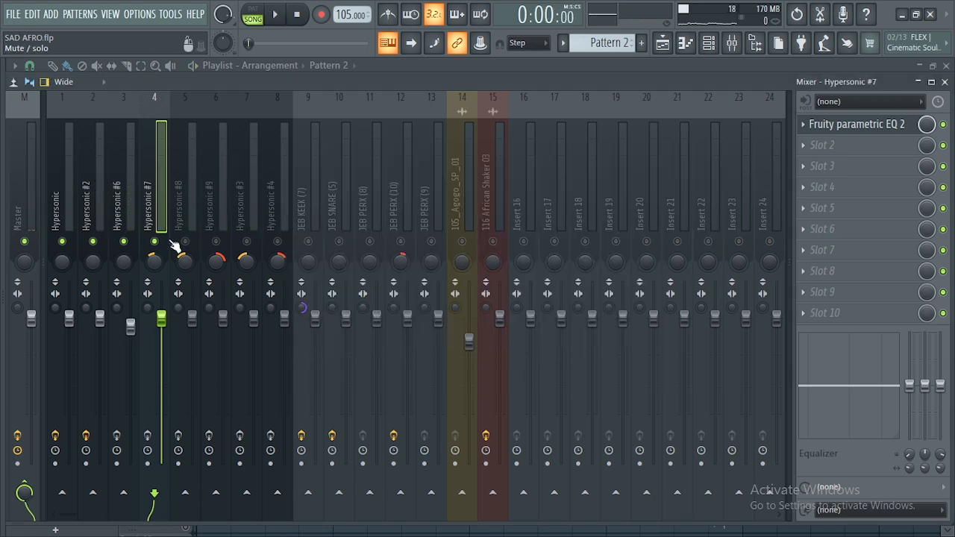
- Solo Hypersonic #7 and audition it with Fruity parametric EQ 2 enabled and bypassed, viewing the EQ curve
{"action": "key", "text": "space"}
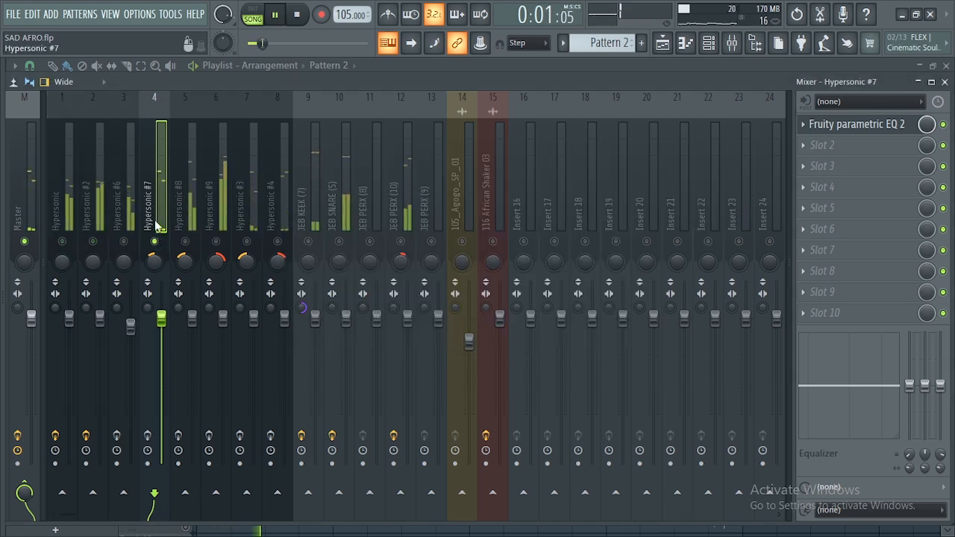
{"action": "left_click", "coordinate": [839, 128]}
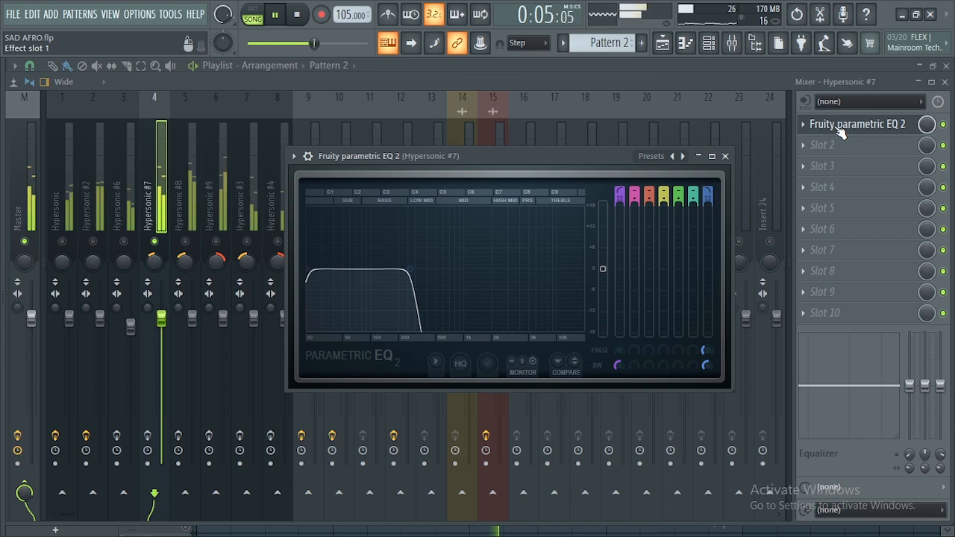
{"action": "left_click", "coordinate": [839, 130]}
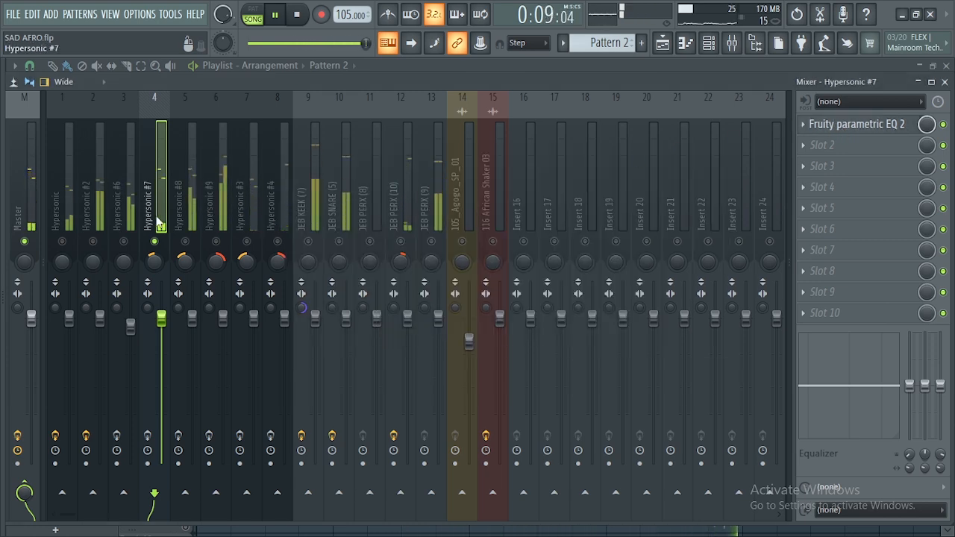
{"action": "left_click", "coordinate": [942, 124]}
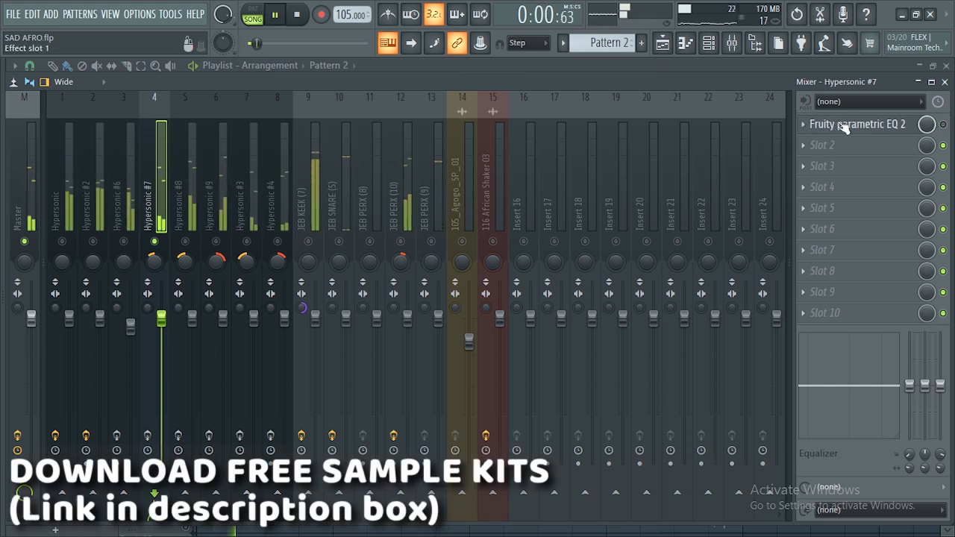
{"action": "left_click", "coordinate": [943, 124]}
{"action": "key", "text": "space"}
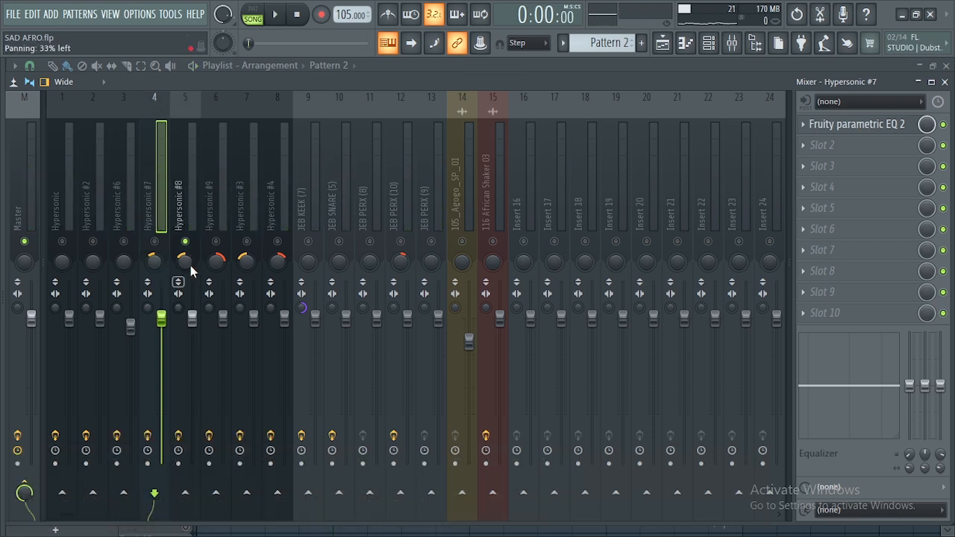
- Unmute Hypersonic #7 alongside Hypersonic #8 and audition both while viewing the parametric EQ curve of Hypersonic #7
{"action": "left_click", "coordinate": [154, 241]}
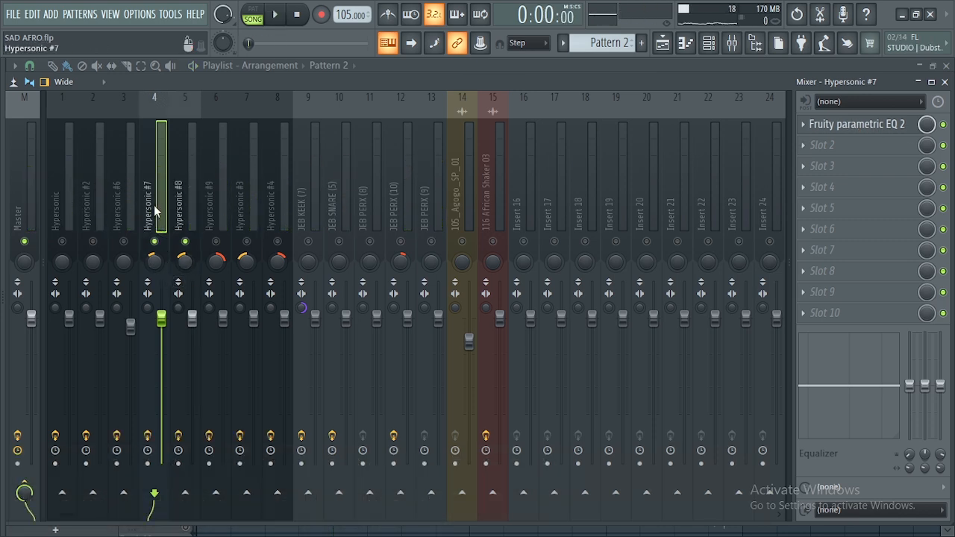
{"action": "left_click", "coordinate": [850, 125]}
{"action": "key", "text": "space"}
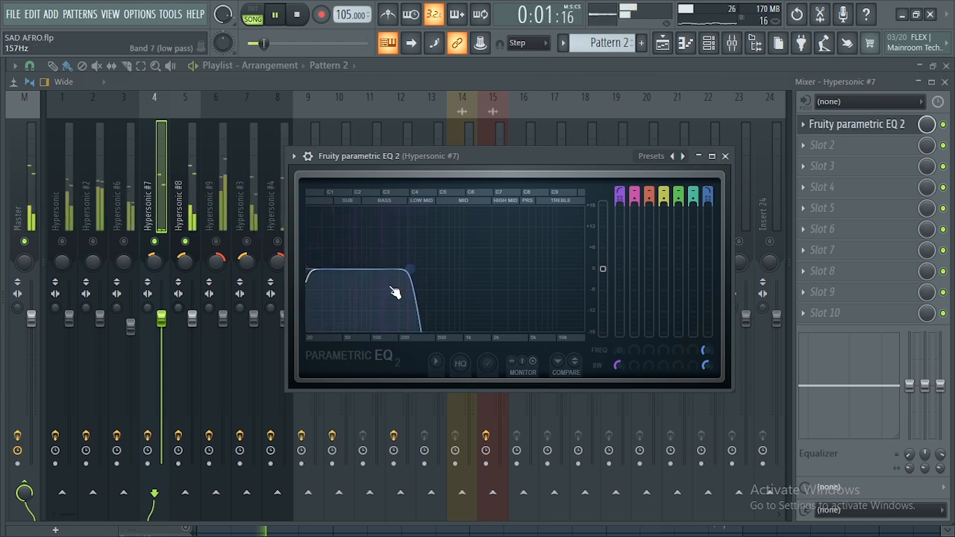
{"action": "key", "text": "space"}
- Mute Hypersonic #8, audition Hypersonic #7 alone while viewing its Fruity parametric EQ 2 curve, and close the plugin
{"action": "left_click", "coordinate": [187, 242]}
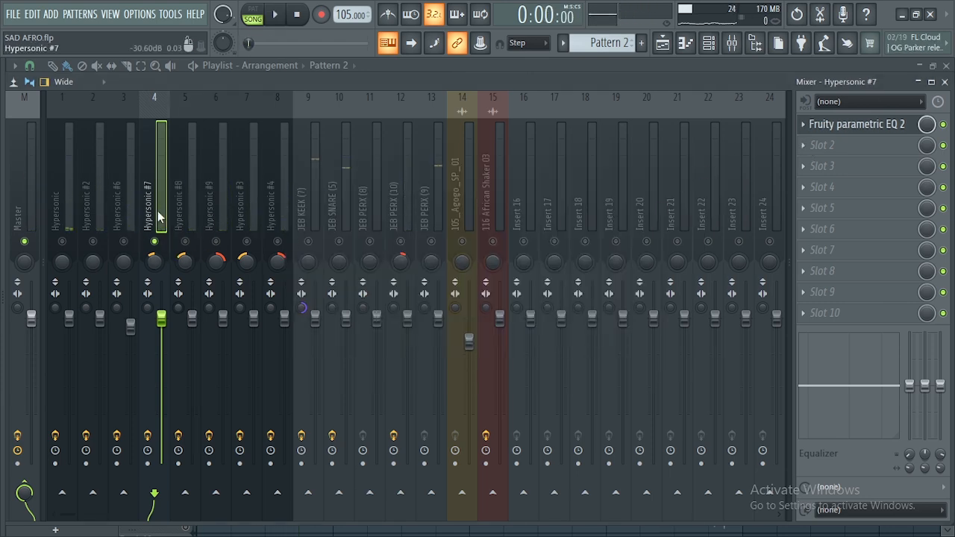
{"action": "left_click", "coordinate": [835, 131]}
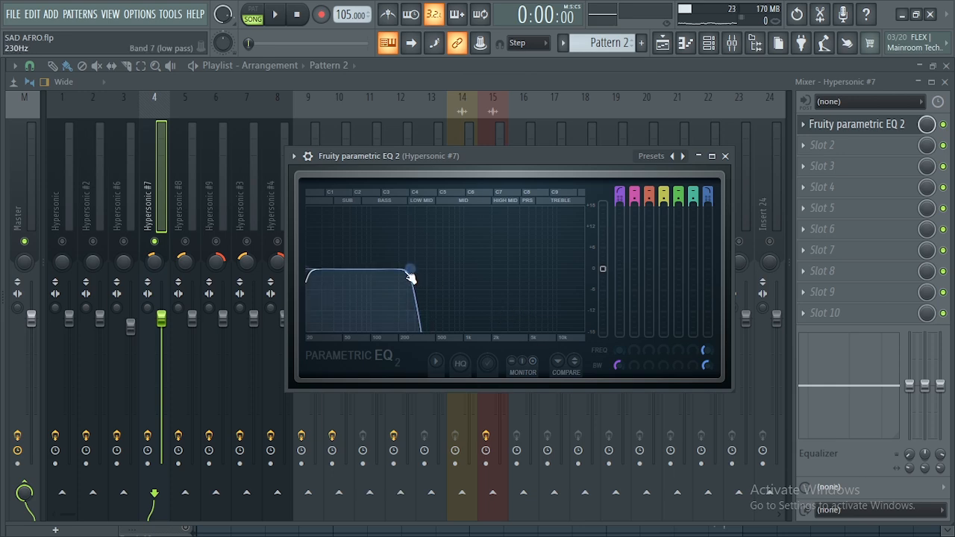
{"action": "key", "text": "space"}
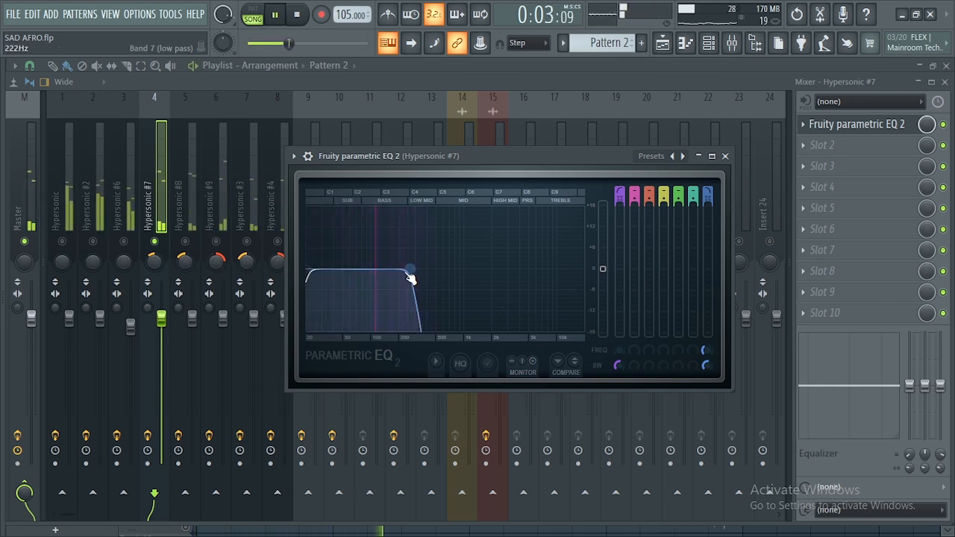
{"action": "key", "text": "space"}
{"action": "left_click", "coordinate": [725, 157]}
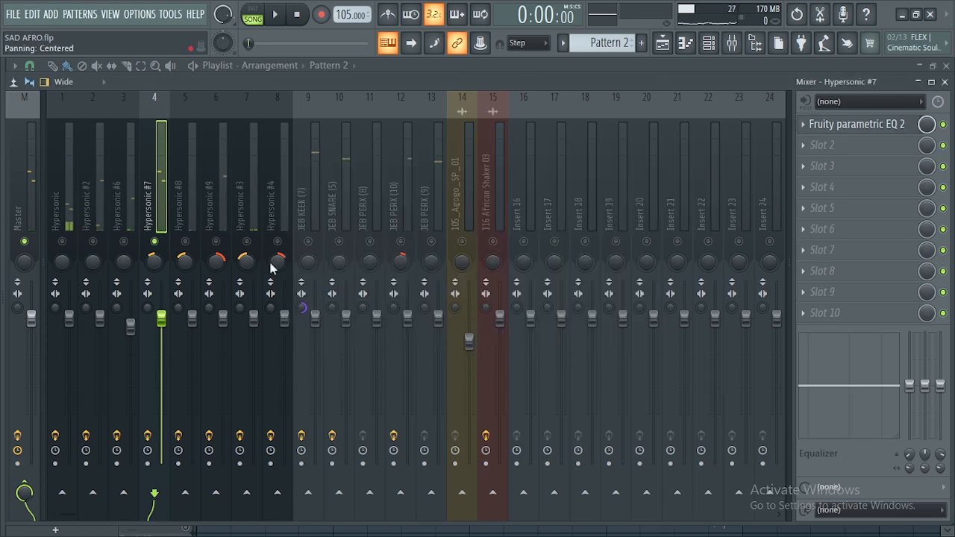
- Inspect Fruity Reeverb 2 and Fruity parametric EQ 2 on Hypersonic #8, close both plugins, and audition the track soloed
{"action": "left_click", "coordinate": [189, 224]}
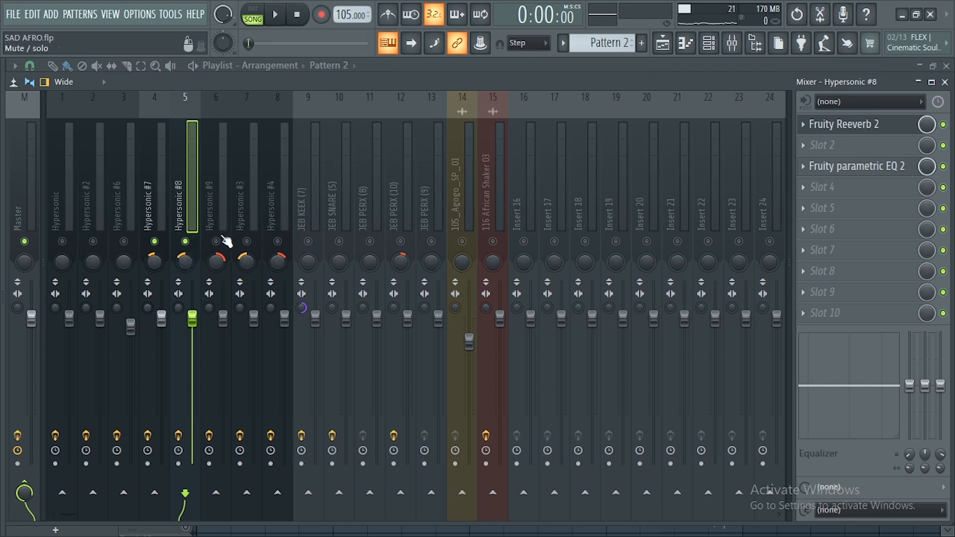
{"action": "left_click", "coordinate": [843, 124]}
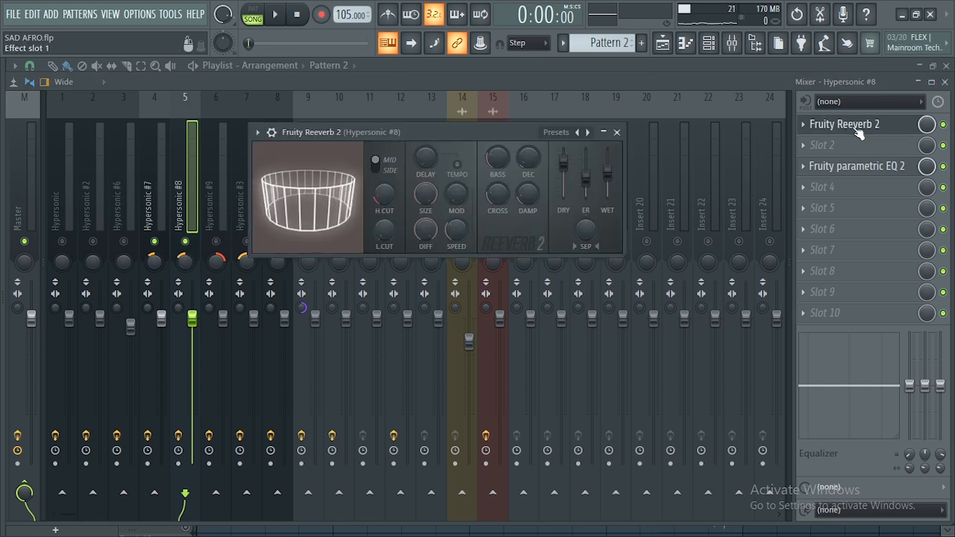
{"action": "left_click_drag", "start_coordinate": [437, 135], "coordinate": [425, 263]}
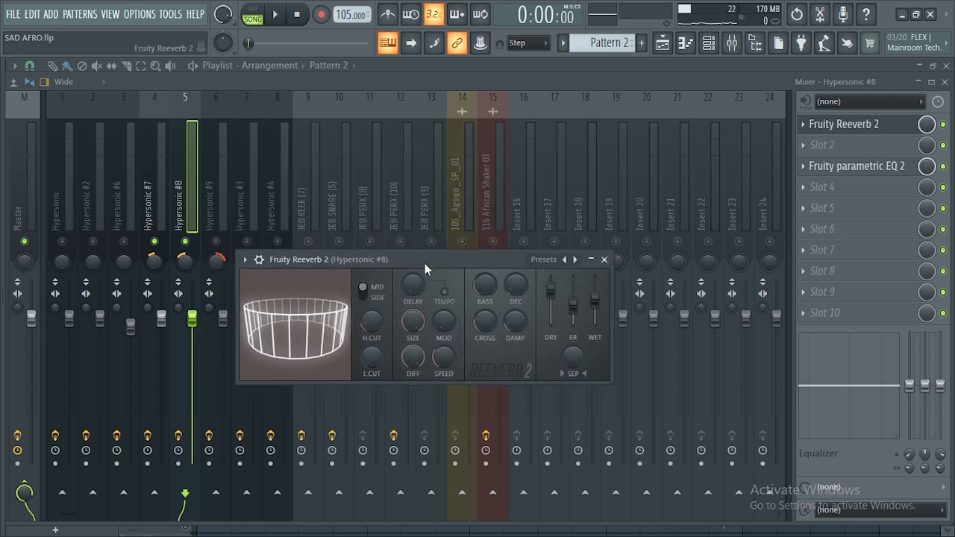
{"action": "left_click", "coordinate": [603, 259]}
{"action": "left_click", "coordinate": [835, 168]}
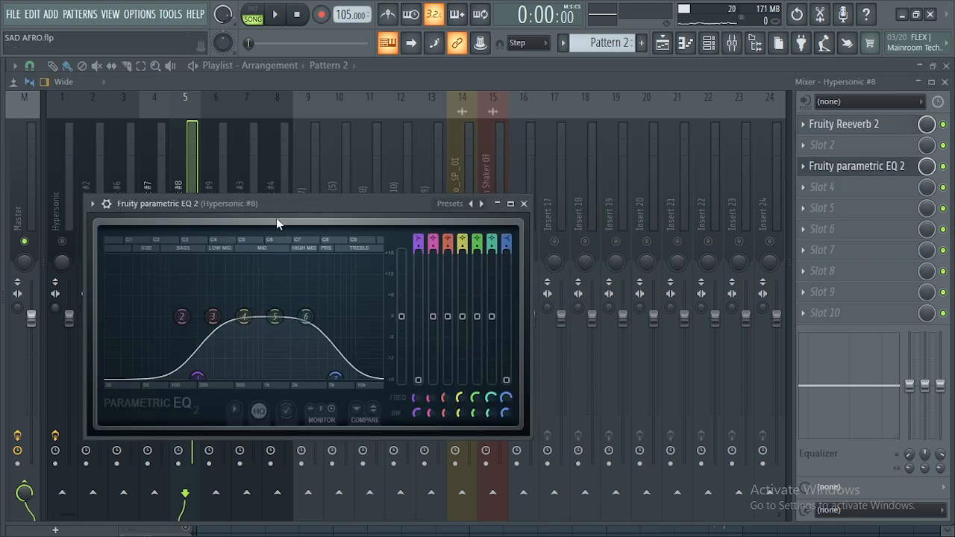
{"action": "left_click_drag", "start_coordinate": [276, 219], "coordinate": [462, 217]}
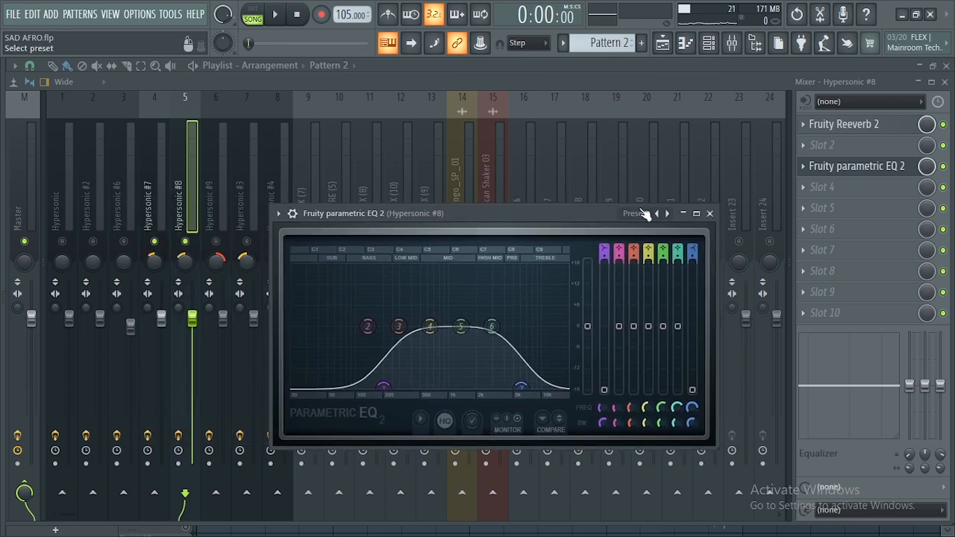
{"action": "left_click", "coordinate": [708, 213]}
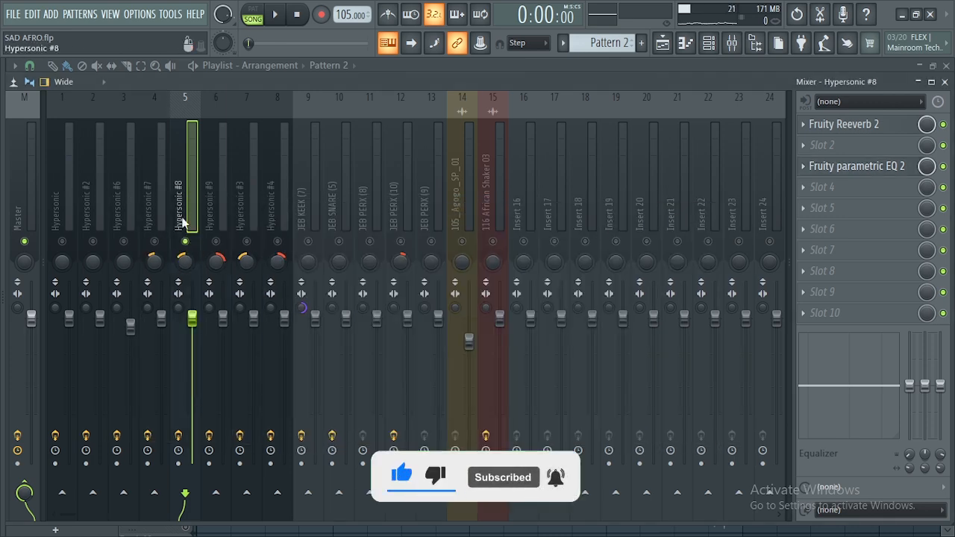
{"action": "key", "text": "space"}
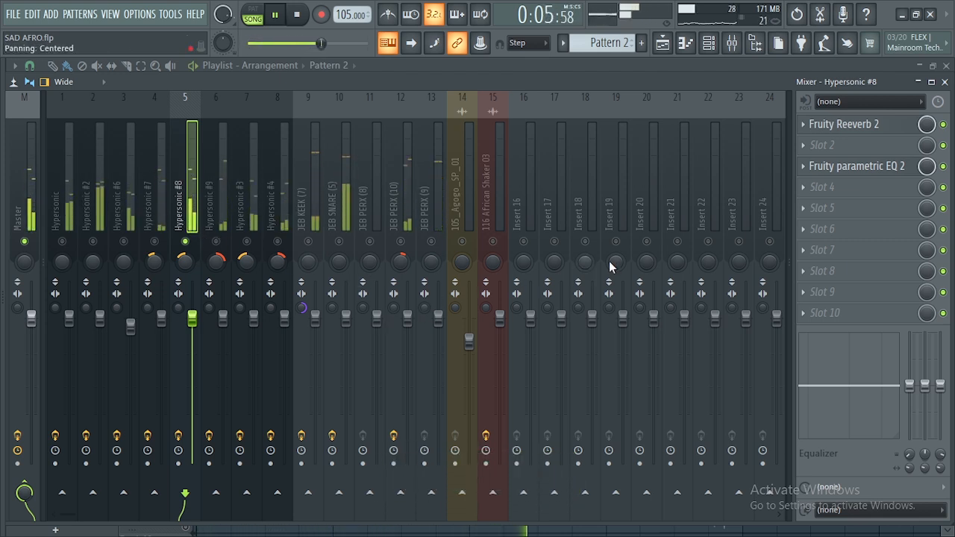
{"action": "key", "text": "space"}
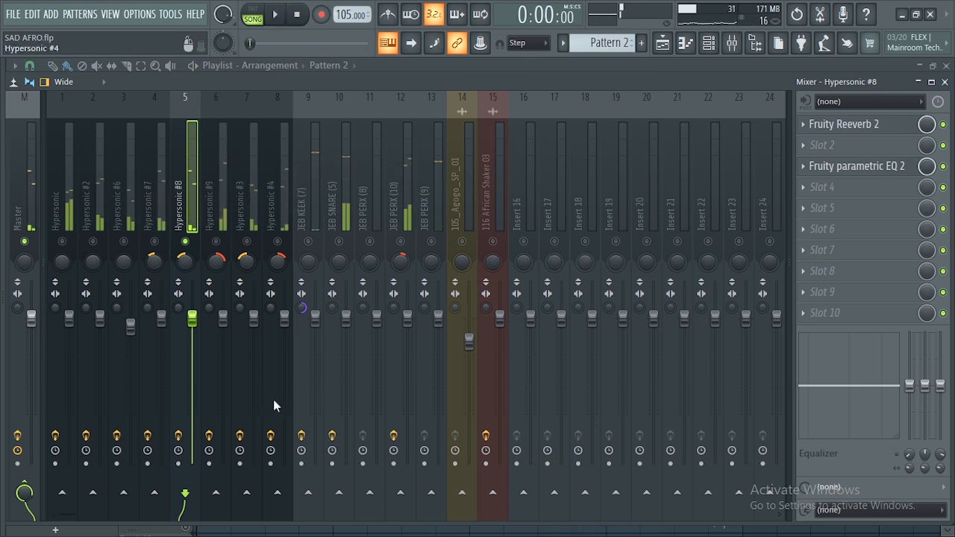
- Unmute Hypersonic #9, inspect the Fruity Reeverb 2 settings on that mixer track, and close the plugin
{"action": "left_click", "coordinate": [216, 222]}
{"action": "left_click", "coordinate": [846, 127]}
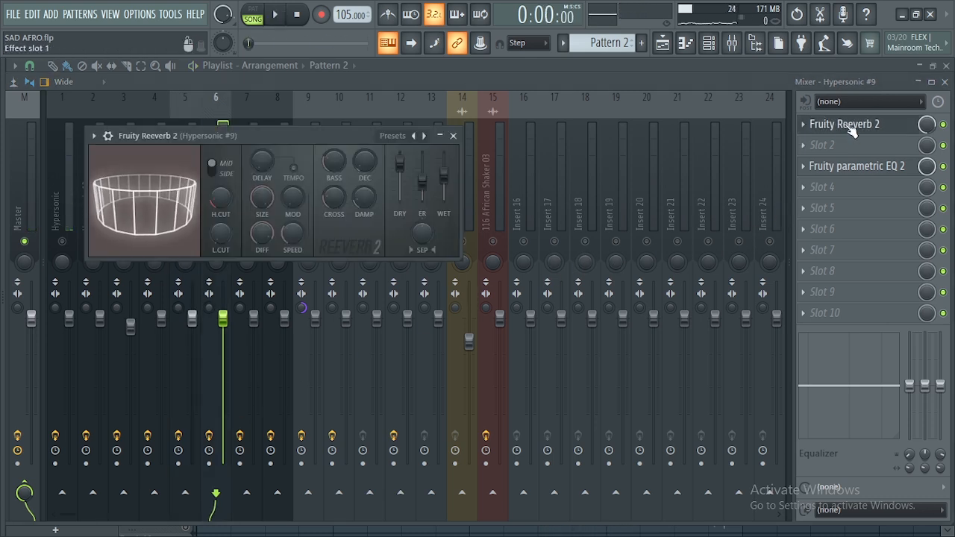
{"action": "left_click", "coordinate": [454, 137]}
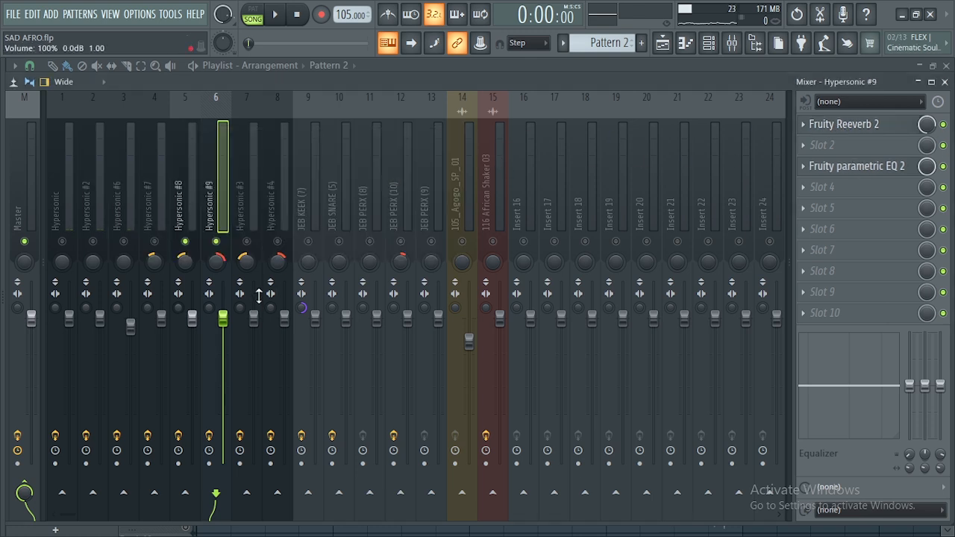
- Unmute Hypersonic #3 and #4 and audition them together with Hypersonic #8 and #9
{"action": "left_click", "coordinate": [243, 213]}
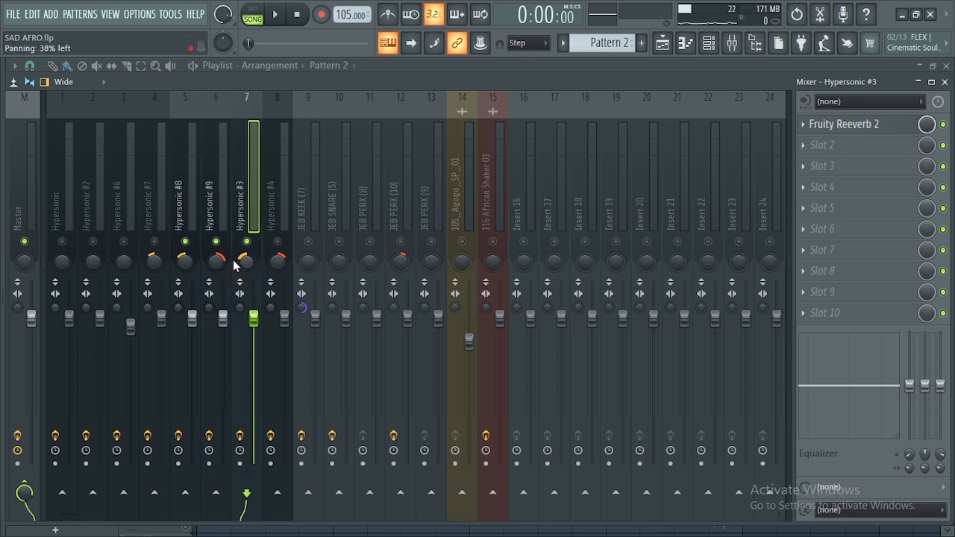
{"action": "left_click", "coordinate": [278, 241]}
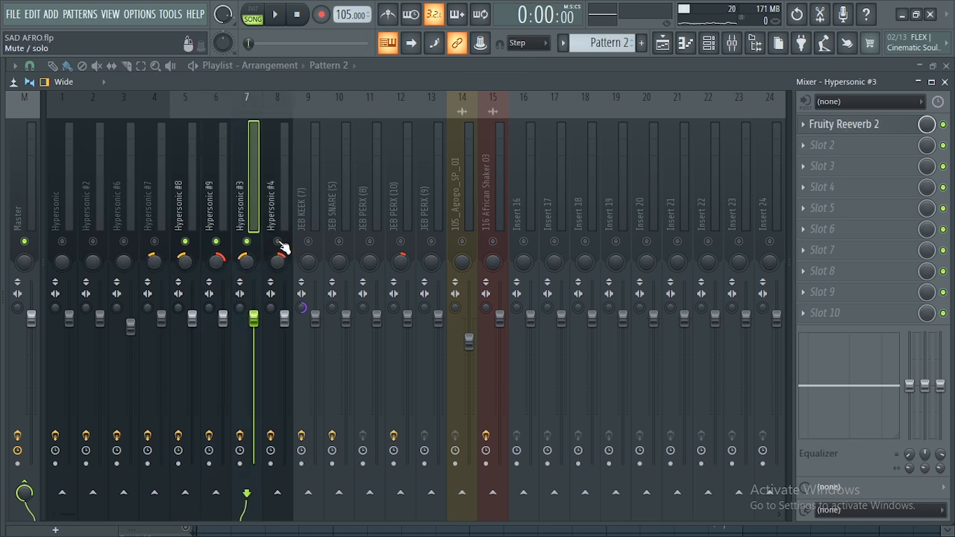
{"action": "left_click", "coordinate": [278, 225]}
{"action": "key", "text": "space"}
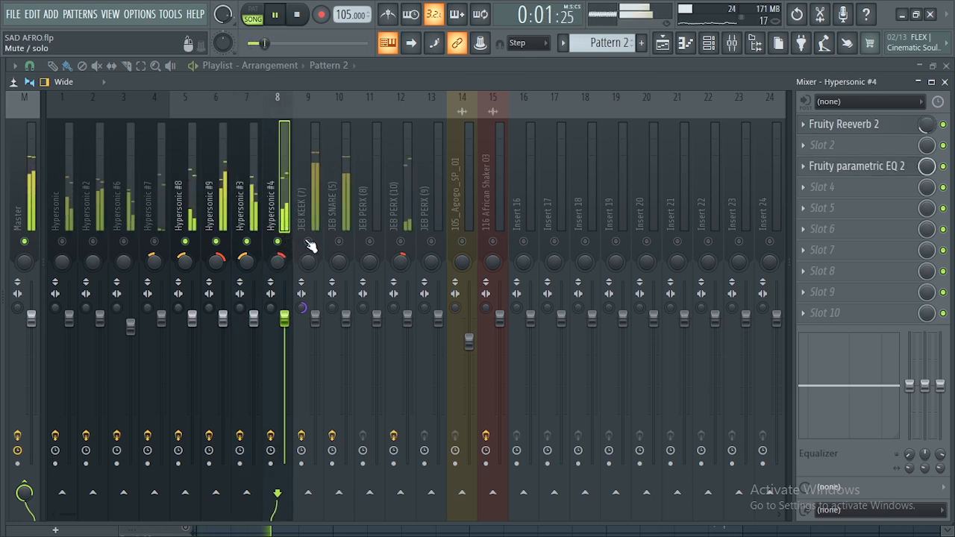
{"action": "key", "text": "space"}
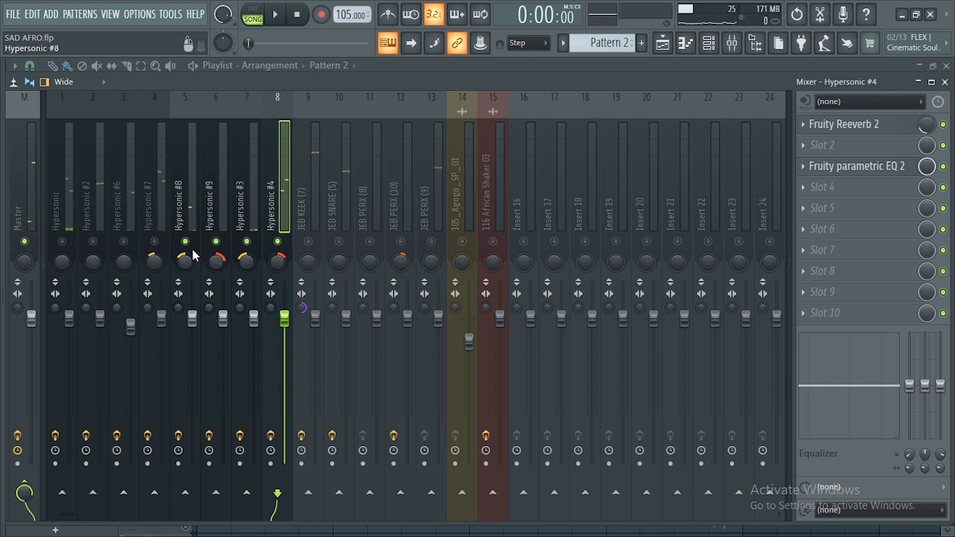
{"action": "key", "text": "space"}
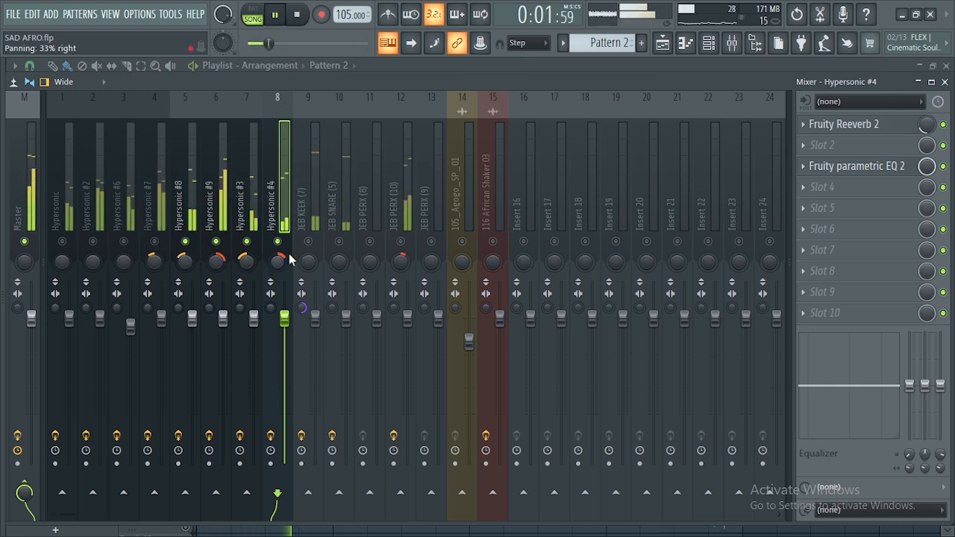
{"action": "key", "text": "space"}
- Solo the JEB KEEK (7) track and inspect its Fruity parametric EQ 2 curve and its stereo separation setting
{"action": "left_click", "coordinate": [313, 239]}
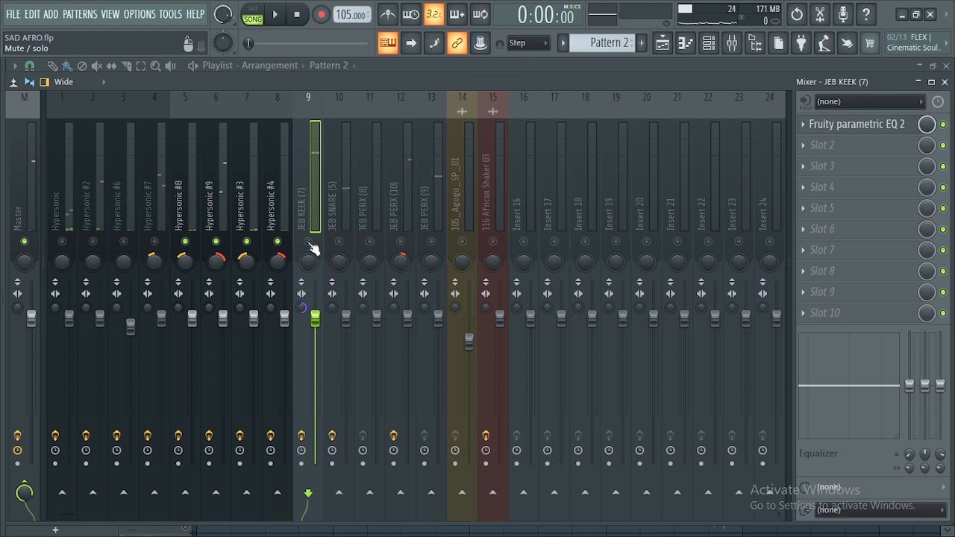
{"action": "left_click", "coordinate": [861, 125]}
{"action": "left_click_drag", "start_coordinate": [278, 167], "coordinate": [511, 200]}
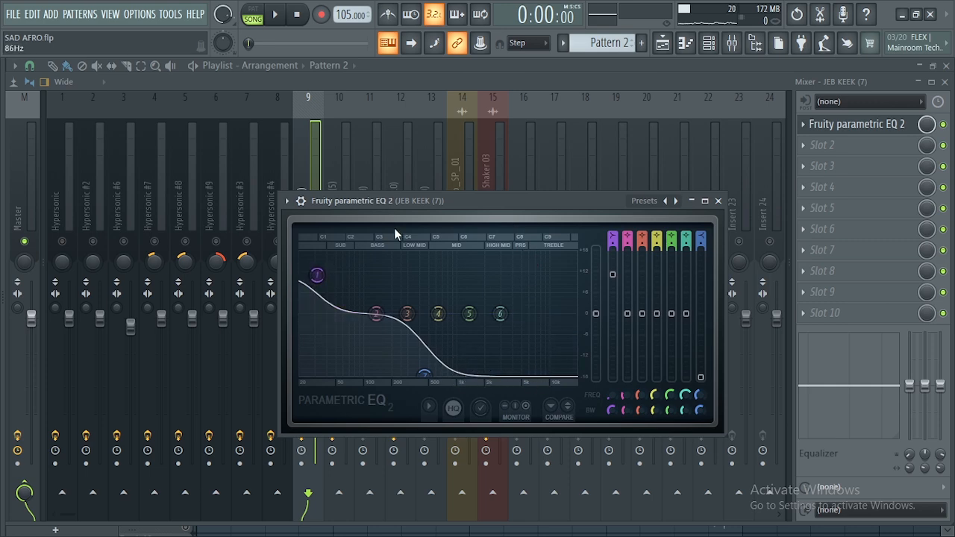
{"action": "left_click_drag", "start_coordinate": [437, 200], "coordinate": [560, 196]}
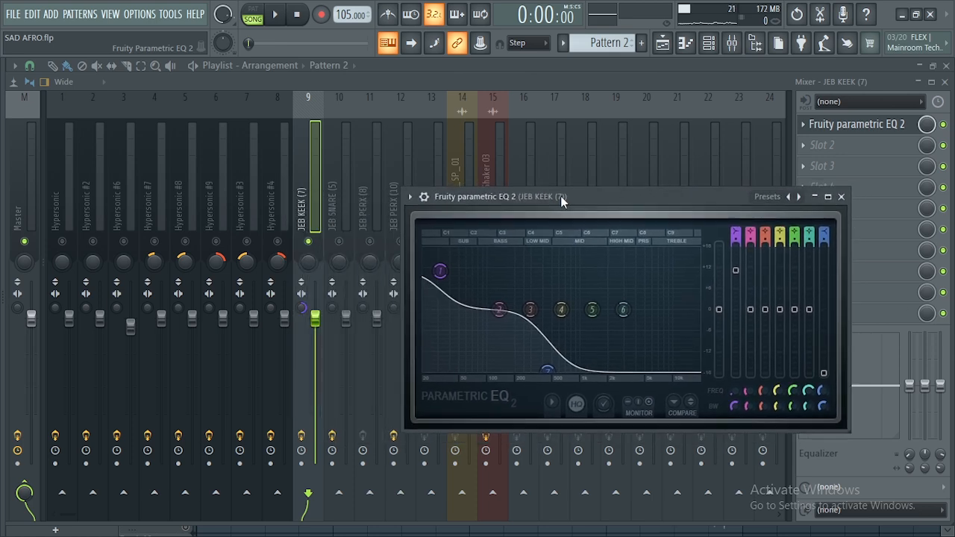
{"action": "left_click", "coordinate": [301, 309]}
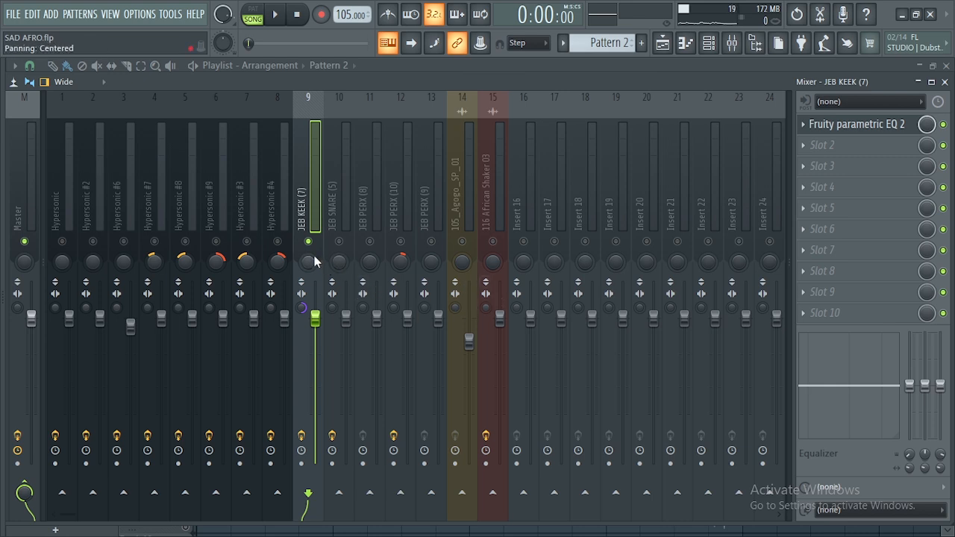
- Audition JEB KEEK (7) with Fruity parametric EQ 2 enabled, bypassed, and enabled again
{"action": "key", "text": "space"}
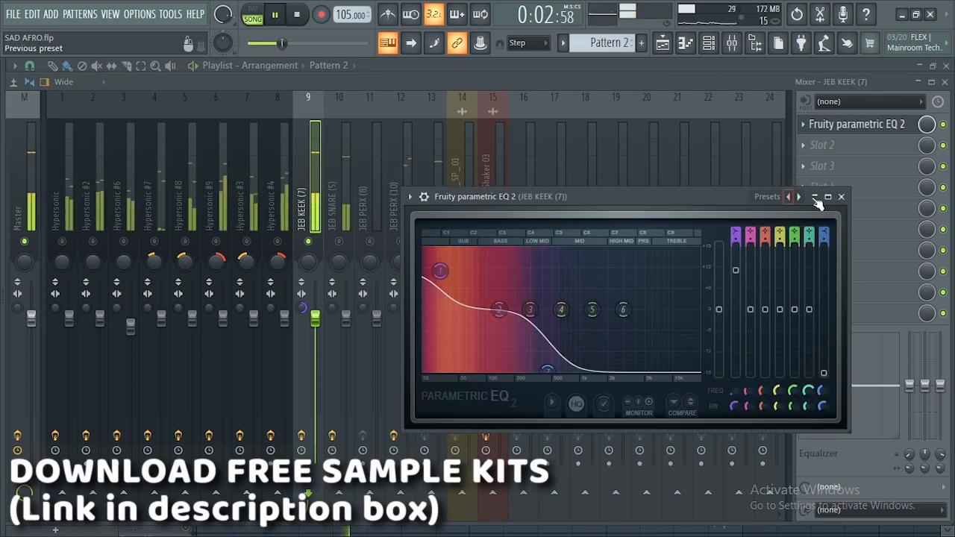
{"action": "key", "text": "space"}
{"action": "left_click", "coordinate": [943, 124]}
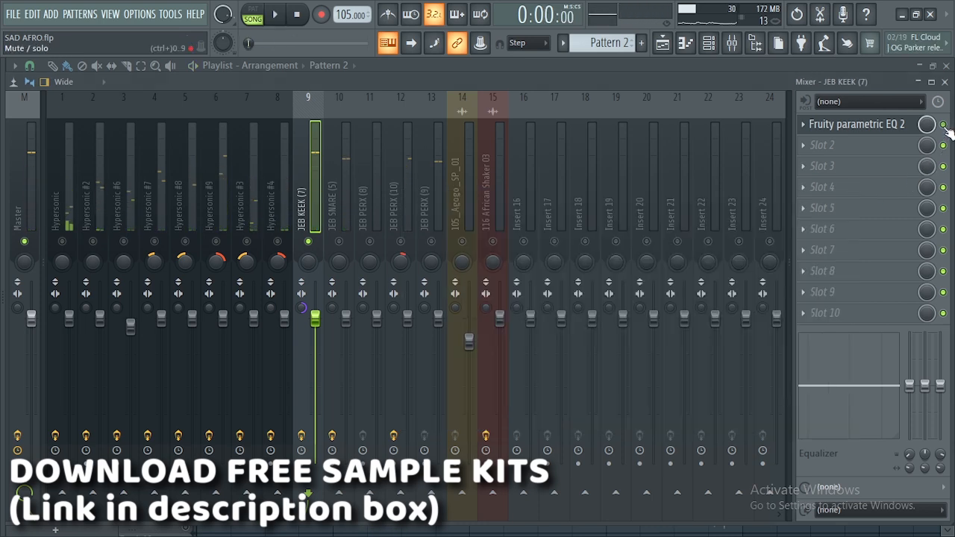
{"action": "key", "text": "space"}
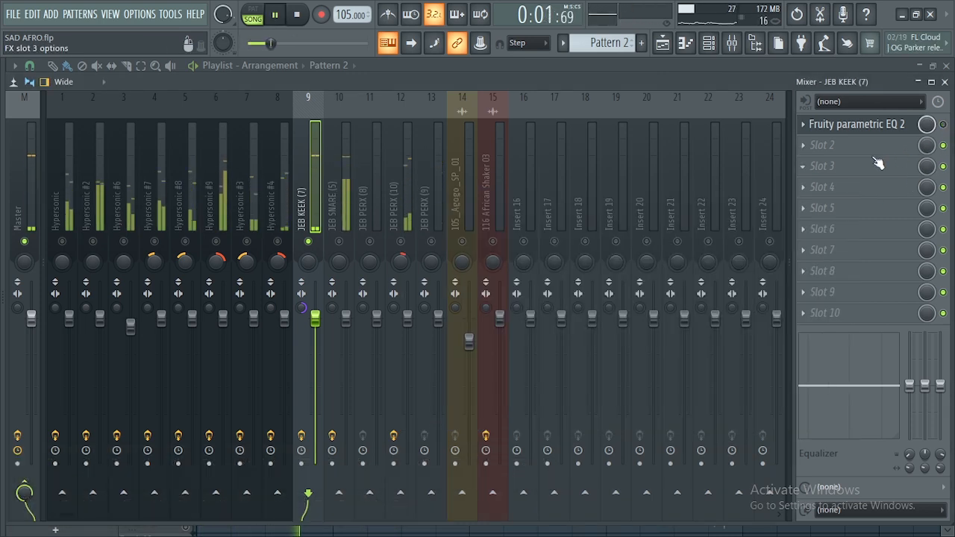
{"action": "key", "text": "space"}
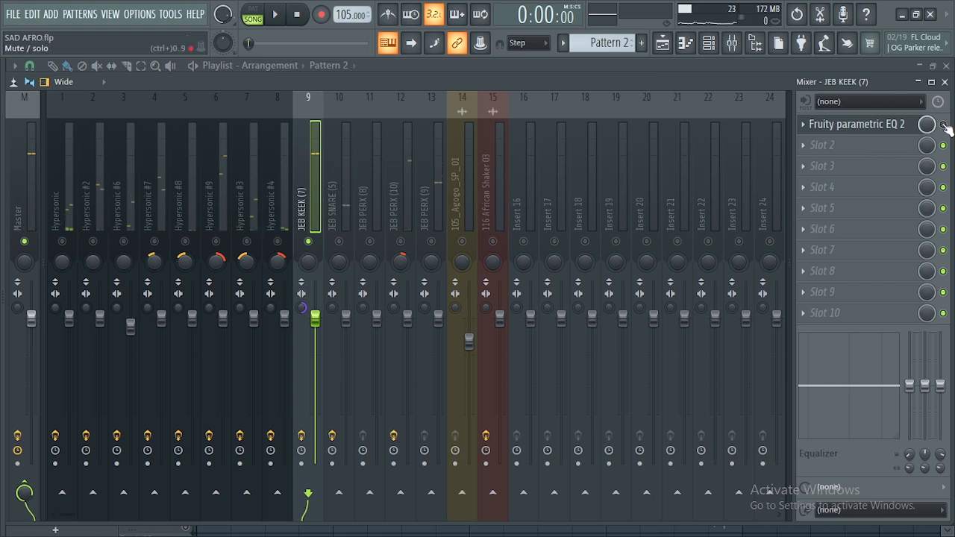
{"action": "key", "text": "space"}
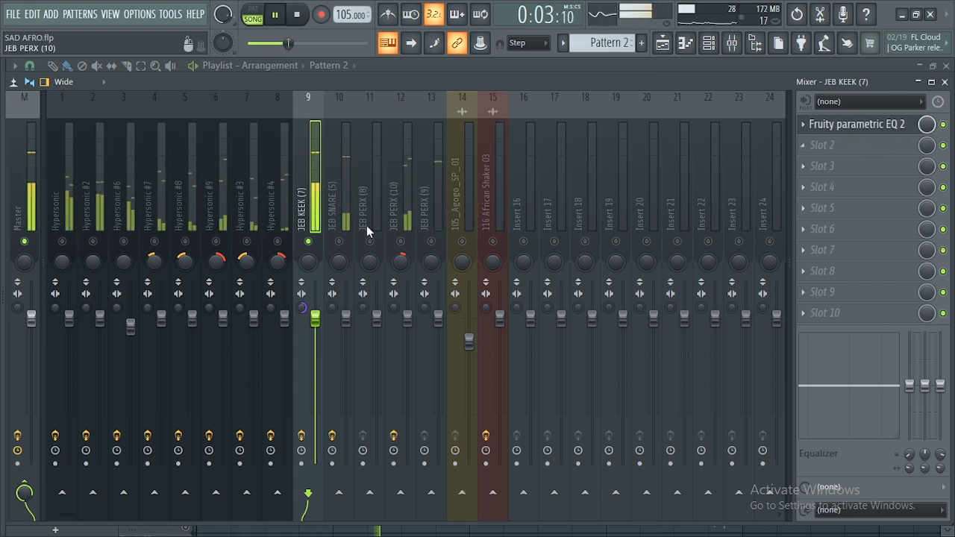
{"action": "key", "text": "space"}
- Solo the JEB SNARE (5) track and inspect its Fruity parametric EQ 2 and Fruity Reeverb 2 settings, closing each plugin
{"action": "left_click", "coordinate": [339, 236]}
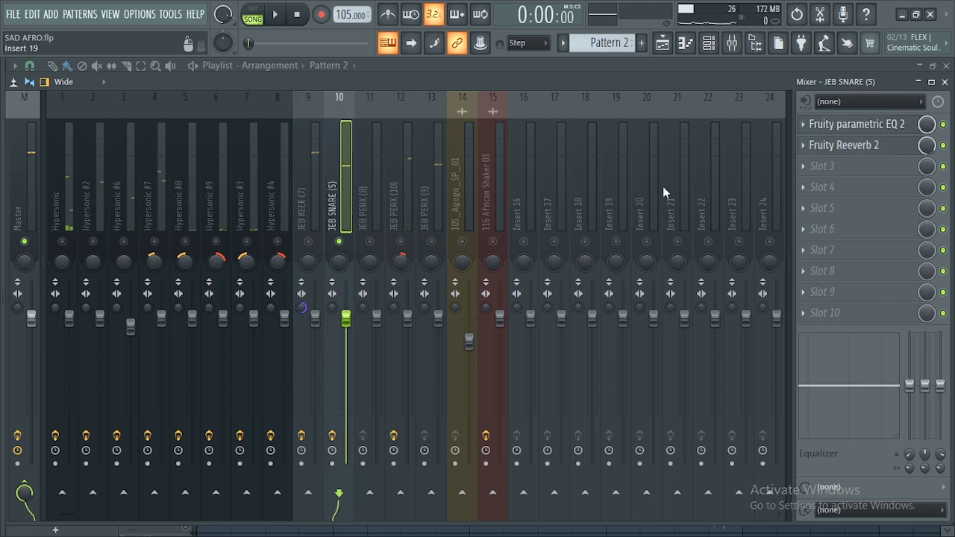
{"action": "left_click", "coordinate": [828, 124]}
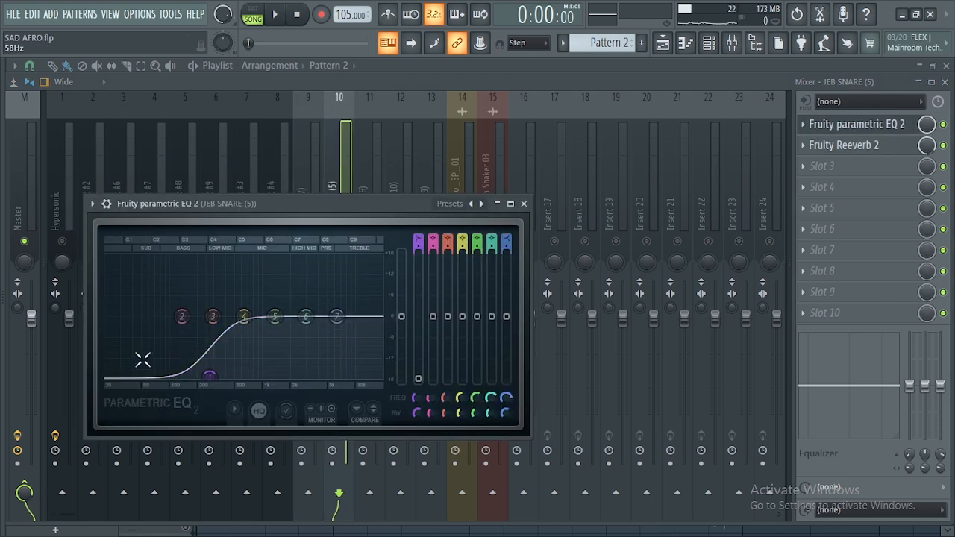
{"action": "left_click", "coordinate": [523, 204]}
{"action": "left_click", "coordinate": [842, 144]}
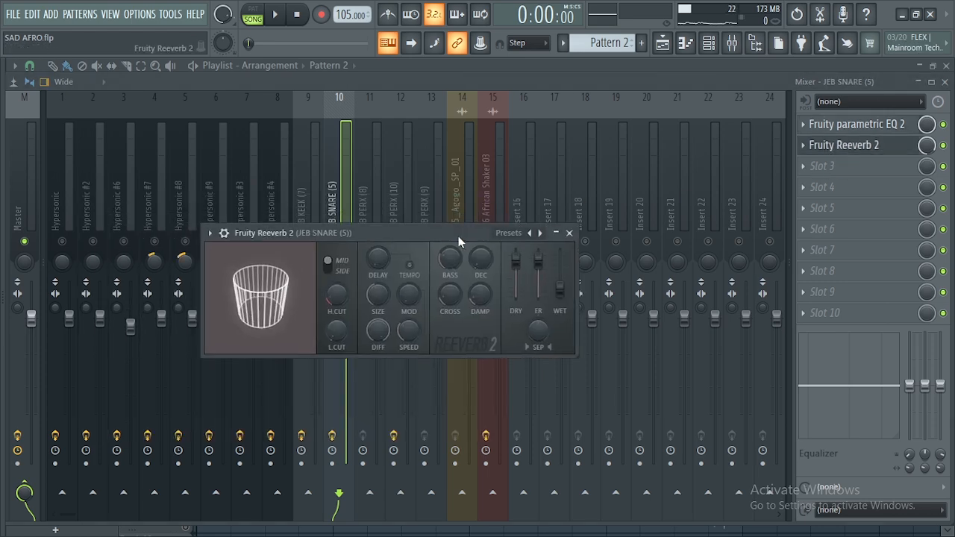
{"action": "left_click", "coordinate": [569, 234]}
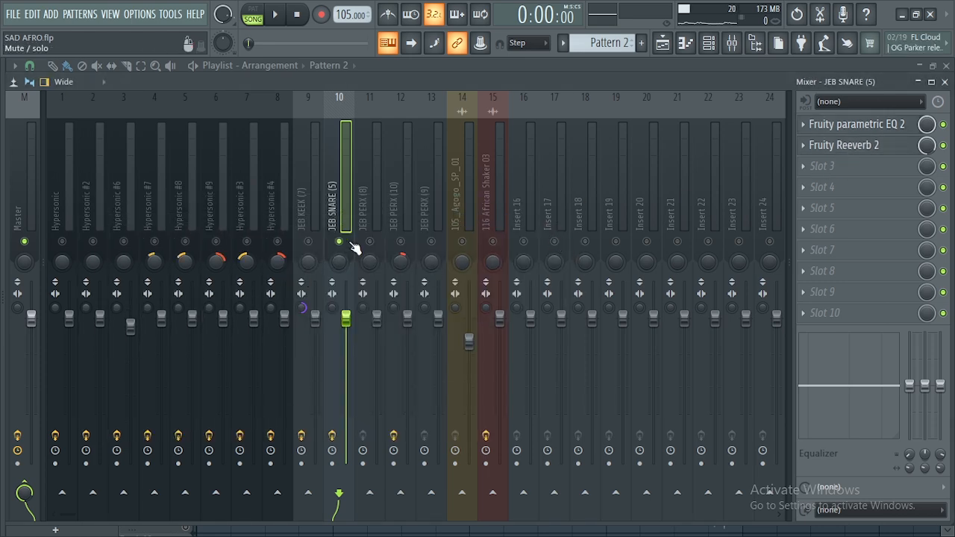
- Audition JEB SNARE (5) with its effect slots enabled and with them bypassed
{"action": "key", "text": "space"}
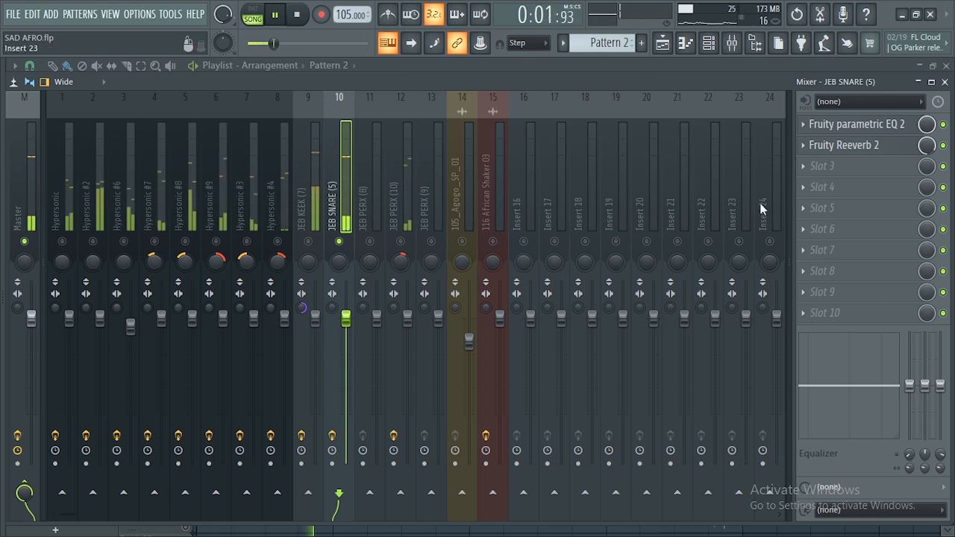
{"action": "key", "text": "space"}
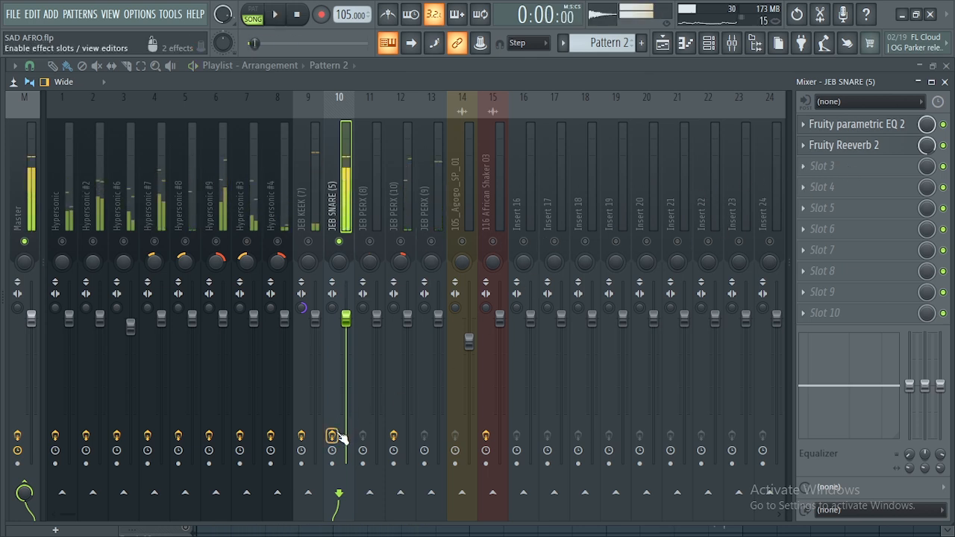
{"action": "key", "text": "space"}
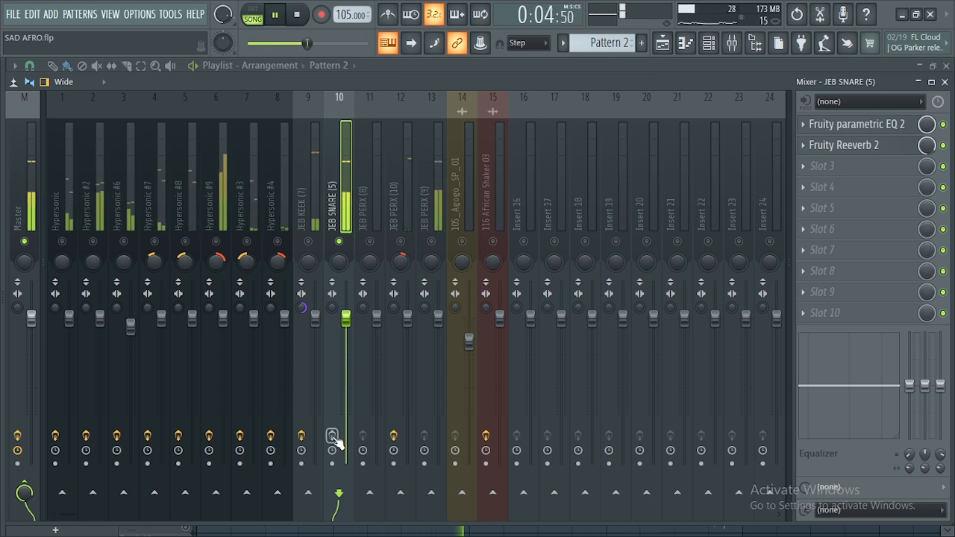
{"action": "key", "text": "space"}
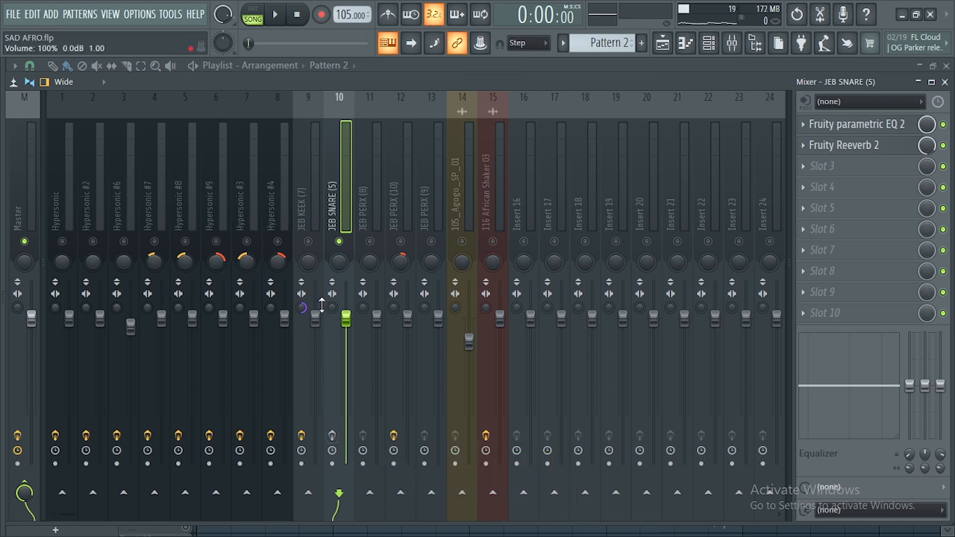
- Select and unmute JEB PERX (8), and audition it together with JEB SNARE (5)
{"action": "left_click", "coordinate": [367, 220]}
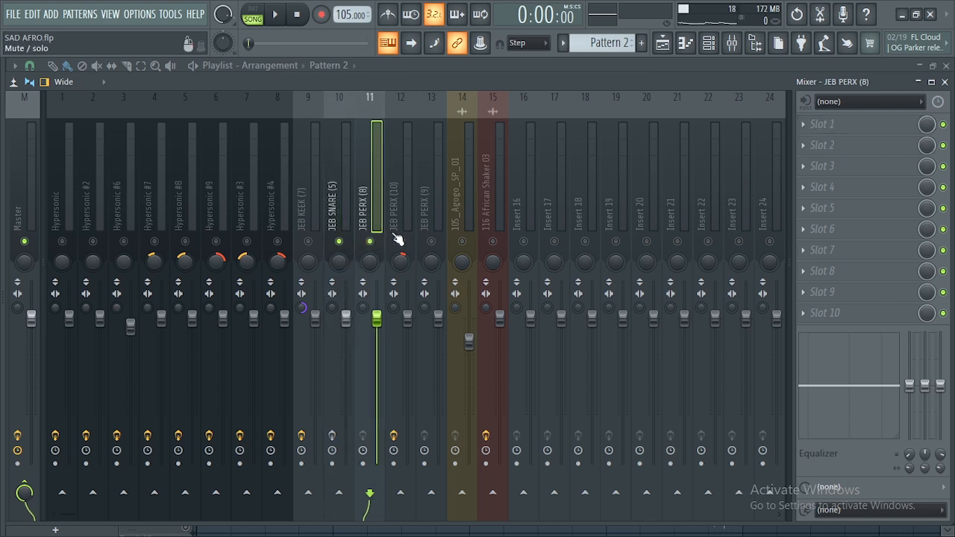
{"action": "key", "text": "space"}
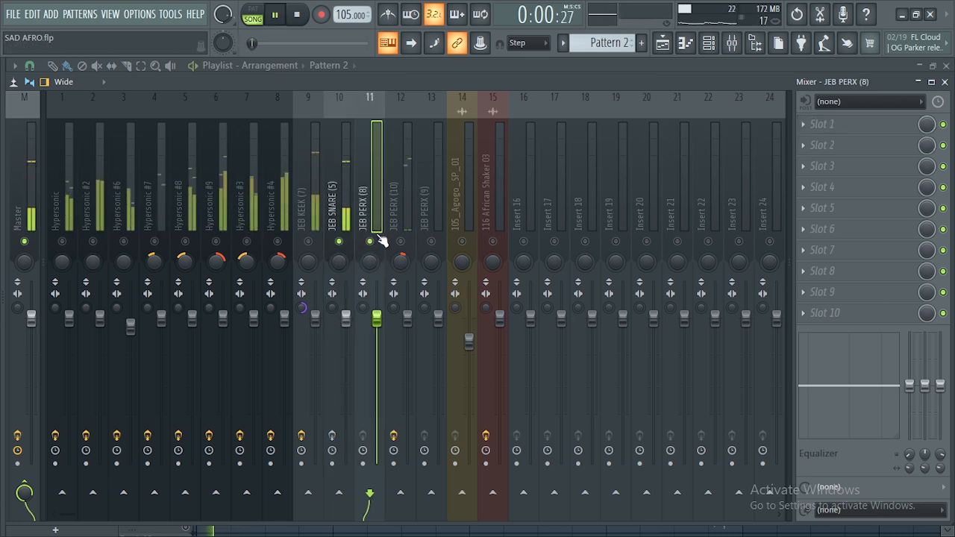
{"action": "key", "text": "space"}
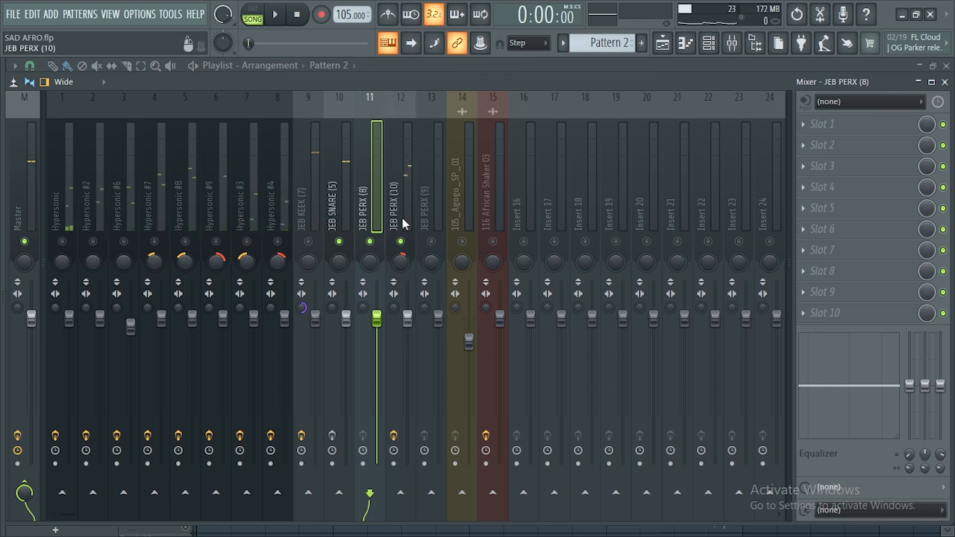
- Solo JEB PERX (10), audition it and inspect its Fruity Reeverb 2 settings, closing the plugin and stopping playback
{"action": "left_click", "coordinate": [403, 240]}
{"action": "left_click", "coordinate": [846, 125]}
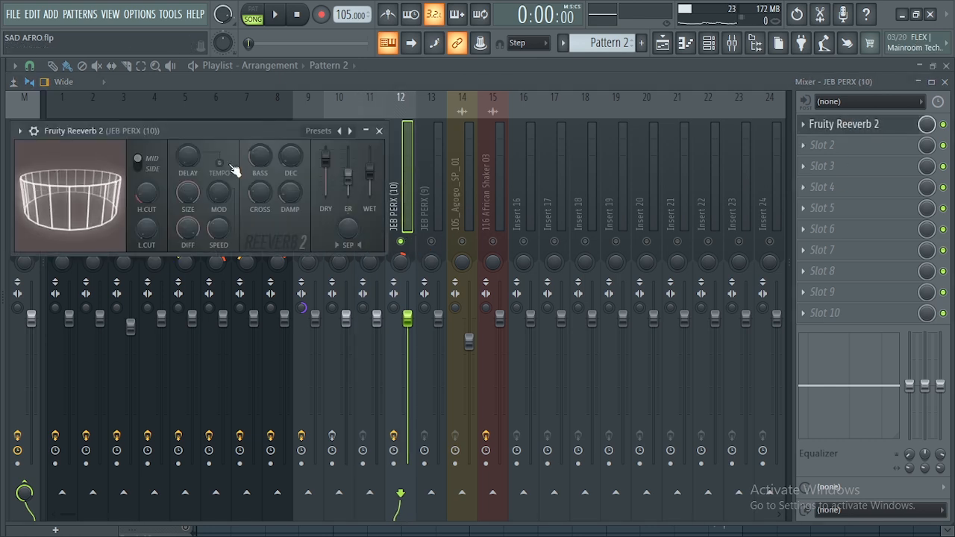
{"action": "right_click", "coordinate": [403, 243]}
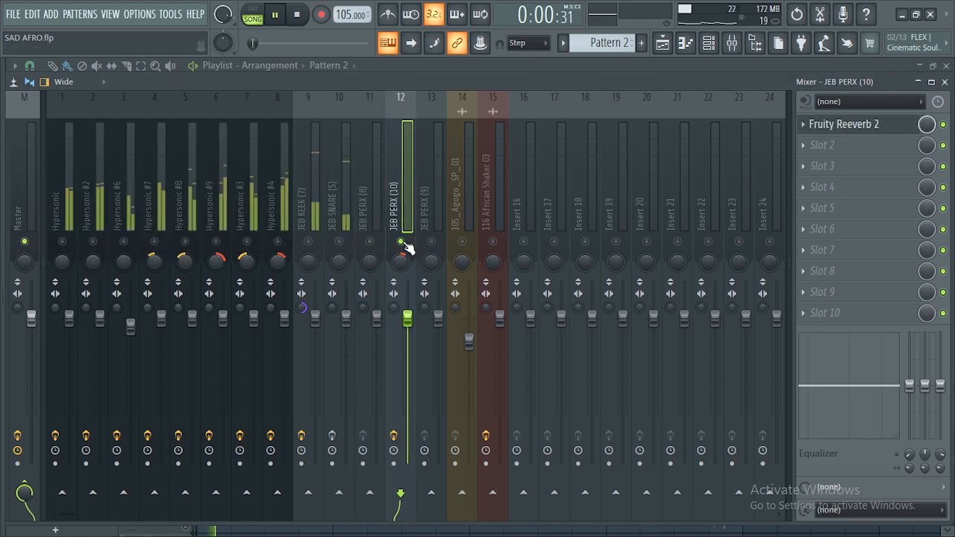
{"action": "key", "text": "space"}
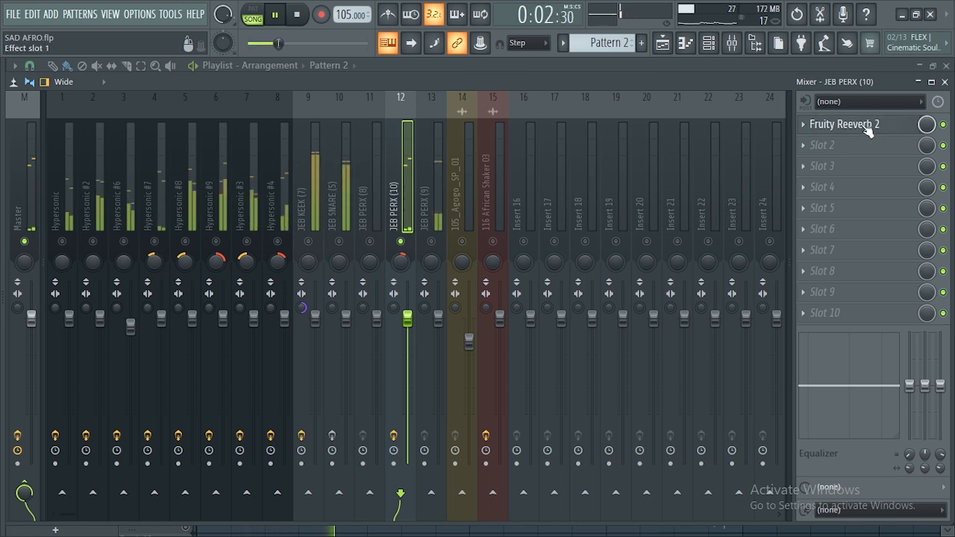
{"action": "left_click", "coordinate": [813, 127]}
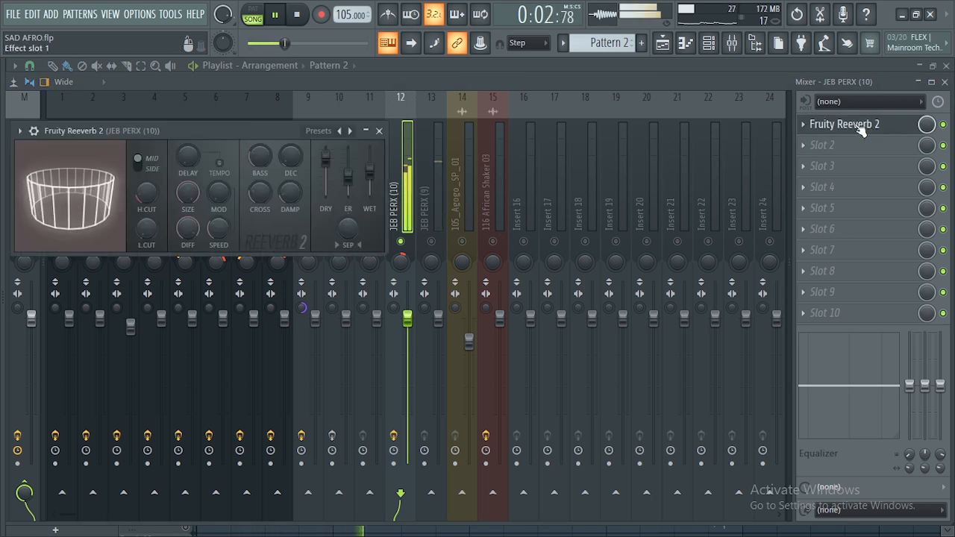
{"action": "left_click", "coordinate": [379, 131]}
{"action": "key", "text": "space"}
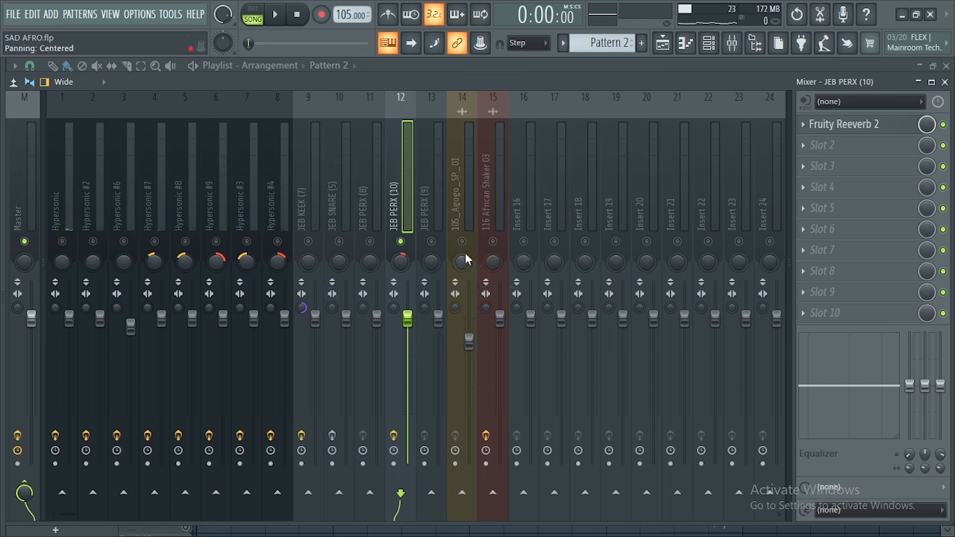
- Mute all tracks except Hypersonic, play the song and gradually unmute Hypersonic #2, #6, #7, #8, #9, #3 and #4
{"action": "left_click", "coordinate": [432, 243]}
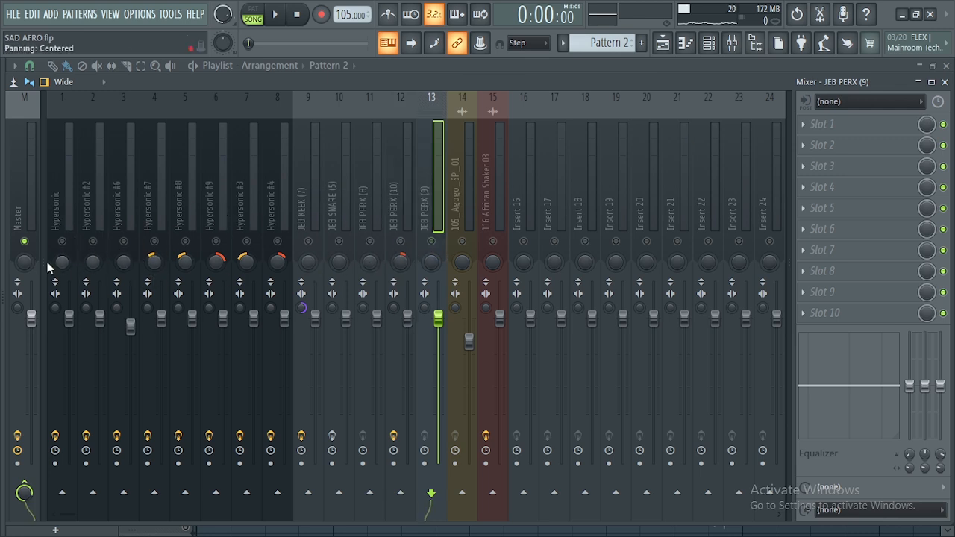
{"action": "key", "text": "space"}
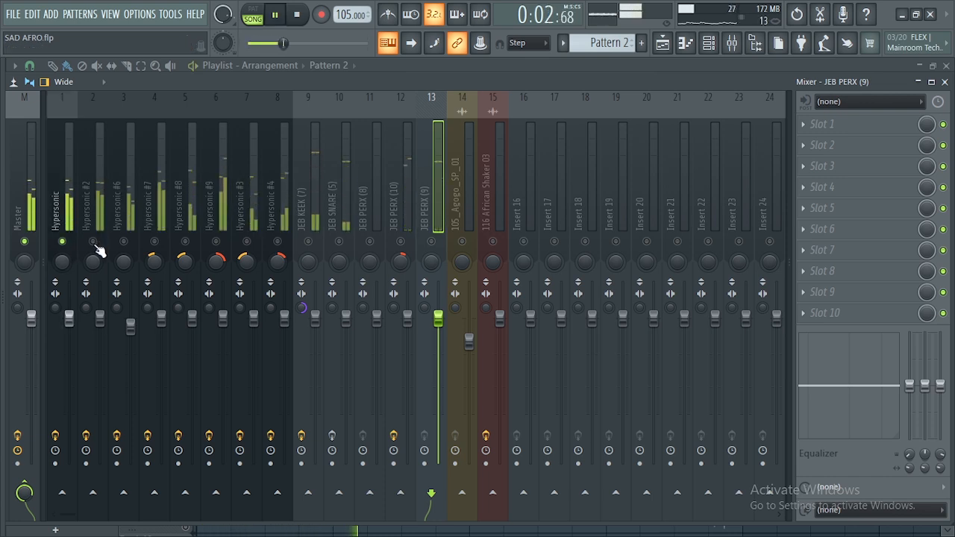
{"action": "left_click", "coordinate": [93, 242]}
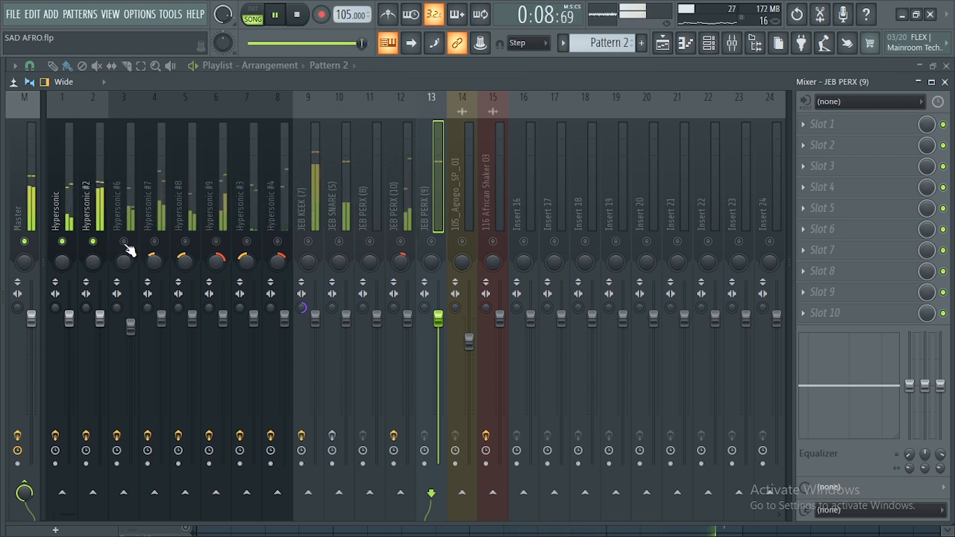
{"action": "left_click", "coordinate": [124, 244]}
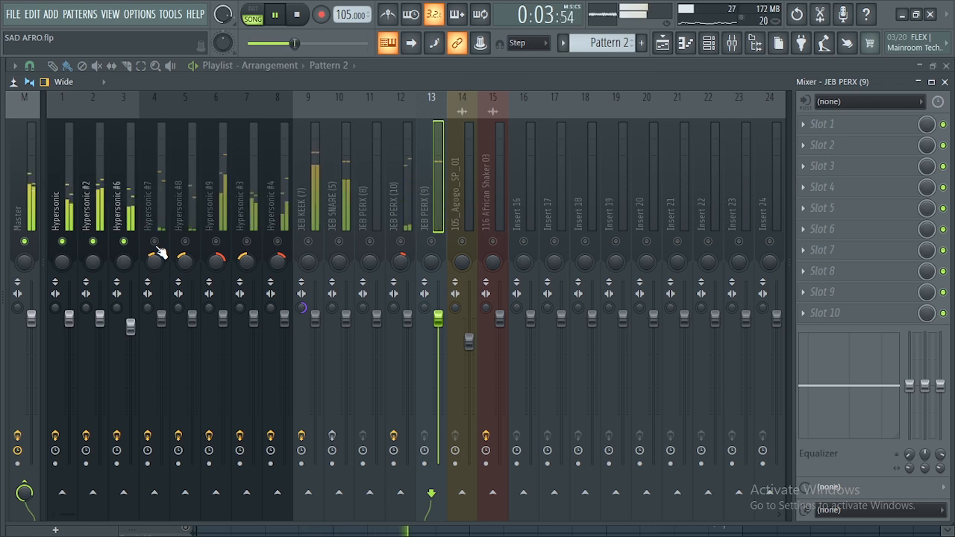
{"action": "left_click", "coordinate": [156, 244]}
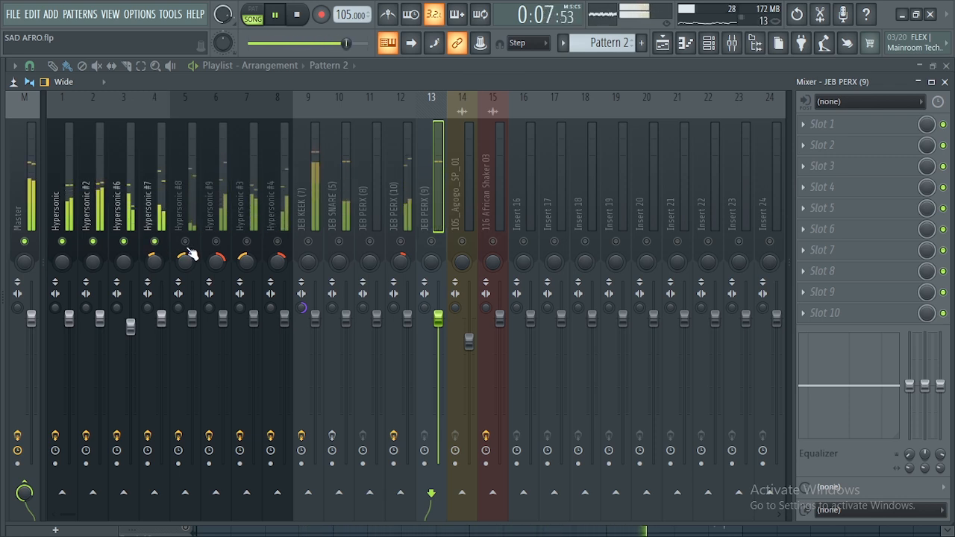
{"action": "left_click", "coordinate": [185, 243]}
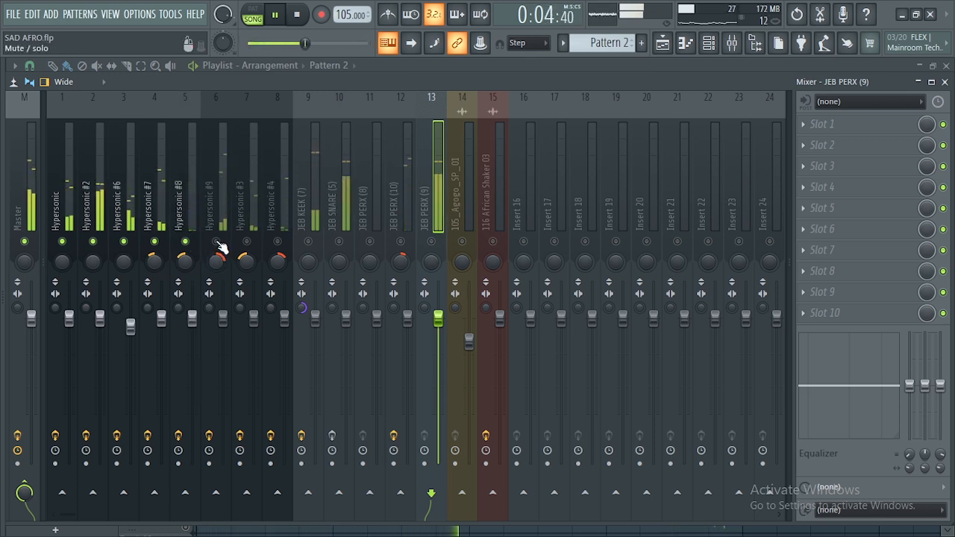
{"action": "left_click", "coordinate": [217, 243]}
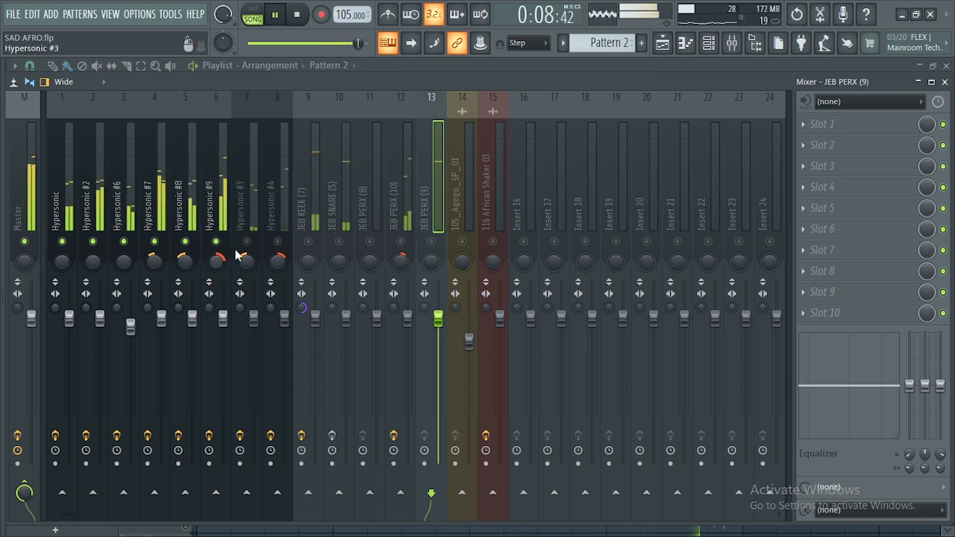
{"action": "left_click", "coordinate": [247, 242]}
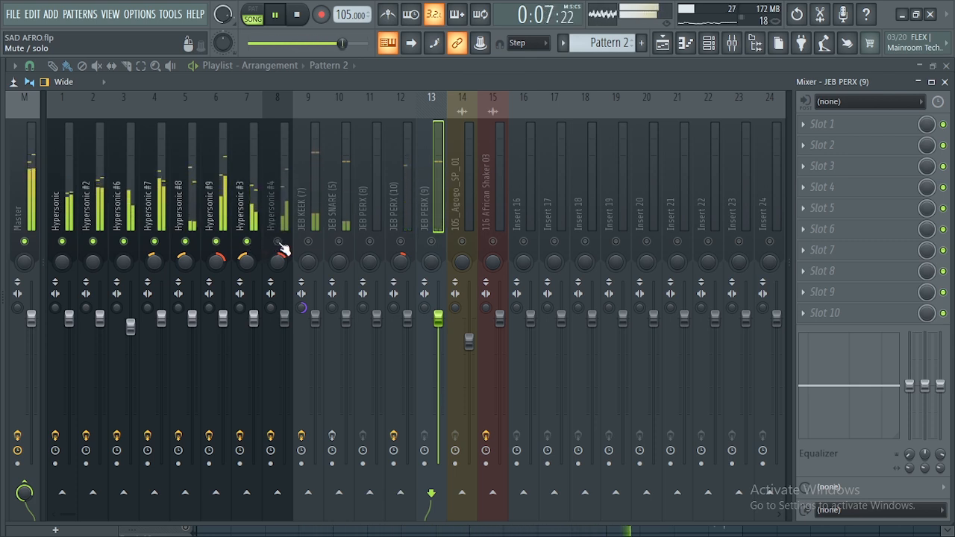
{"action": "left_click", "coordinate": [278, 243]}
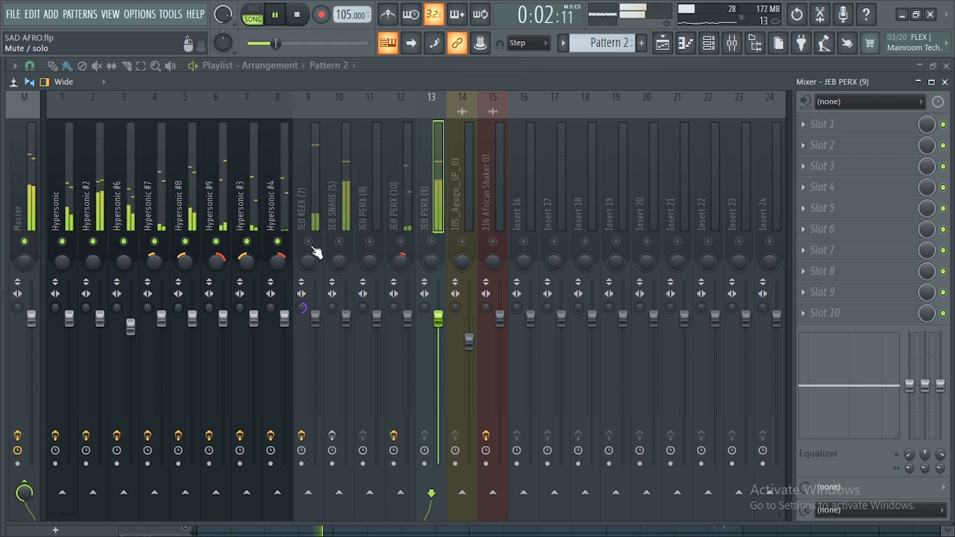
- Add JEB KEEK (7), JEB SNARE (5), JEB PERX (10) and JEB PERX (9) to the playing mix one by one, and stop playback
{"action": "left_click", "coordinate": [309, 243]}
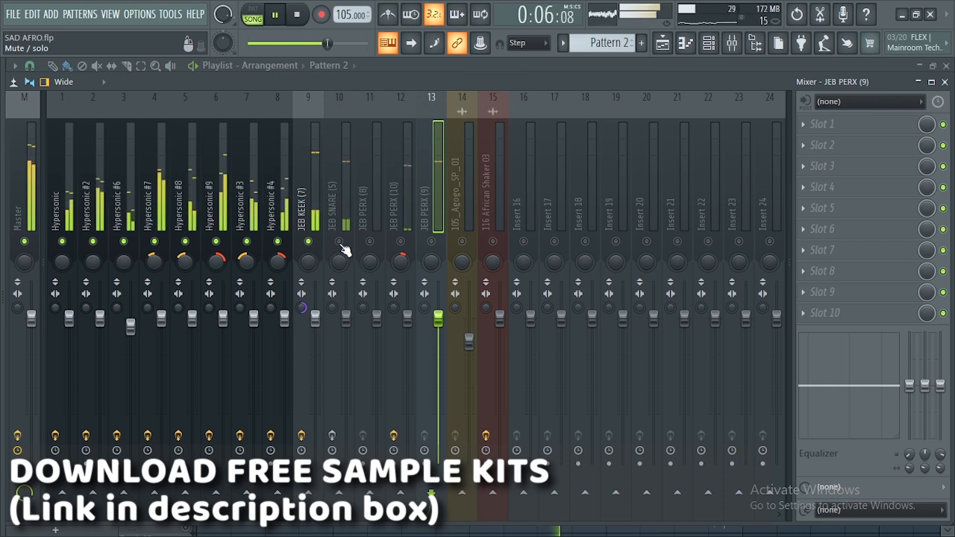
{"action": "left_click", "coordinate": [340, 243]}
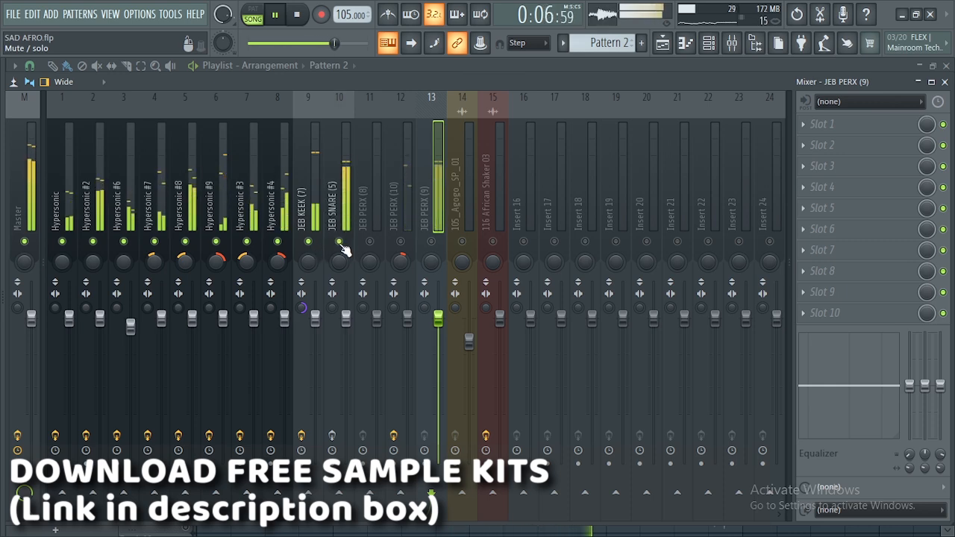
{"action": "left_click", "coordinate": [401, 241]}
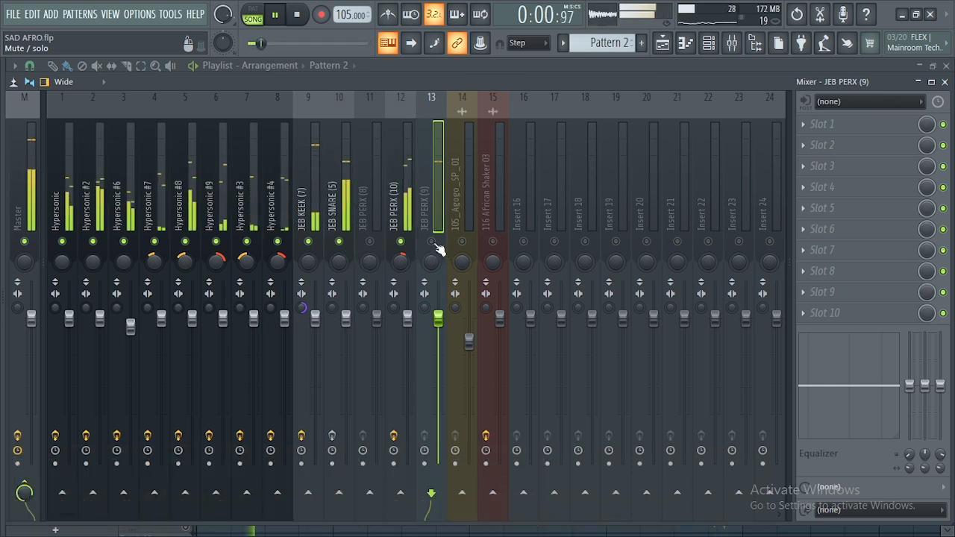
{"action": "left_click", "coordinate": [431, 243]}
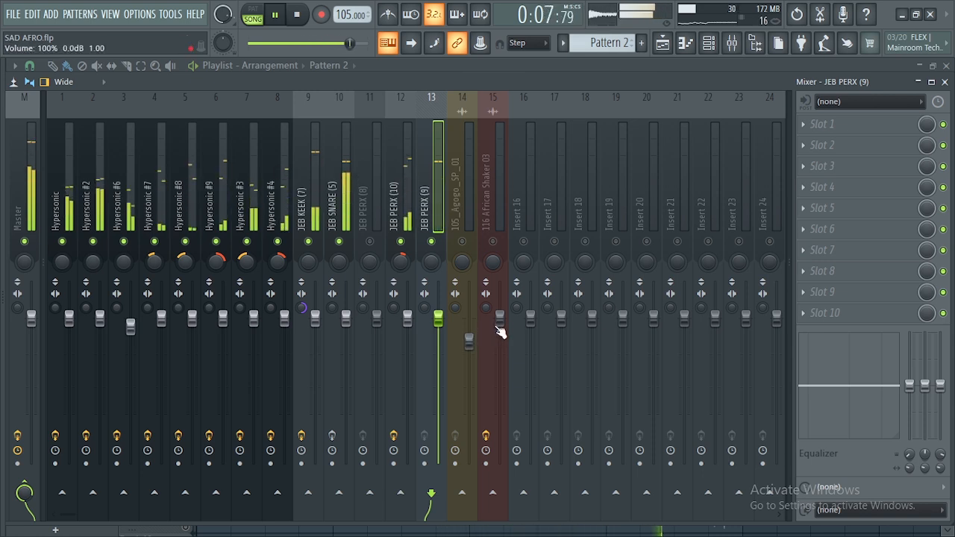
{"action": "key", "text": "space"}
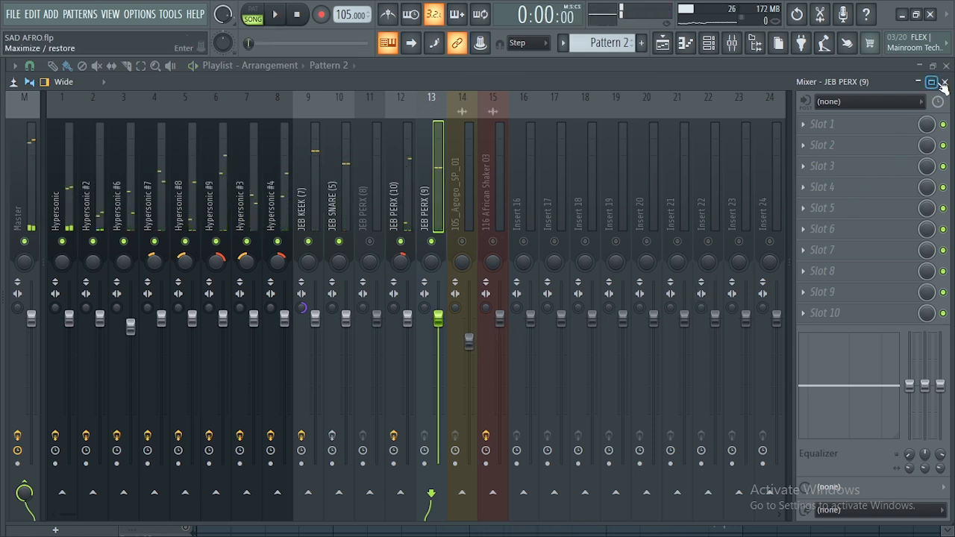
- Close the mixer, reveal the browser and expand the nested GOD'S EYE - ShakerLupes folders in WORKFLOW PACKS
{"action": "left_click", "coordinate": [944, 82]}
{"action": "left_click", "coordinate": [840, 196]}
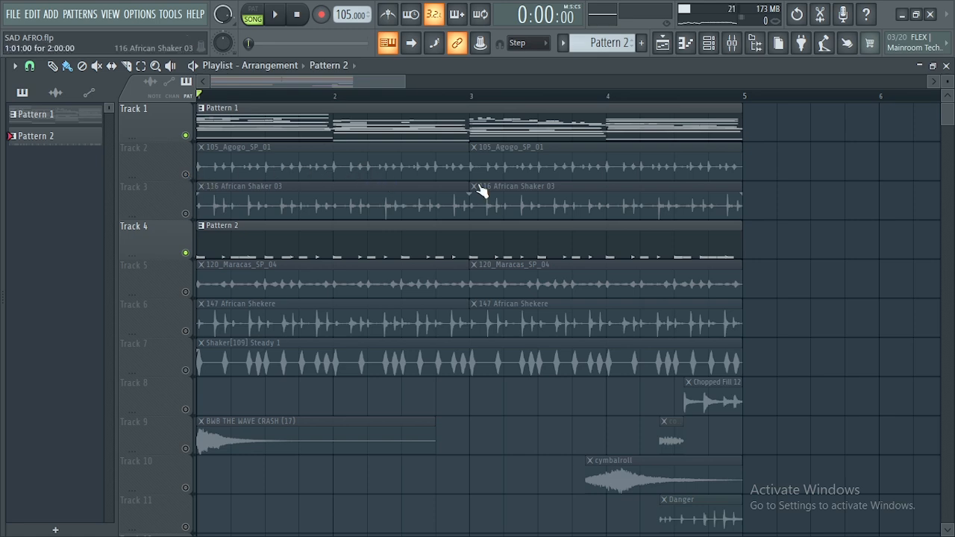
{"action": "left_click_drag", "start_coordinate": [3, 297], "coordinate": [145, 310]}
{"action": "scroll", "coordinate": [96, 343], "scroll_direction": "up", "scroll_amount": 10}
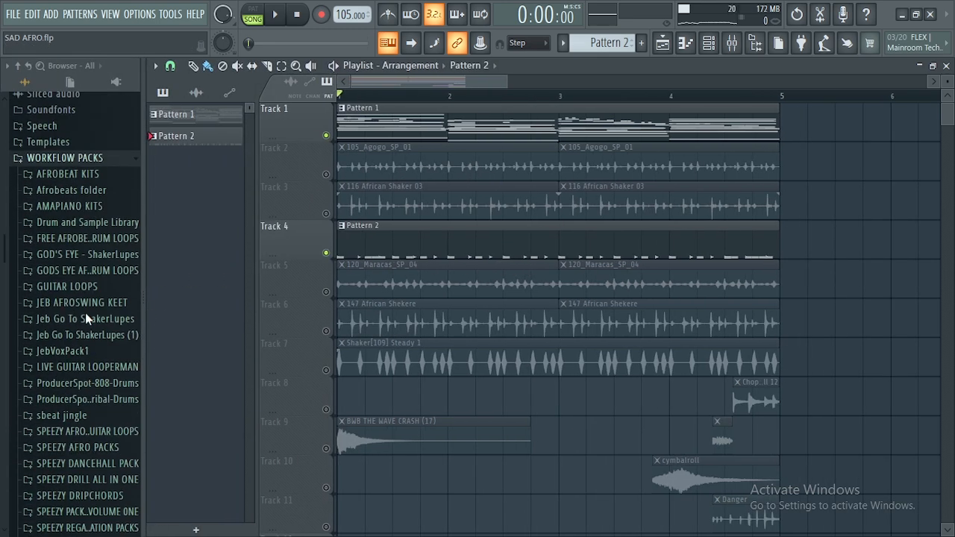
{"action": "left_click", "coordinate": [88, 266]}
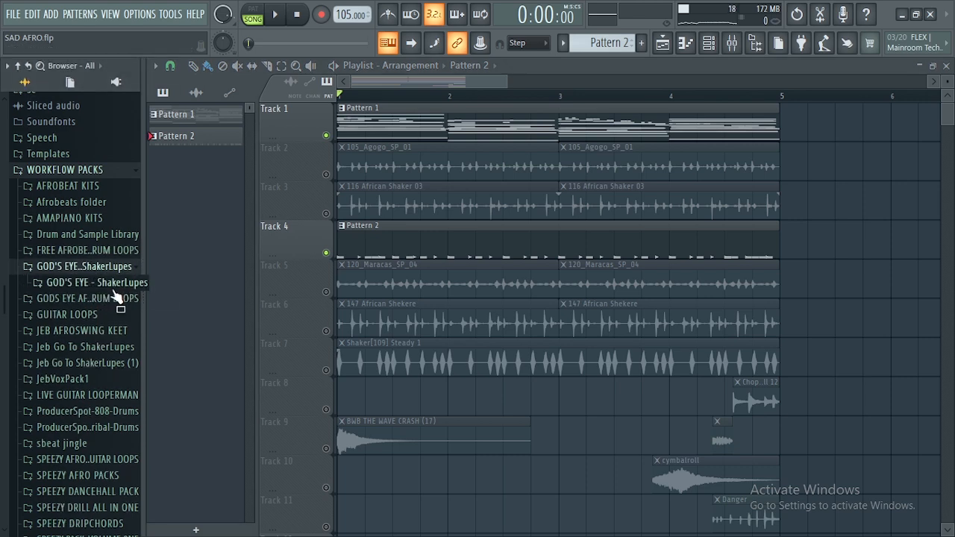
{"action": "left_click", "coordinate": [108, 284]}
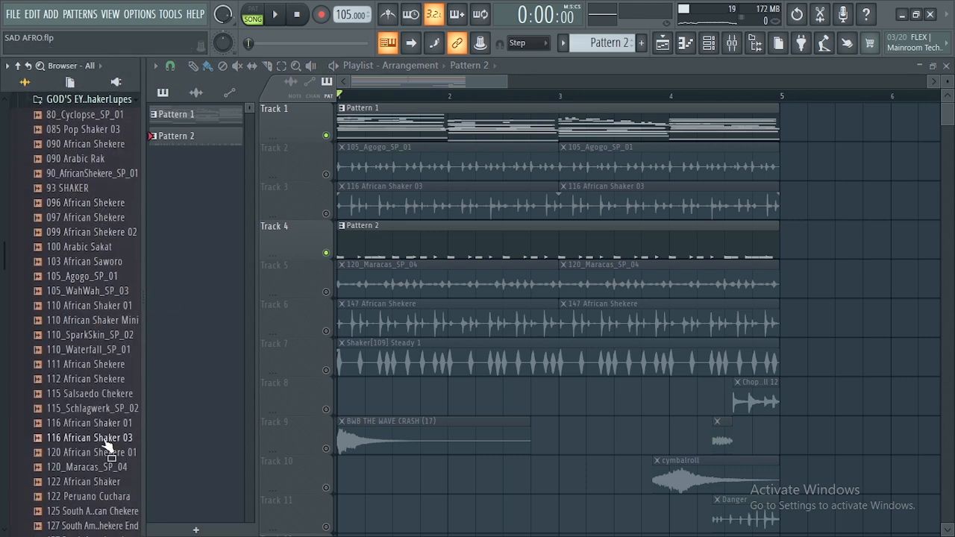
- Look through the shaker and percussion loops in the GOD'S EYE - ShakerLupes folder, and hide the browser
{"action": "scroll", "coordinate": [93, 373], "scroll_direction": "down", "scroll_amount": 6}
{"action": "scroll", "coordinate": [79, 290], "scroll_direction": "up", "scroll_amount": 8}
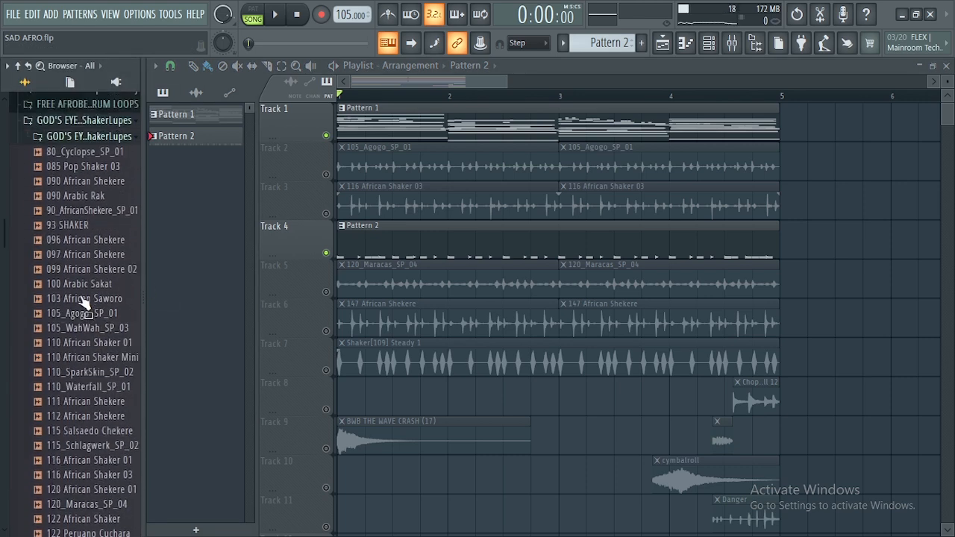
{"action": "scroll", "coordinate": [82, 314], "scroll_direction": "down", "scroll_amount": 10}
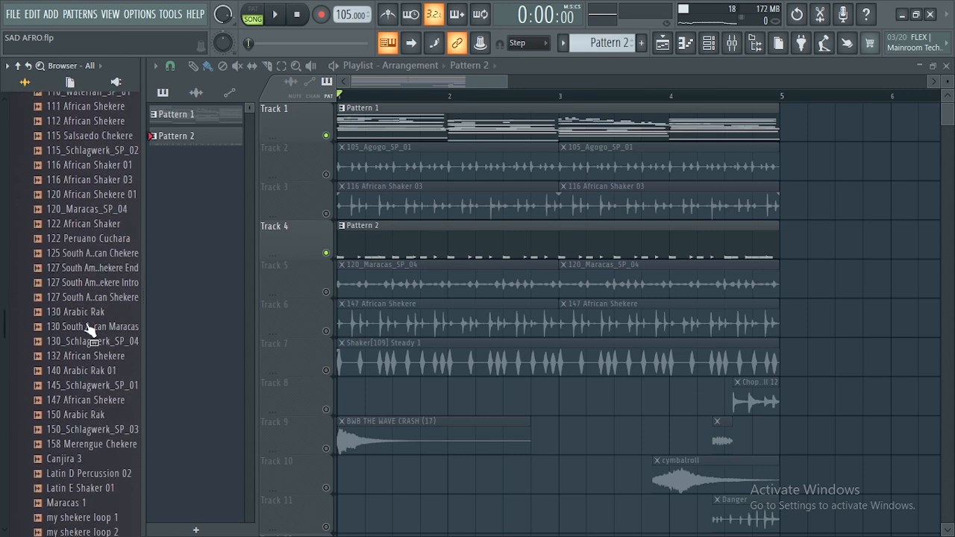
{"action": "scroll", "coordinate": [85, 321], "scroll_direction": "down", "scroll_amount": 2}
{"action": "scroll", "coordinate": [85, 337], "scroll_direction": "up", "scroll_amount": 6}
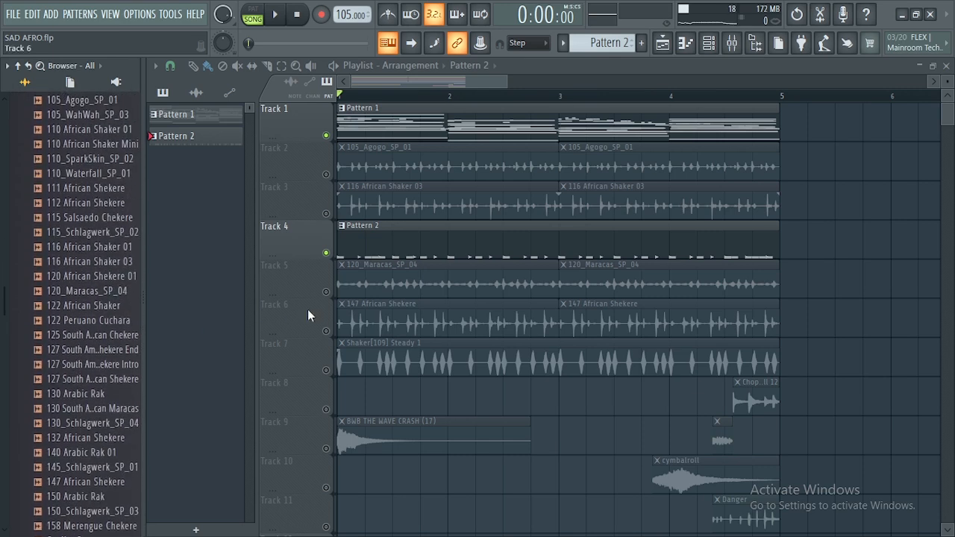
{"action": "left_click_drag", "start_coordinate": [145, 311], "coordinate": [4, 311]}
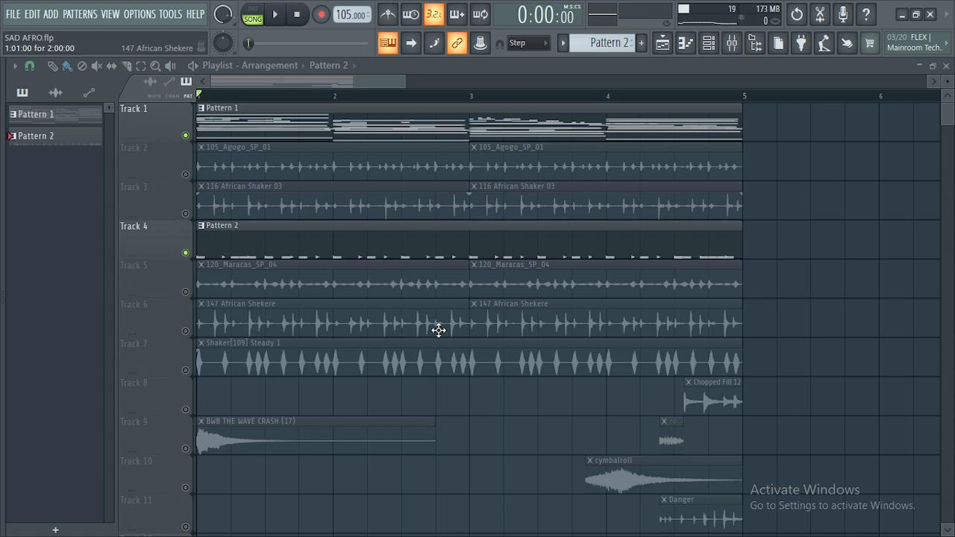
- Solo the 105_Agogo_SP_01 playlist track, audition it with the mixer open, select its mixer track to check the effect slots, and return to the playlist
{"action": "right_click", "coordinate": [186, 176]}
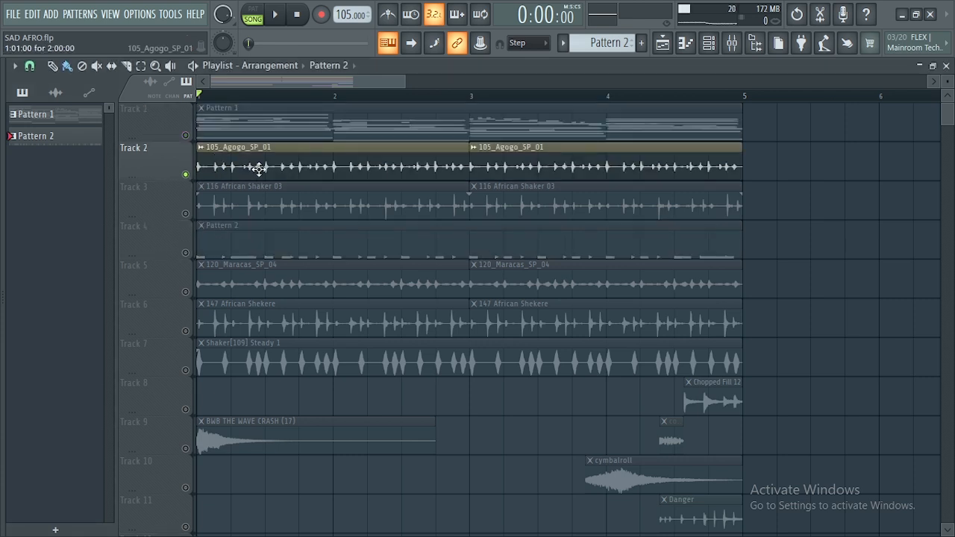
{"action": "key", "text": "F9"}
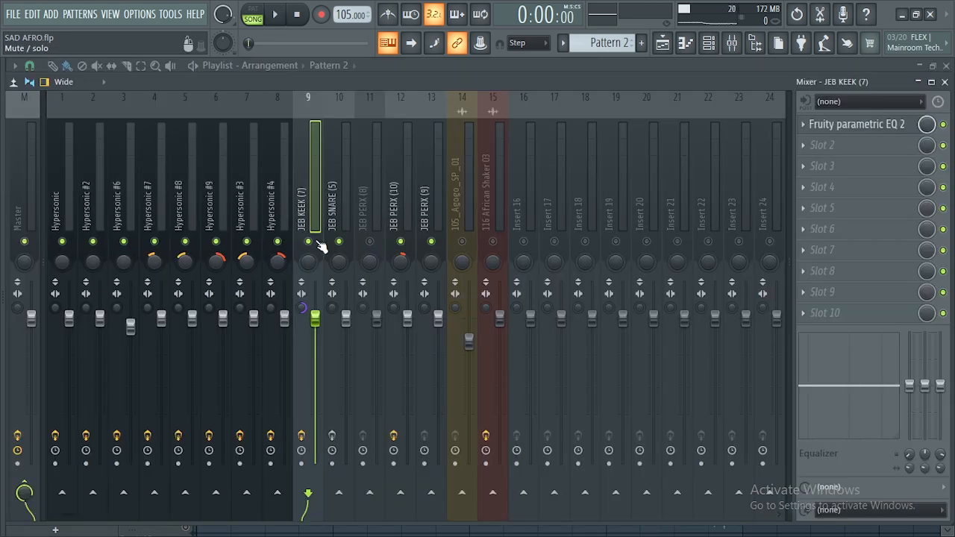
{"action": "key", "text": "space"}
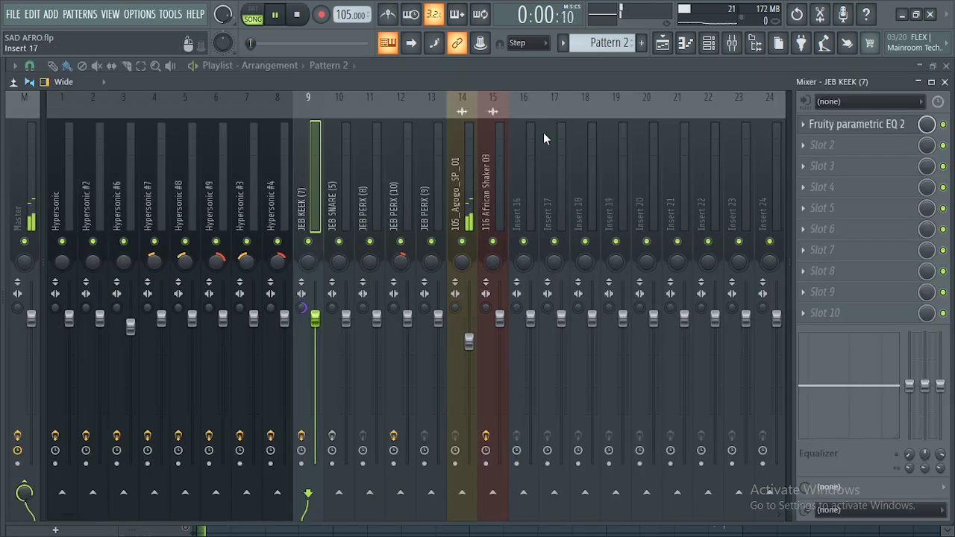
{"action": "left_click", "coordinate": [663, 43]}
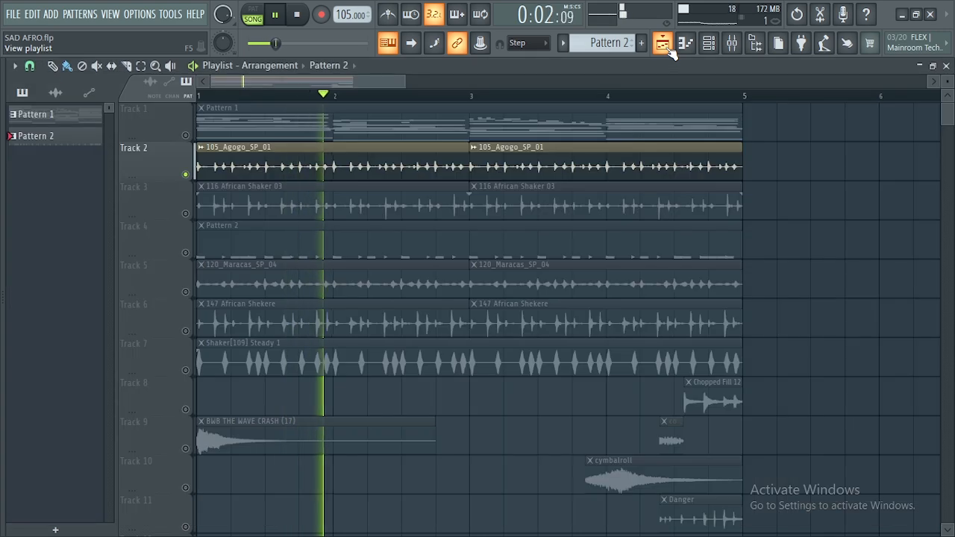
{"action": "key", "text": "space"}
{"action": "left_click", "coordinate": [663, 45]}
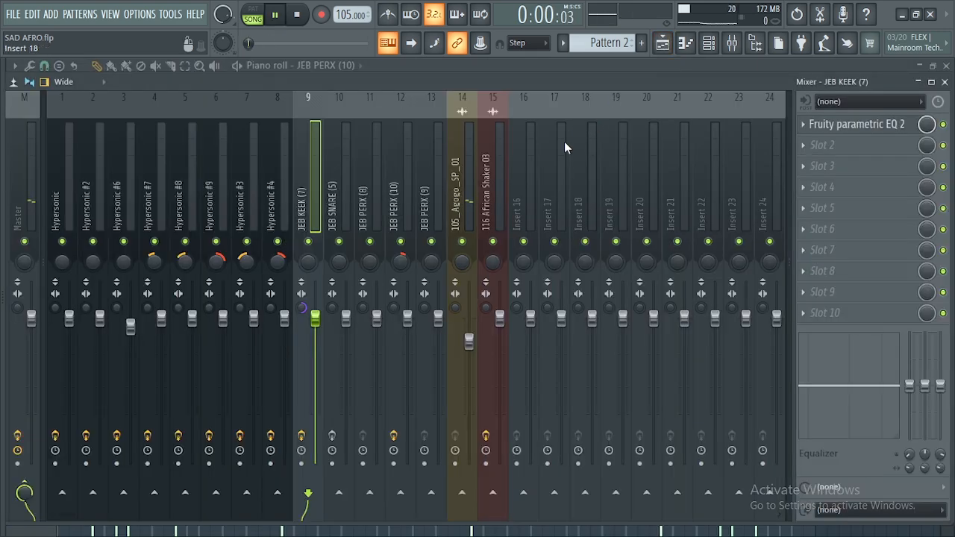
{"action": "left_click", "coordinate": [464, 216]}
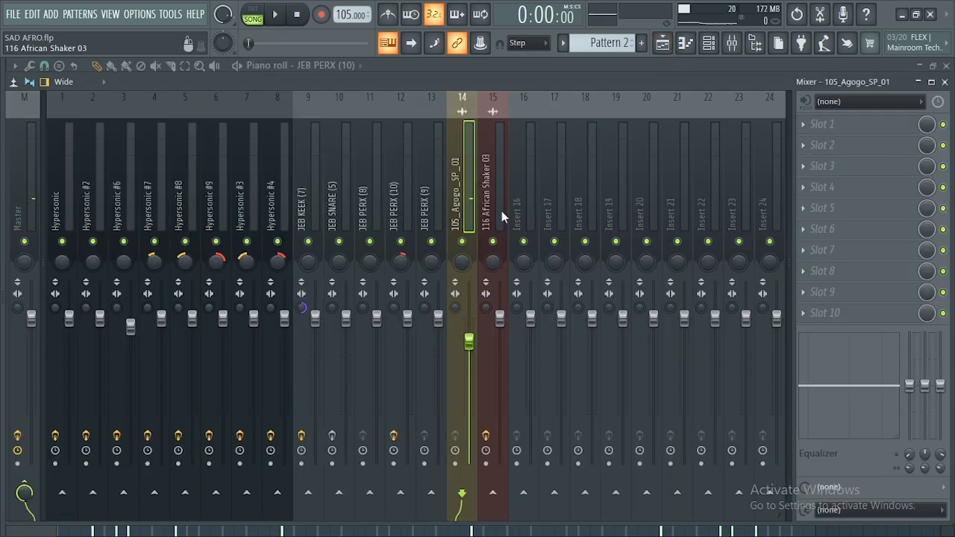
{"action": "left_click", "coordinate": [663, 43]}
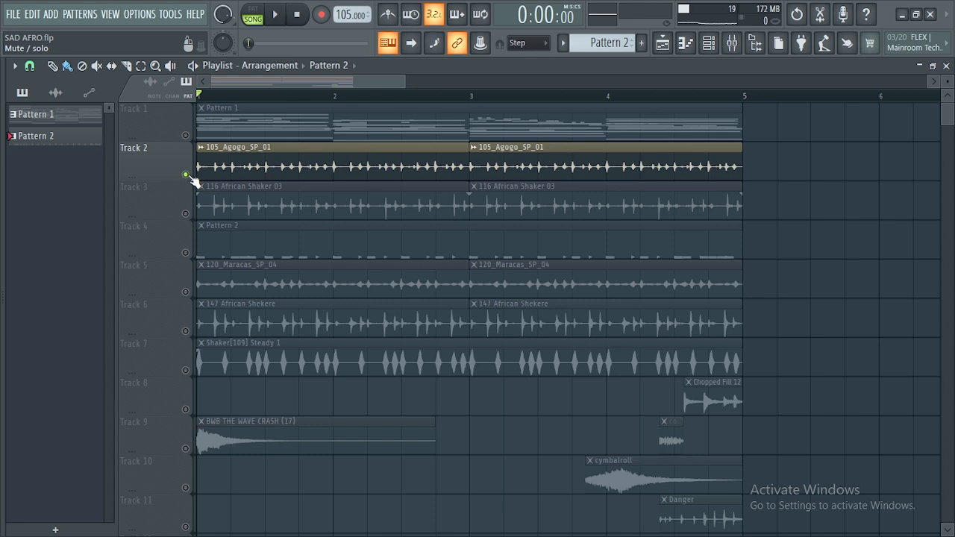
- Play the 105_Agogo_SP_01 loop alone, and play it again with the Pattern 1 and Pattern 2 tracks unmuted
{"action": "key", "text": "space"}
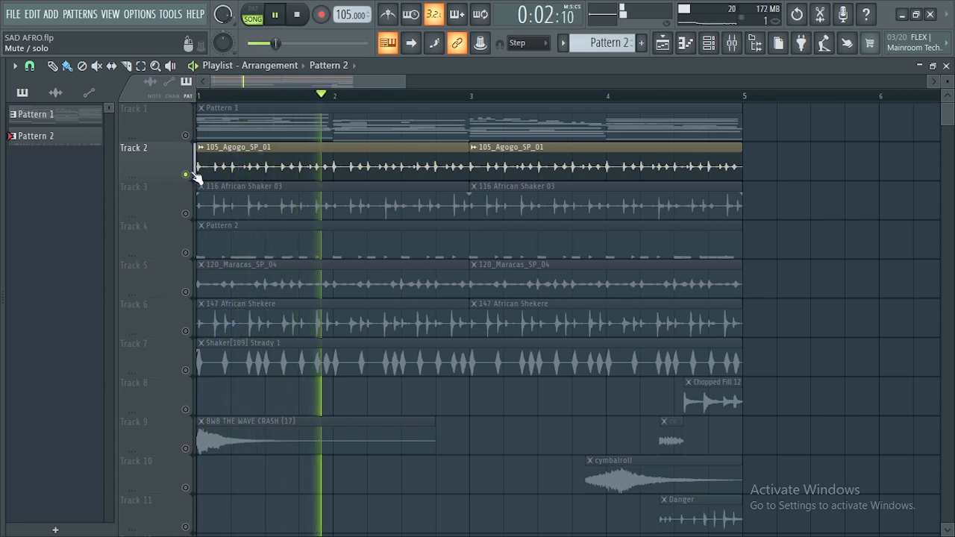
{"action": "key", "text": "space"}
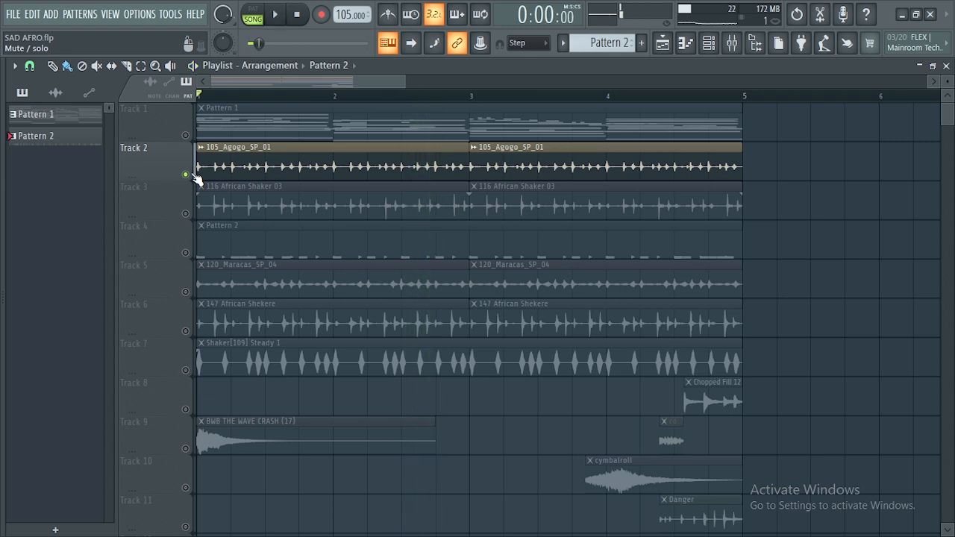
{"action": "left_click", "coordinate": [187, 136]}
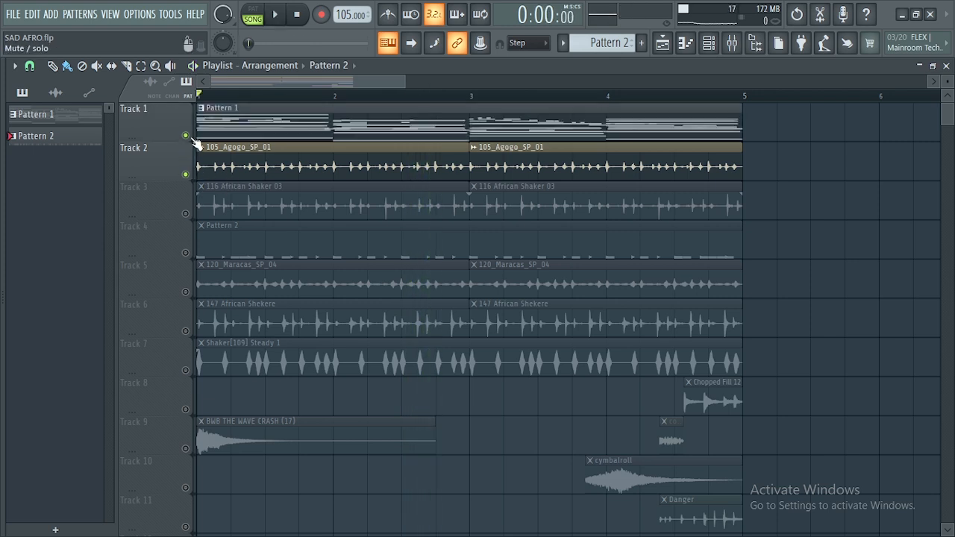
{"action": "left_click", "coordinate": [185, 253]}
{"action": "key", "text": "space"}
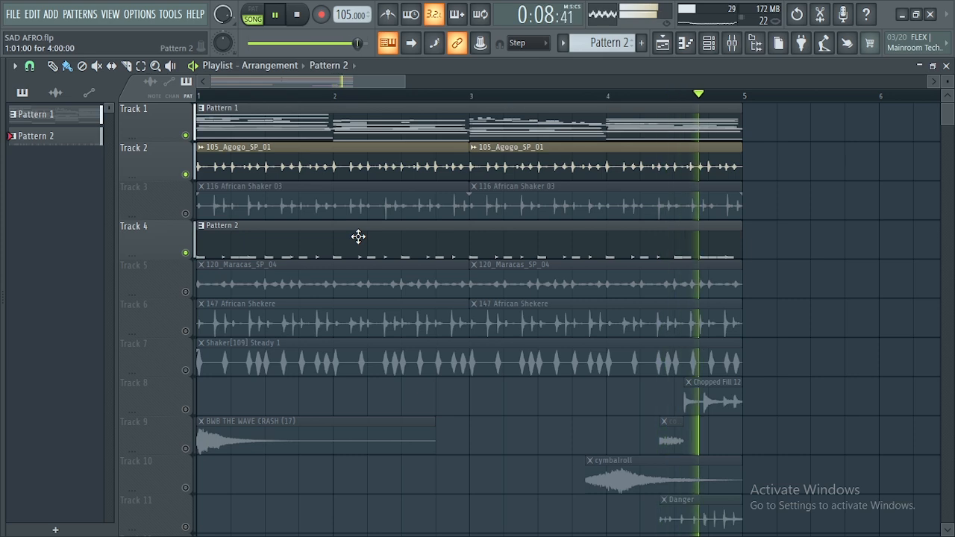
{"action": "key", "text": "space"}
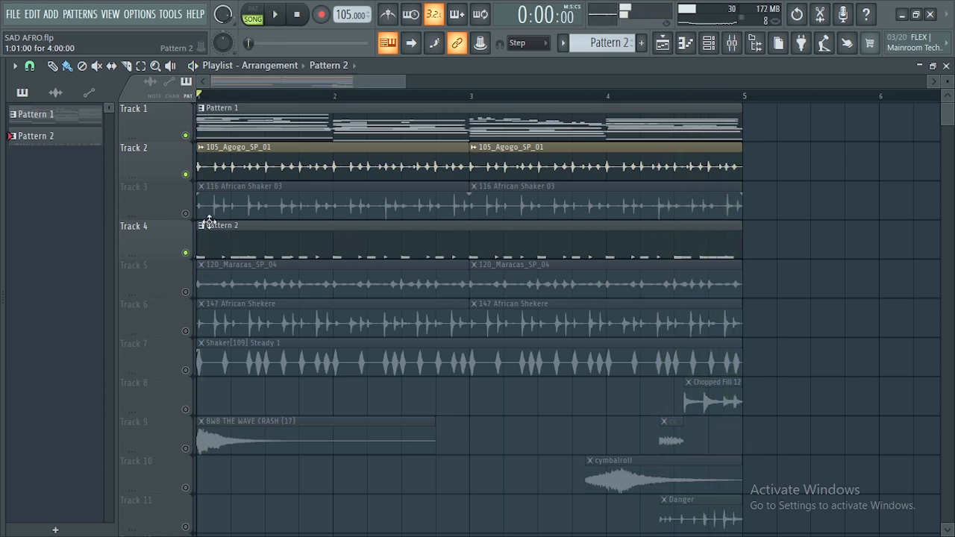
- Solo the 116 African Shaker 03 loop on track 3 and audition it alone
{"action": "right_click", "coordinate": [185, 215]}
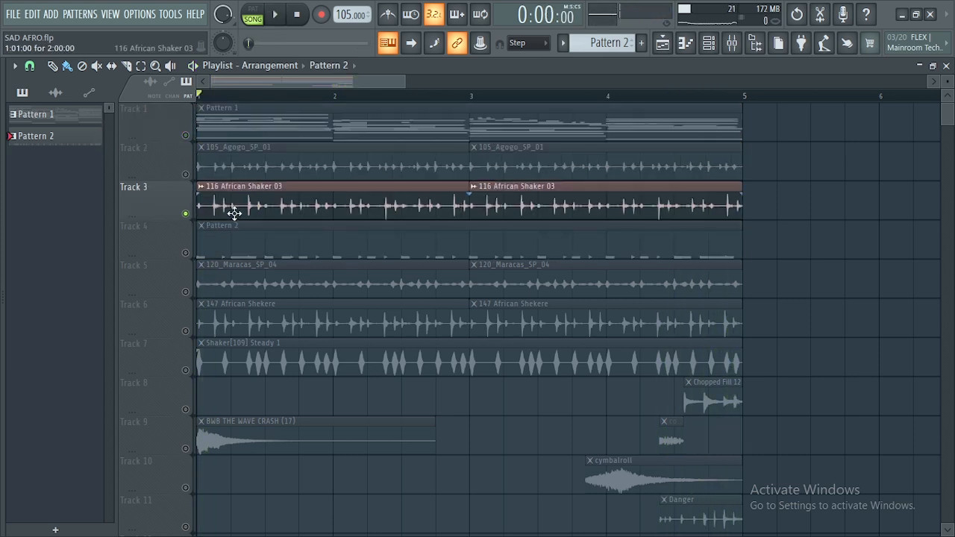
{"action": "key", "text": "space"}
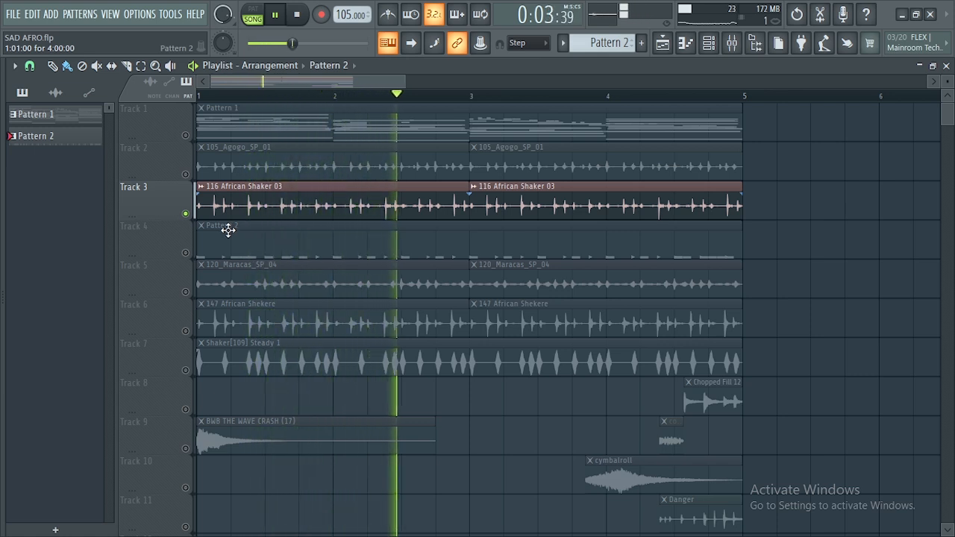
{"action": "key", "text": "space"}
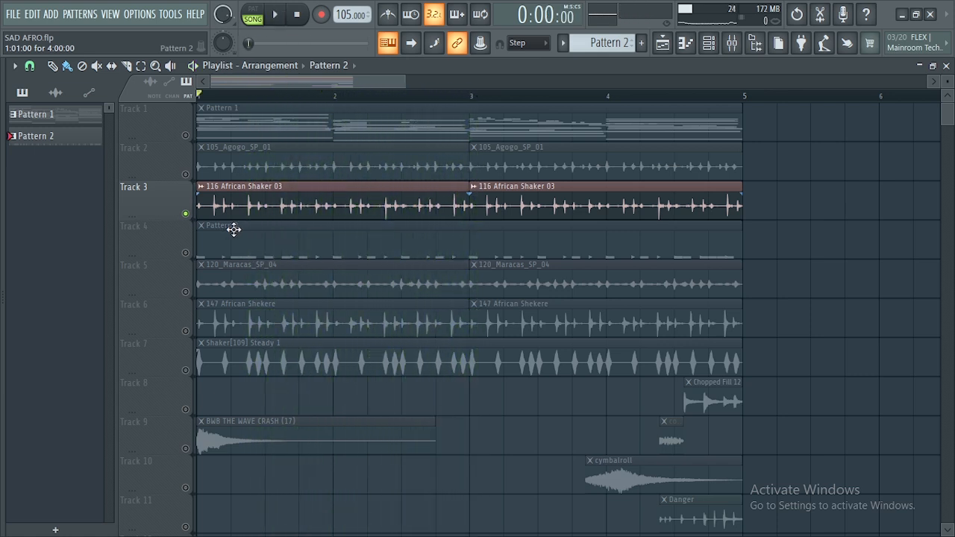
- Unmute the Pattern 1, 105_Agogo_SP_01 and Pattern 2 tracks and play them together with 116 African Shaker 03
{"action": "left_click", "coordinate": [186, 135]}
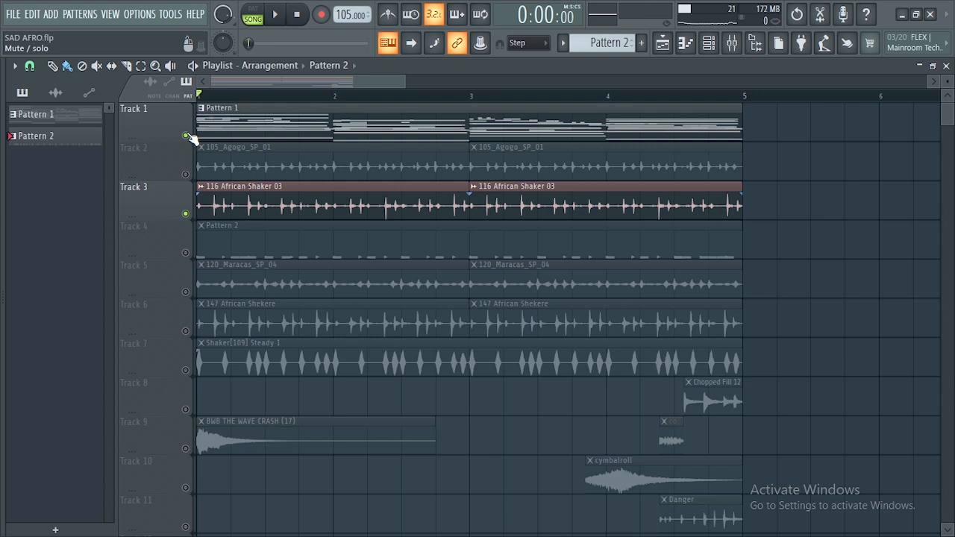
{"action": "left_click", "coordinate": [185, 175]}
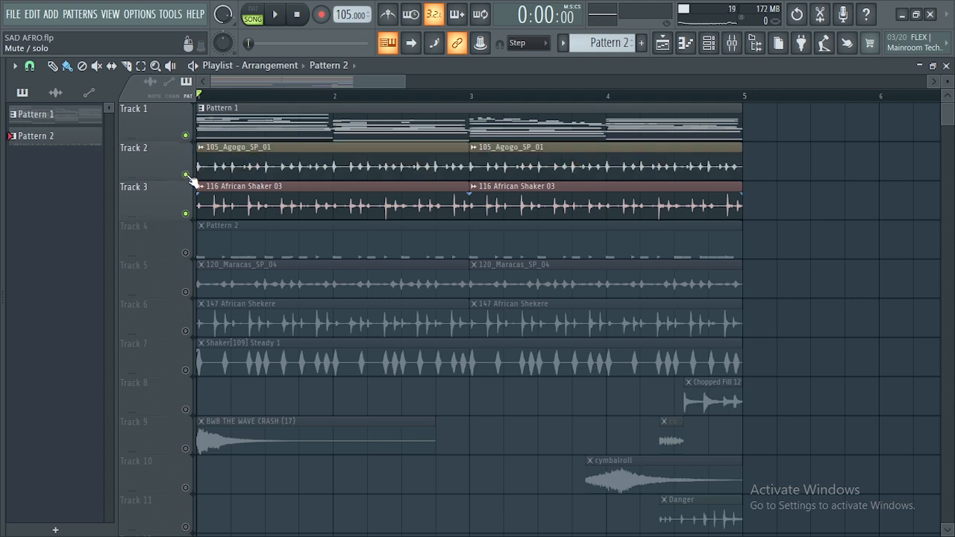
{"action": "left_click", "coordinate": [185, 253]}
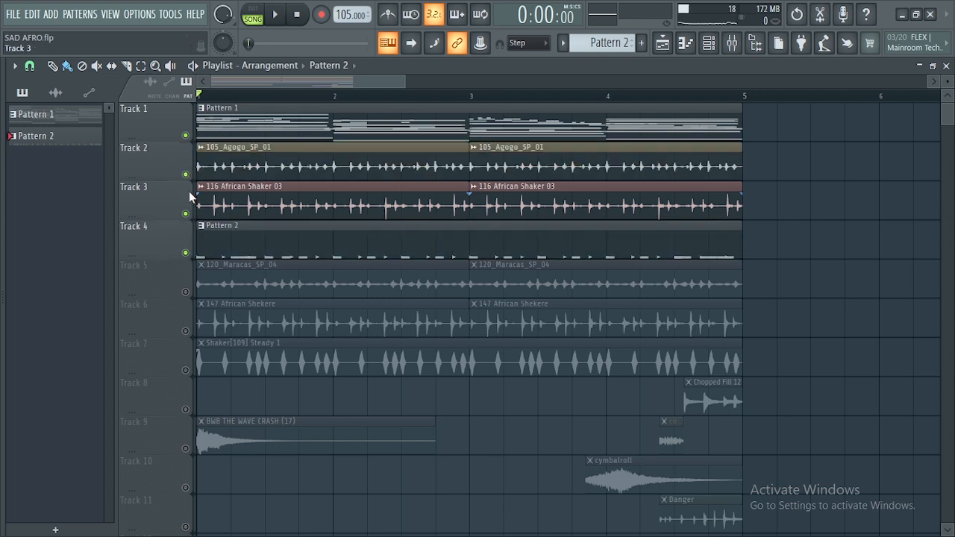
{"action": "key", "text": "space"}
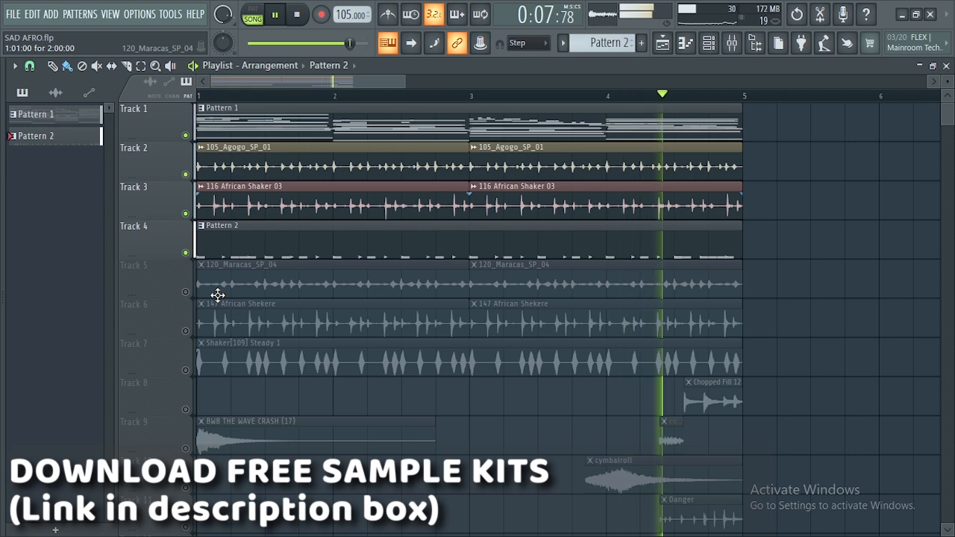
{"action": "key", "text": "space"}
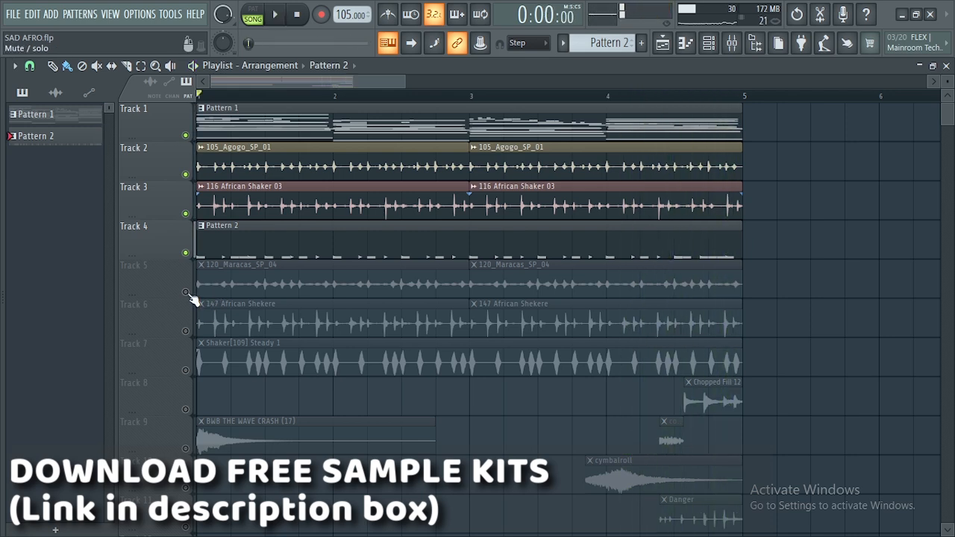
- Solo the 120_Maracas_SP_04 loop on track 5 and audition it alone
{"action": "right_click", "coordinate": [187, 292]}
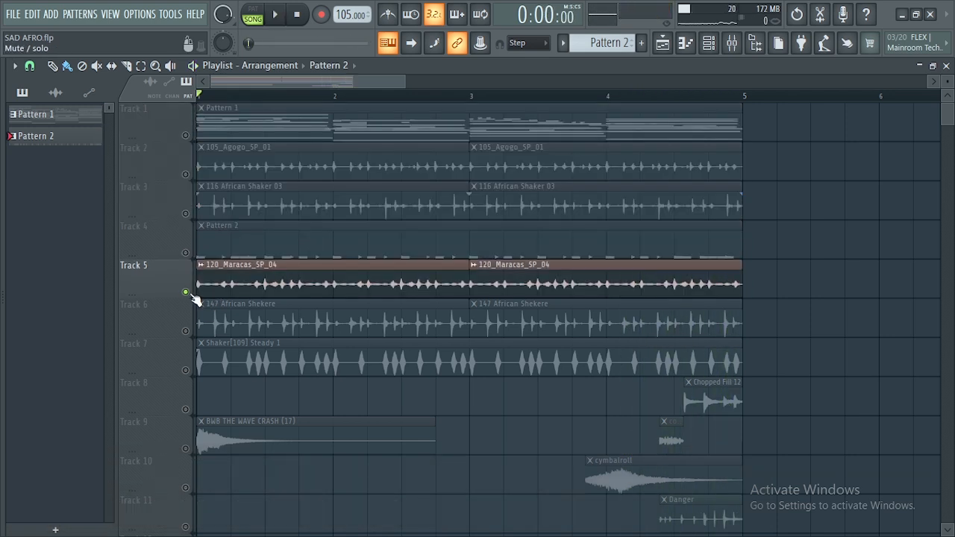
{"action": "key", "text": "space"}
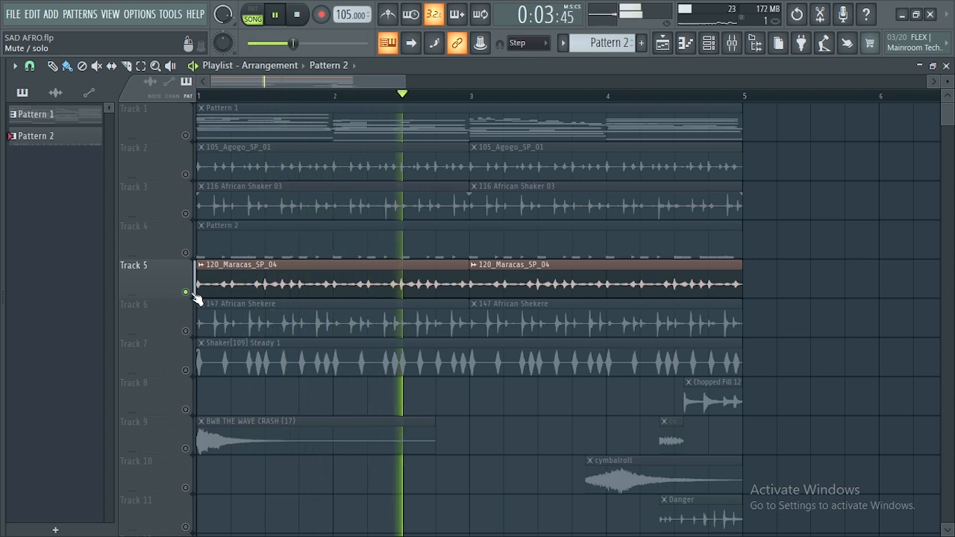
{"action": "key", "text": "space"}
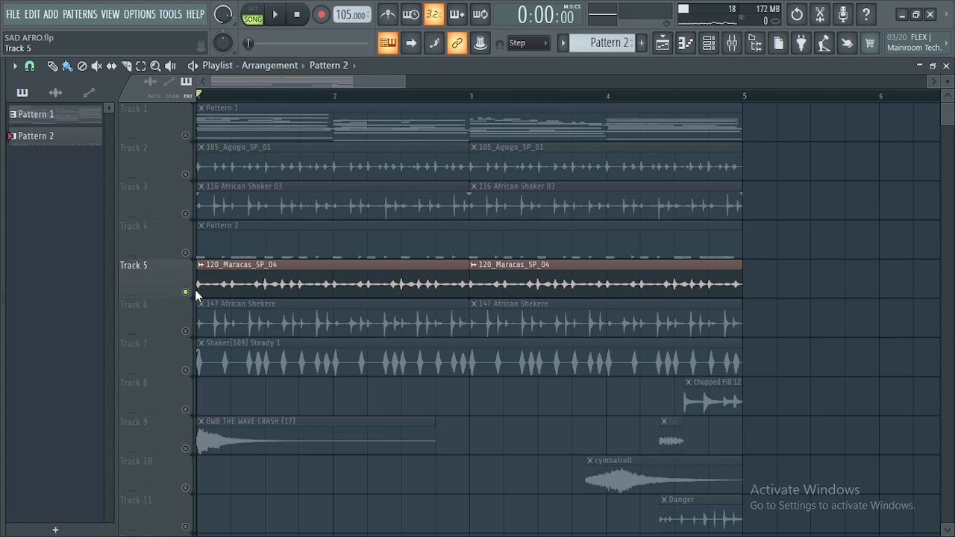
- Unmute tracks 1 to 4, play them with the maracas loop, and add 147 African Shekere to the mix before stopping playback
{"action": "left_click", "coordinate": [186, 135]}
{"action": "left_click", "coordinate": [186, 174]}
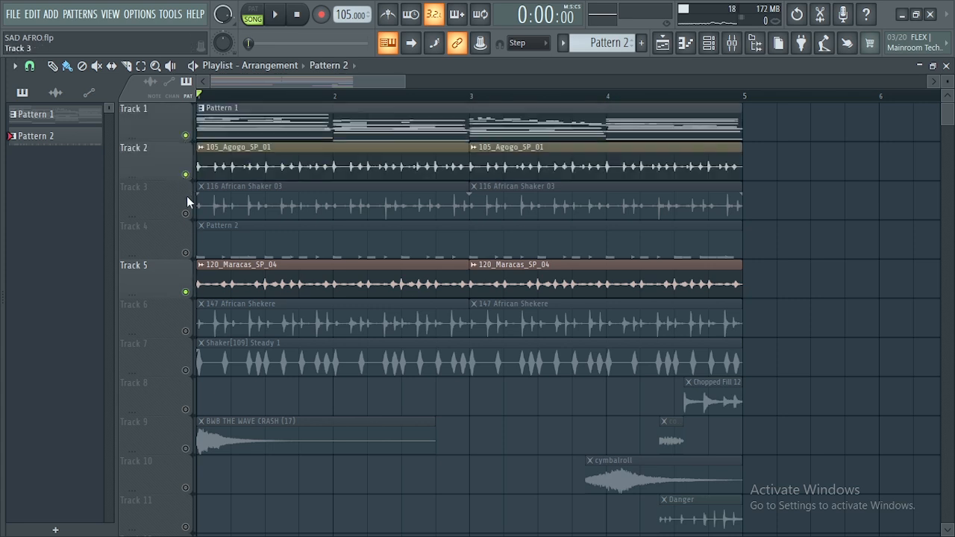
{"action": "left_click", "coordinate": [185, 214]}
{"action": "left_click", "coordinate": [185, 253]}
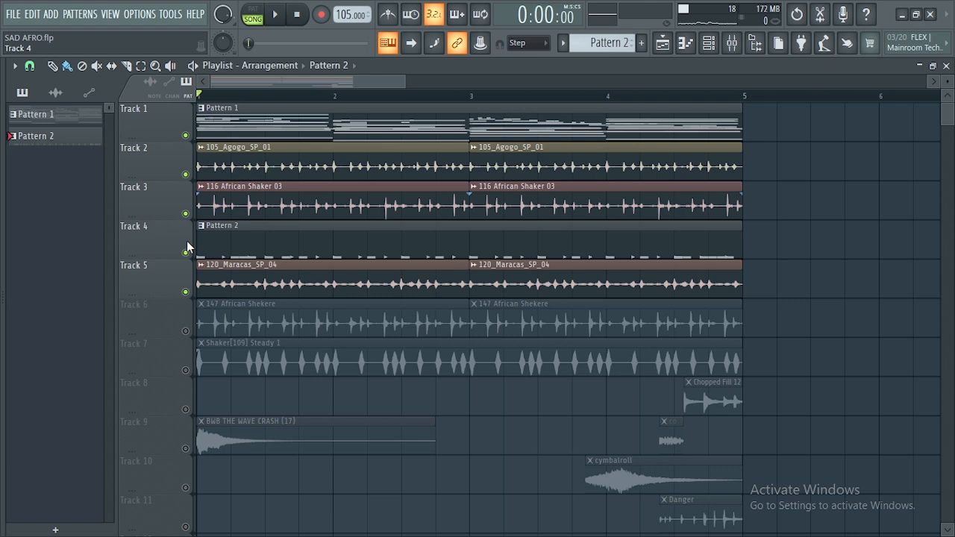
{"action": "key", "text": "space"}
{"action": "left_click", "coordinate": [185, 331]}
{"action": "key", "text": "space"}
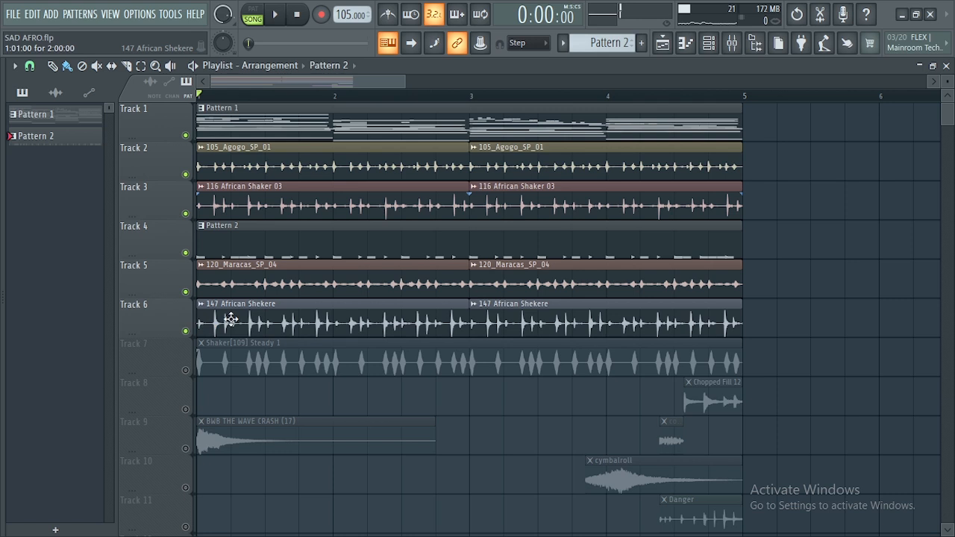
- Solo and audition the 147 African Shekere loop, and play it again together with 116 African Shaker 03
{"action": "right_click", "coordinate": [186, 331]}
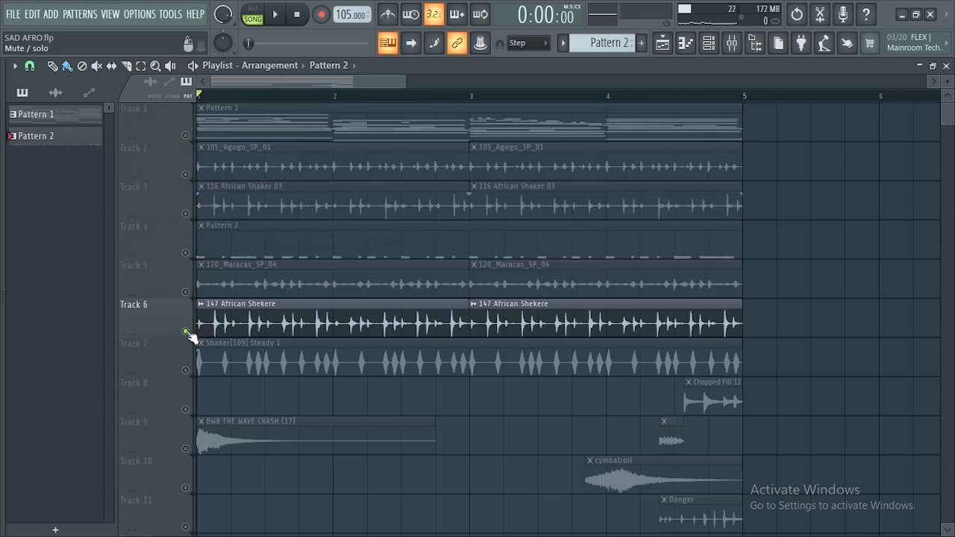
{"action": "key", "text": "space"}
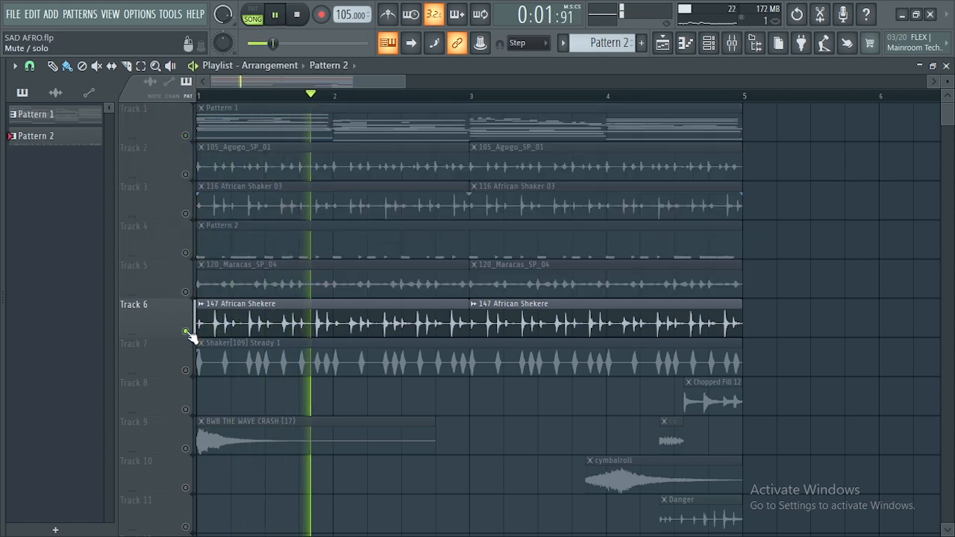
{"action": "key", "text": "space"}
{"action": "left_click", "coordinate": [186, 214]}
{"action": "key", "text": "space"}
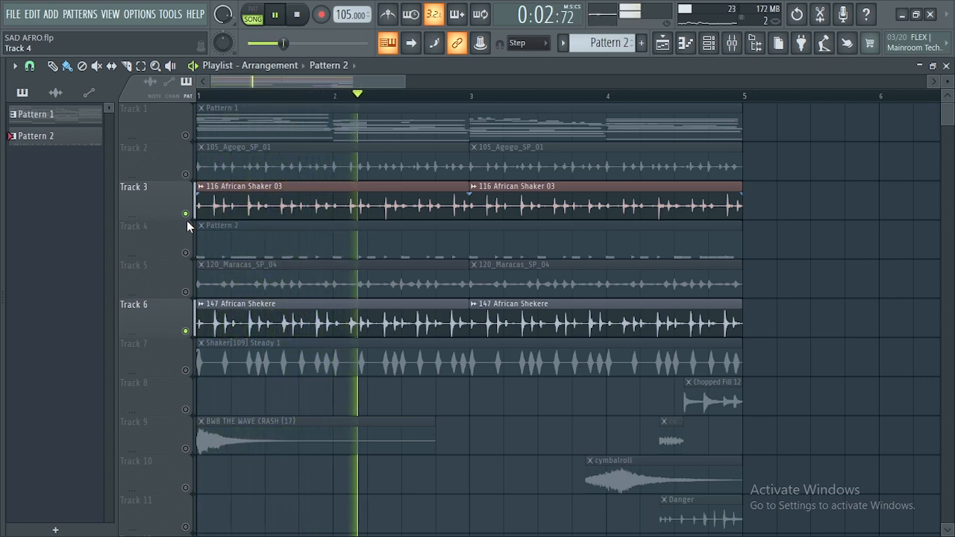
{"action": "key", "text": "space"}
- Unmute the 105_Agogo_SP_01, Pattern 1 and 120_Maracas_SP_04 tracks alongside the shaker and shekere loops
{"action": "left_click", "coordinate": [186, 175]}
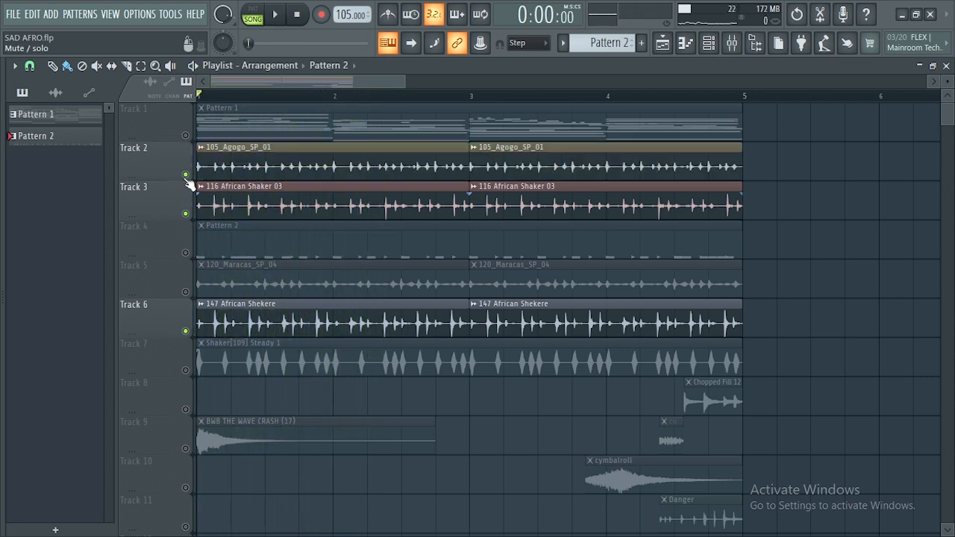
{"action": "left_click", "coordinate": [186, 136]}
{"action": "left_click", "coordinate": [186, 292]}
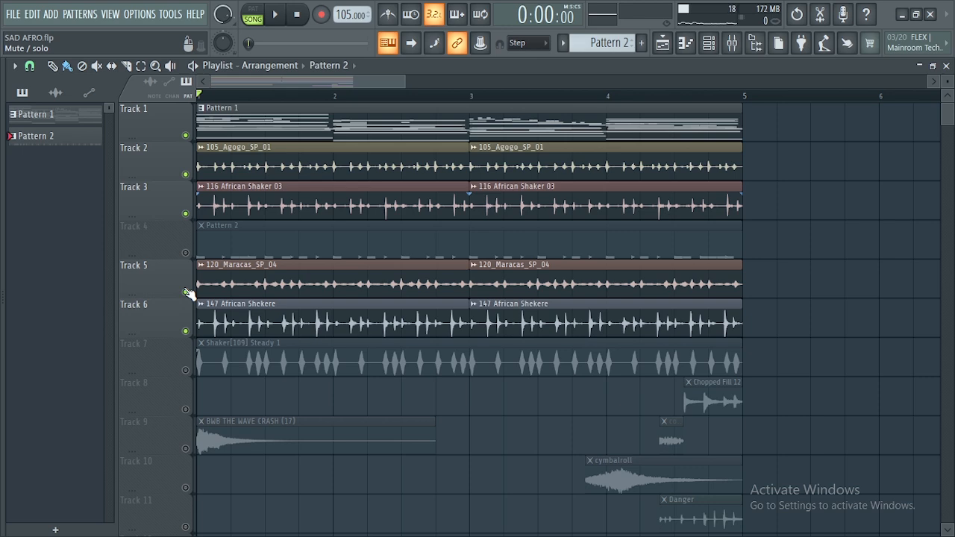
- Solo the Shaker[109] Steady 1 loop on track 7 and audition it alone
{"action": "right_click", "coordinate": [186, 371]}
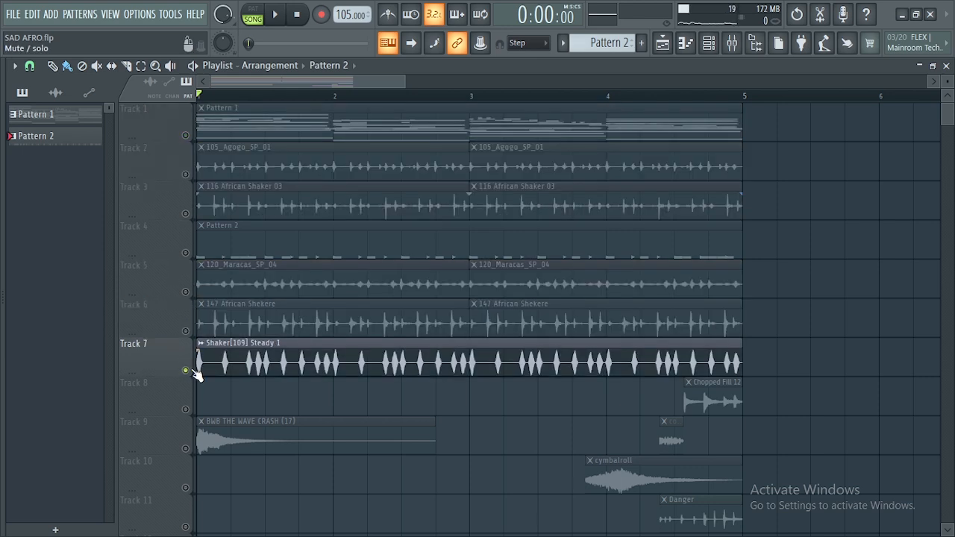
{"action": "key", "text": "space"}
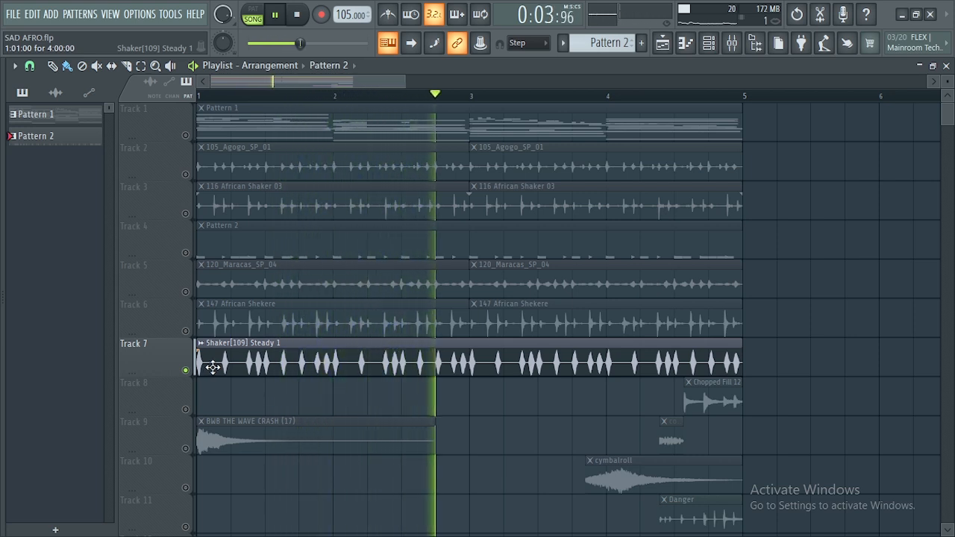
{"action": "key", "text": "space"}
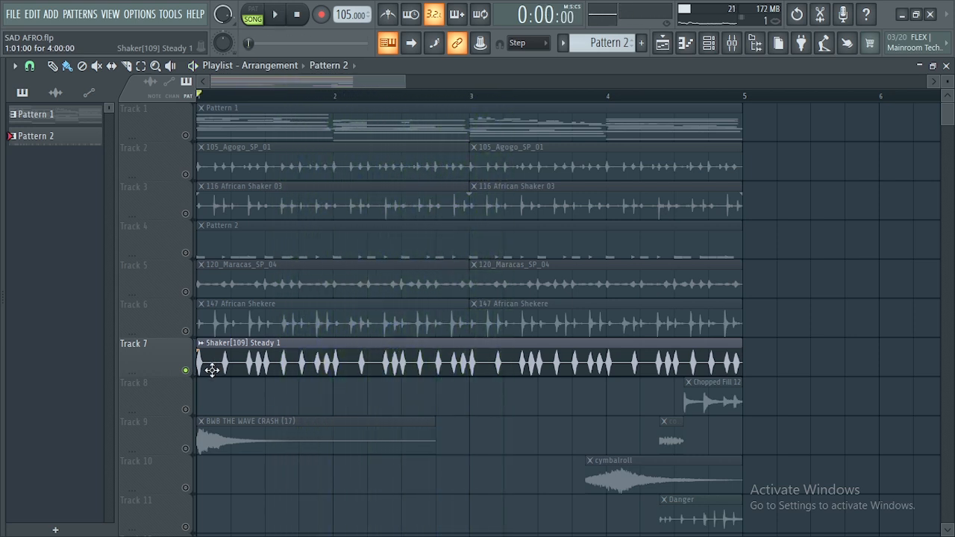
- Solo the Chopped Fill clip on track 8, and unmute the crash, cymbalroll and Danger clips on tracks 9 to 11
{"action": "scroll", "coordinate": [212, 370], "scroll_direction": "down", "scroll_amount": 2}
{"action": "right_click", "coordinate": [186, 332]}
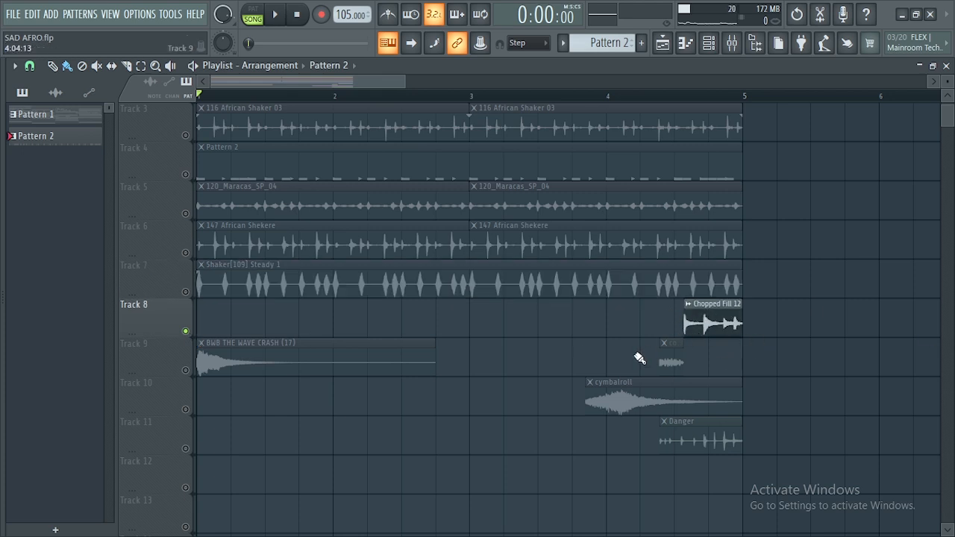
{"action": "scroll", "coordinate": [657, 328], "scroll_direction": "down", "scroll_amount": 1}
{"action": "scroll", "coordinate": [565, 346], "scroll_direction": "up", "scroll_amount": 1}
{"action": "left_click", "coordinate": [186, 370]}
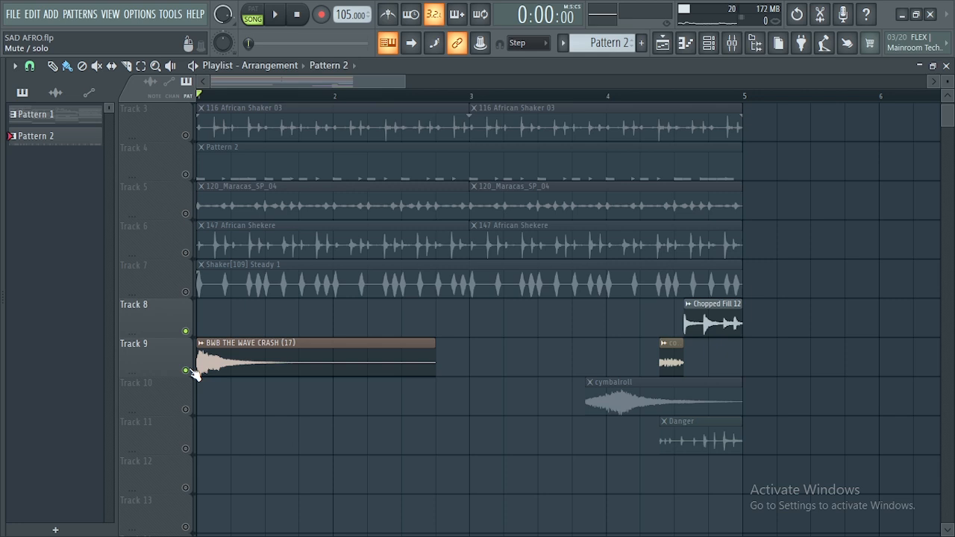
{"action": "left_click", "coordinate": [185, 409]}
{"action": "left_click", "coordinate": [186, 448]}
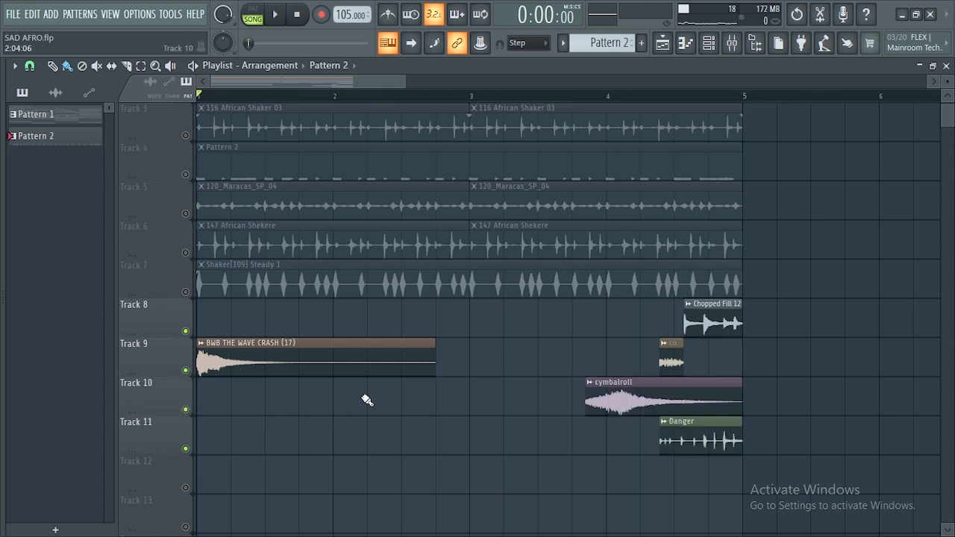
- Play the chopped fill, wave crash, cymbal roll and Danger clips together without the other tracks, and stop playback
{"action": "key", "text": "space"}
{"action": "key", "text": "space"}
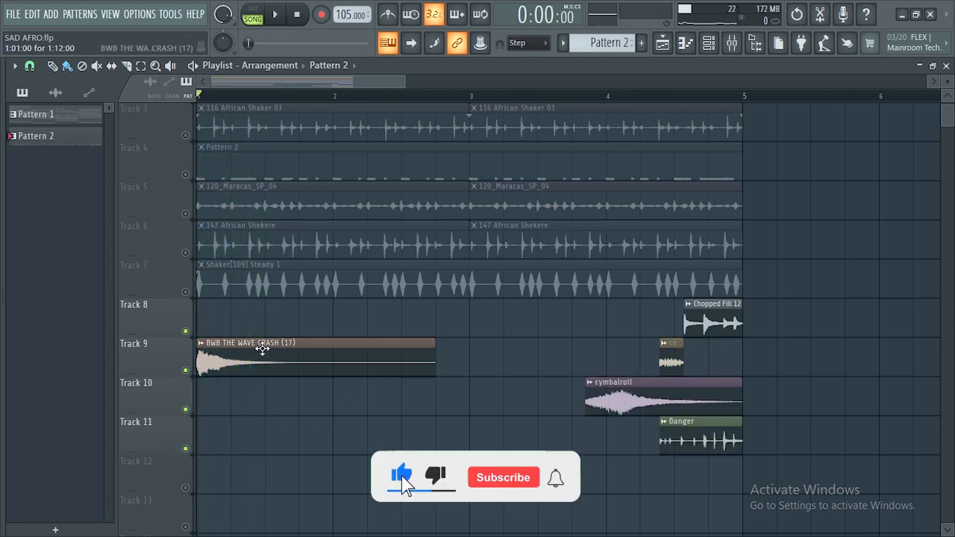
{"action": "key", "text": "space"}
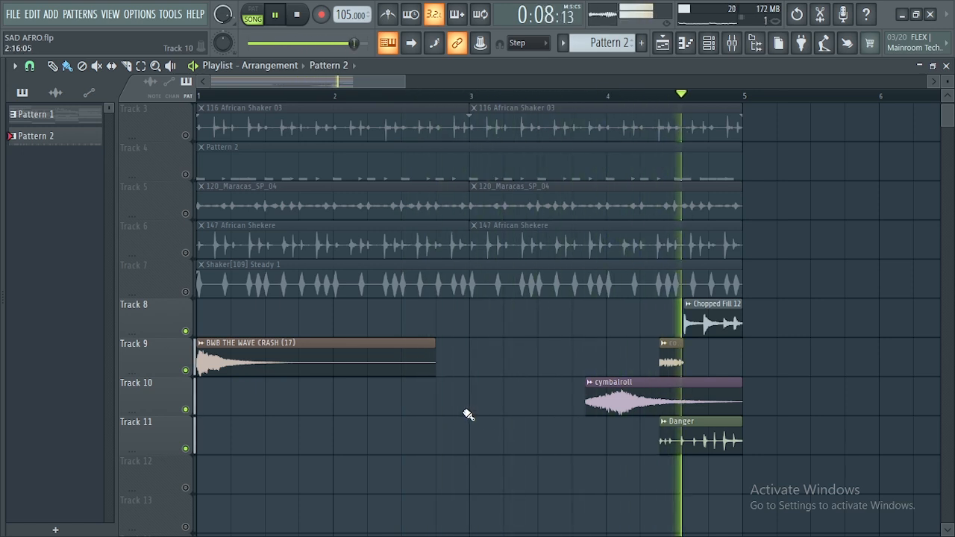
{"action": "key", "text": "space"}
- Unmute Pattern 1 and Pattern 2 alongside the fills and effects, and start playback
{"action": "scroll", "coordinate": [440, 384], "scroll_direction": "up", "scroll_amount": 2}
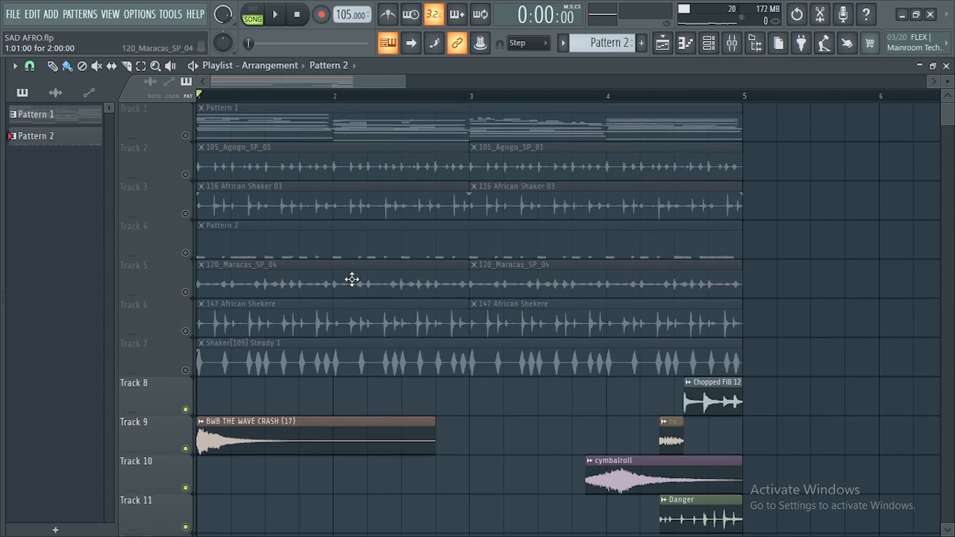
{"action": "left_click", "coordinate": [186, 135]}
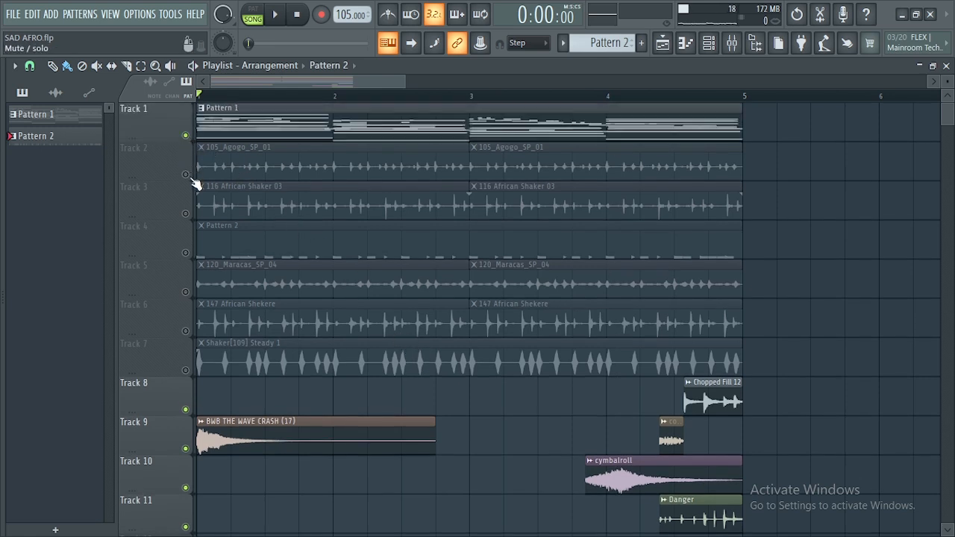
{"action": "left_click", "coordinate": [185, 253]}
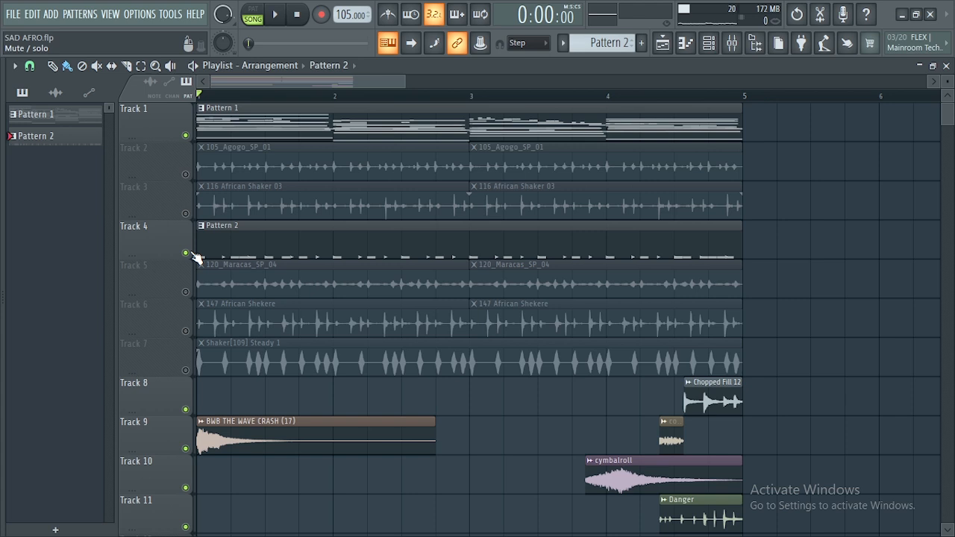
{"action": "key", "text": "space"}
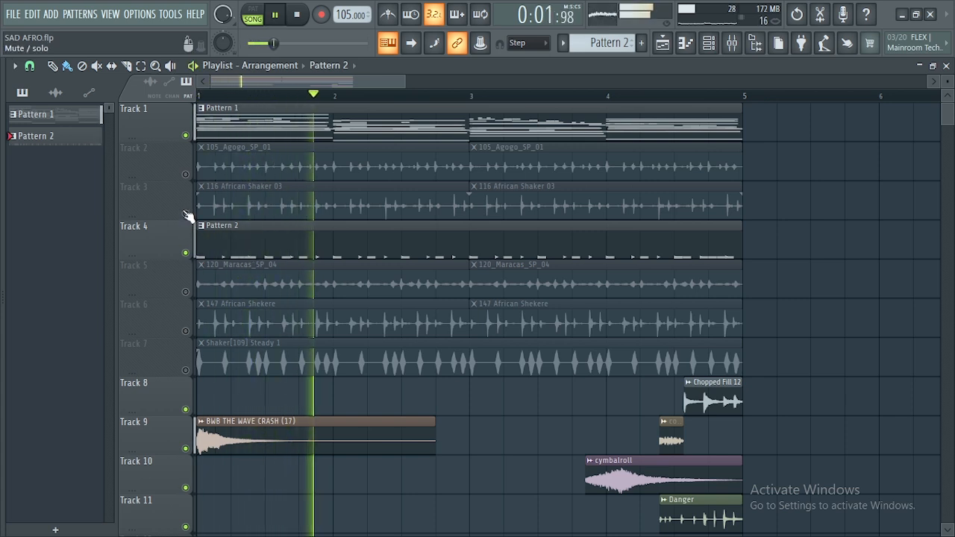
- During playback, bring in the shaker, maracas, shekere and steady shaker loops, mute the shekere again, and unmute 105_Agogo_SP_01
{"action": "left_click", "coordinate": [185, 214]}
{"action": "left_click", "coordinate": [186, 292]}
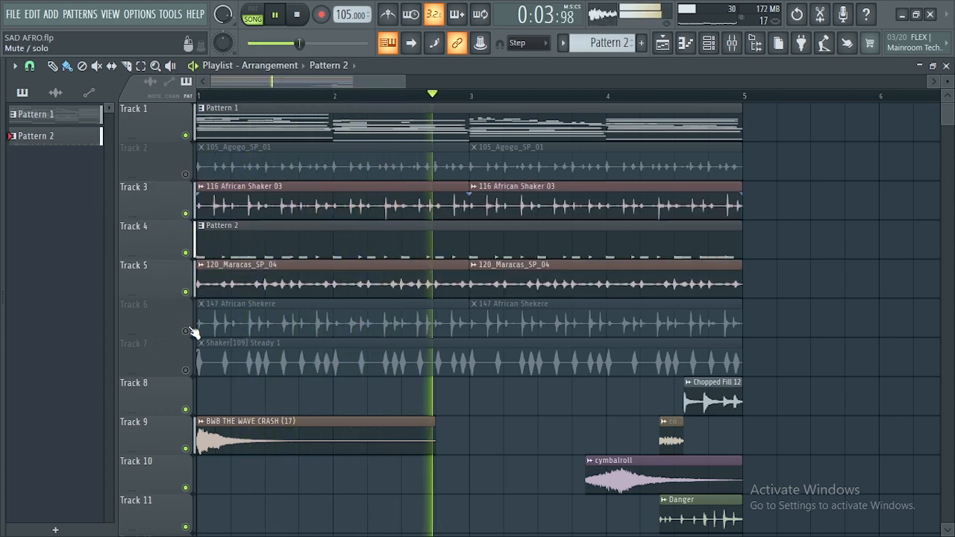
{"action": "left_click", "coordinate": [186, 331]}
{"action": "left_click", "coordinate": [185, 369]}
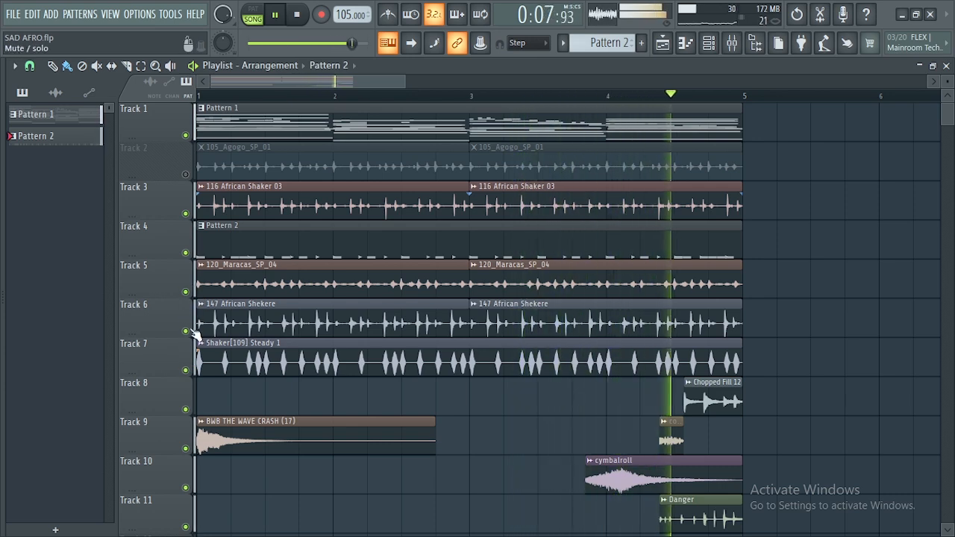
{"action": "left_click", "coordinate": [186, 330]}
{"action": "left_click", "coordinate": [186, 174]}
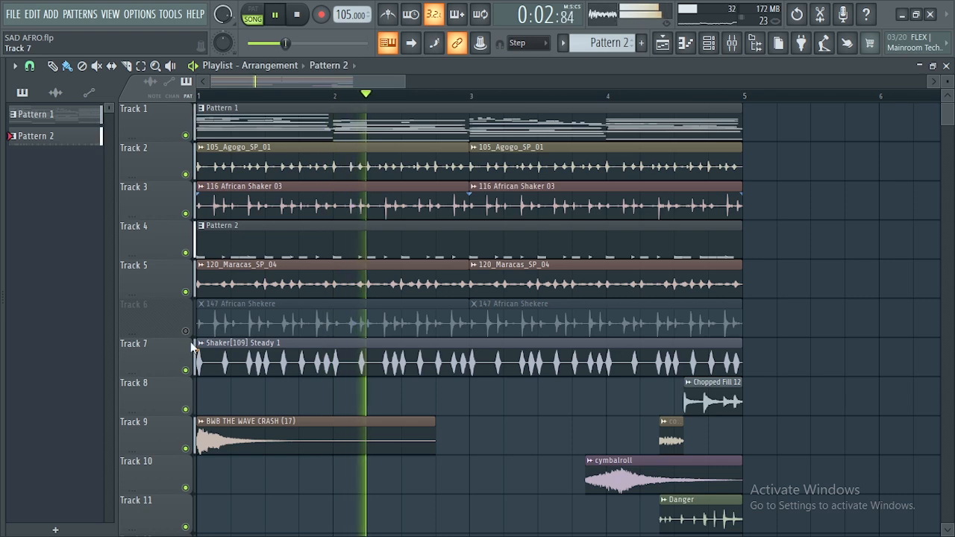
- Mute the agogo, 116 African Shaker 03, maracas and Shaker[109] Steady 1 loops one by one while the beat plays
{"action": "scroll", "coordinate": [350, 320], "scroll_direction": "down", "scroll_amount": 1}
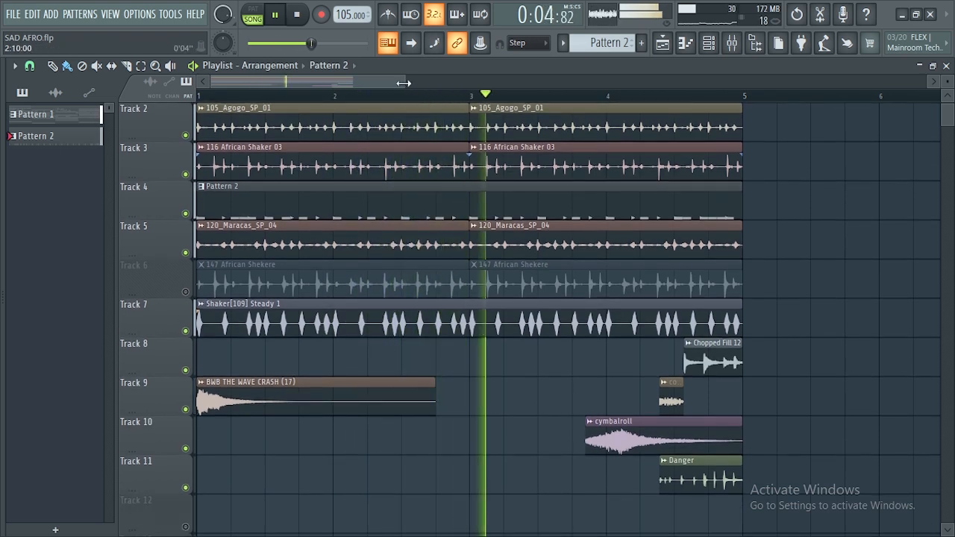
{"action": "scroll", "coordinate": [402, 83], "scroll_direction": "down", "scroll_amount": 3}
{"action": "scroll", "coordinate": [565, 241], "scroll_direction": "up", "scroll_amount": 1}
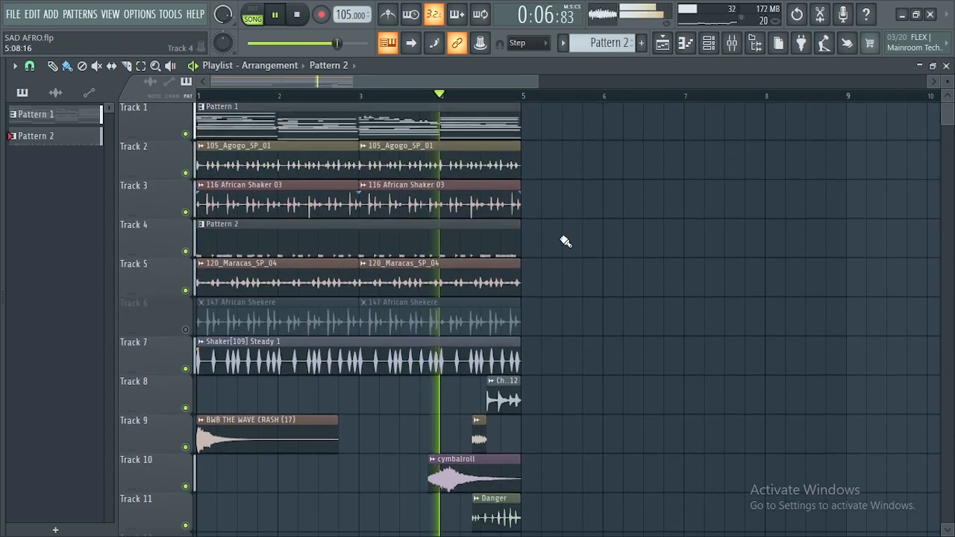
{"action": "scroll", "coordinate": [564, 241], "scroll_direction": "down", "scroll_amount": 1}
{"action": "scroll", "coordinate": [565, 240], "scroll_direction": "up", "scroll_amount": 1}
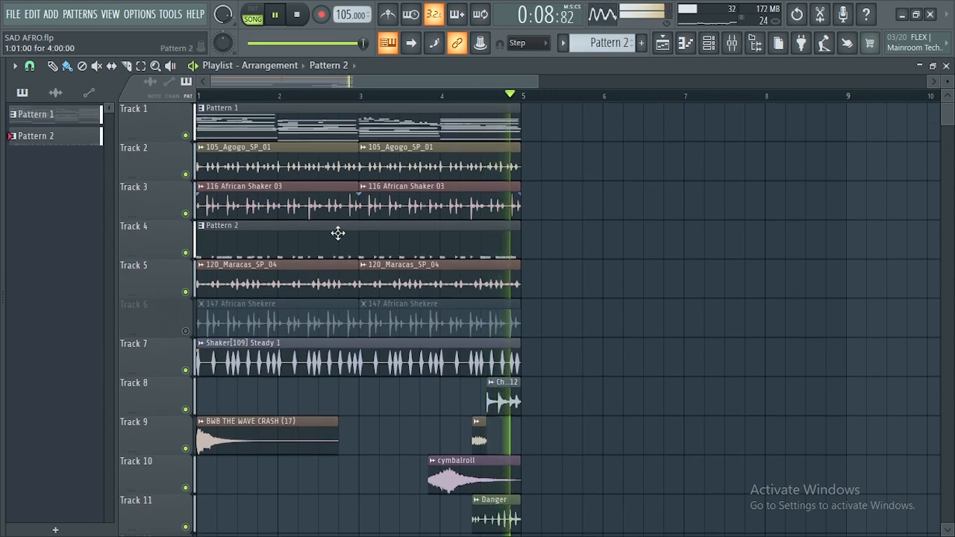
{"action": "left_click", "coordinate": [186, 175]}
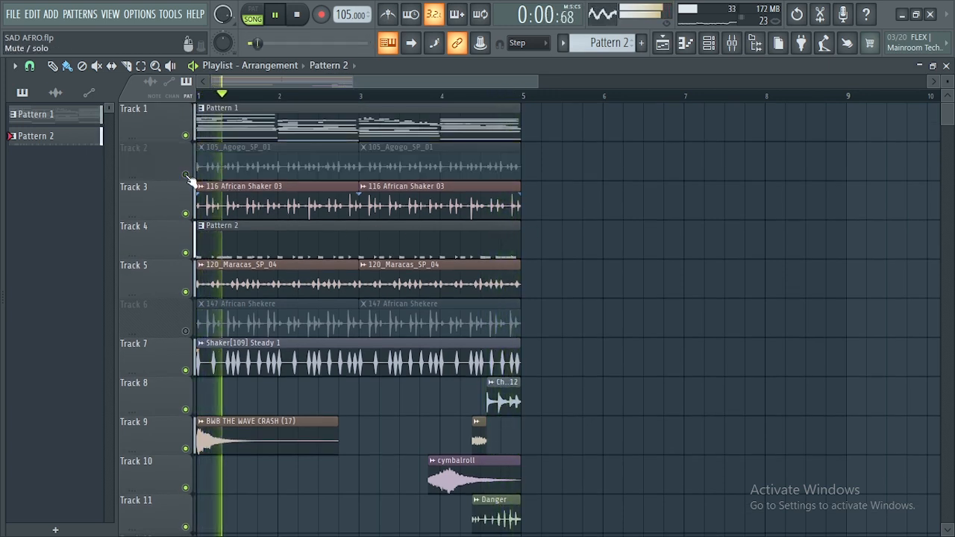
{"action": "left_click", "coordinate": [185, 214]}
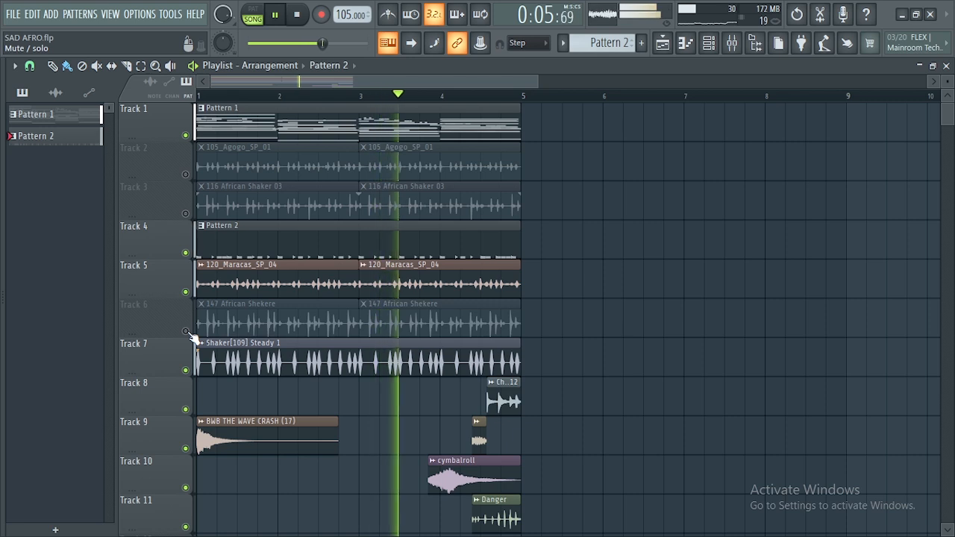
{"action": "left_click", "coordinate": [185, 292]}
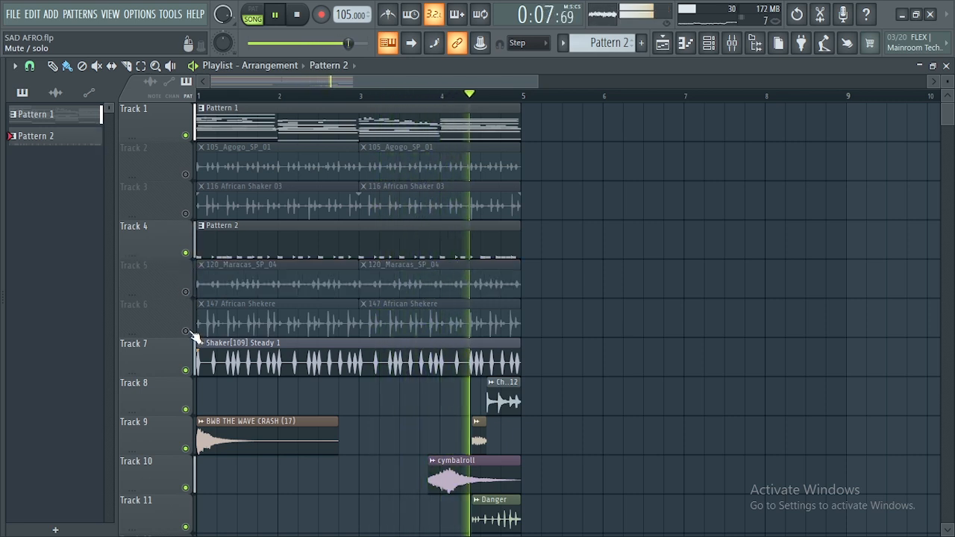
{"action": "left_click", "coordinate": [185, 370]}
- Layer 116 African Shaker 03 and the agogo back in, mute that shaker again, and unmute 120_Maracas_SP_04
{"action": "left_click", "coordinate": [186, 214]}
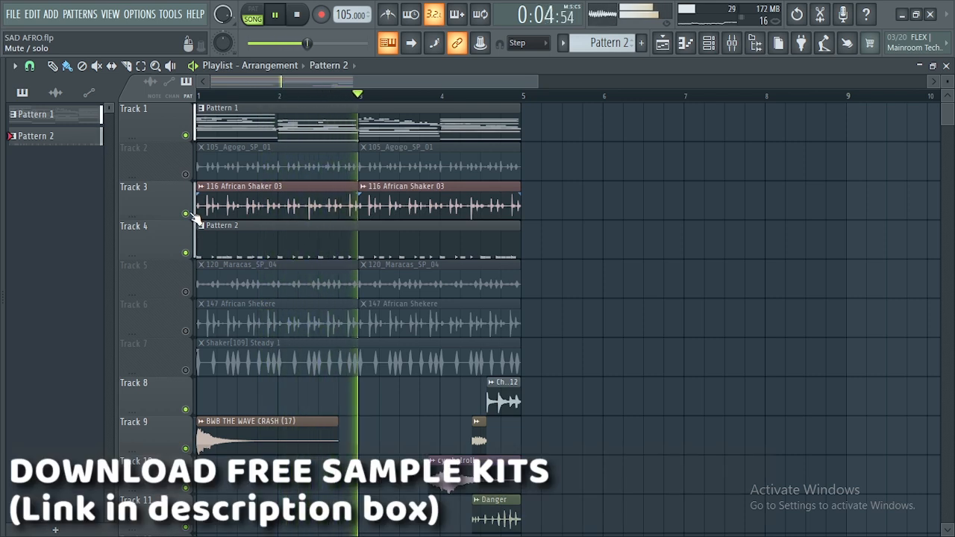
{"action": "left_click", "coordinate": [186, 174]}
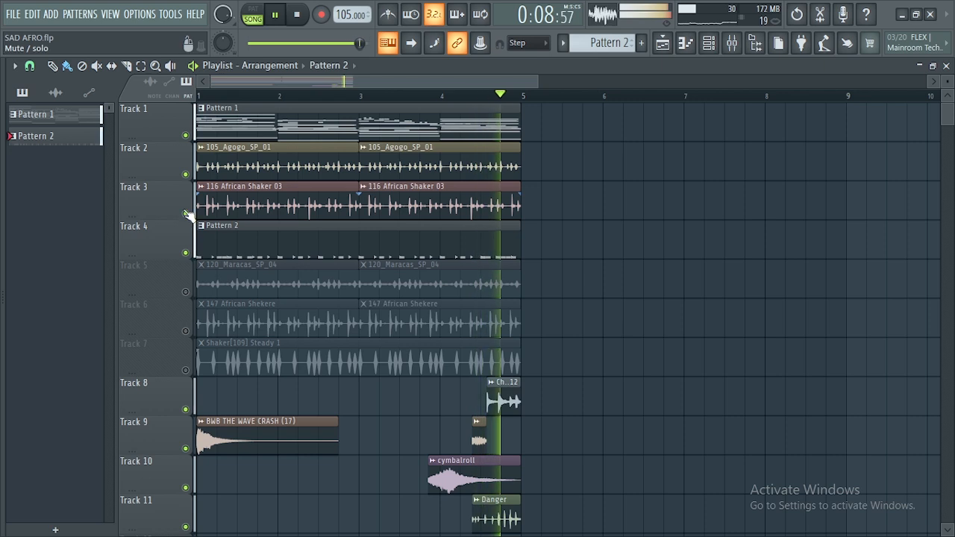
{"action": "left_click", "coordinate": [186, 214]}
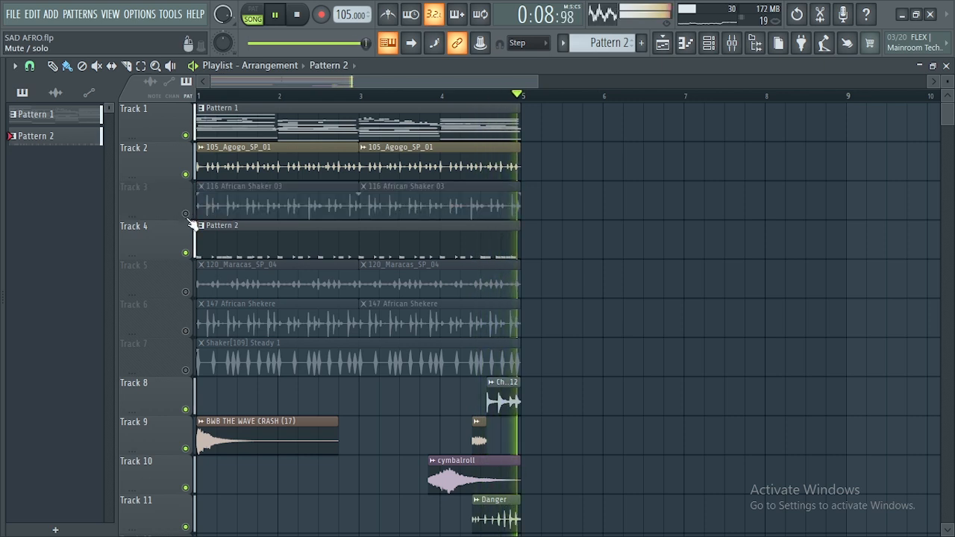
{"action": "left_click", "coordinate": [185, 292]}
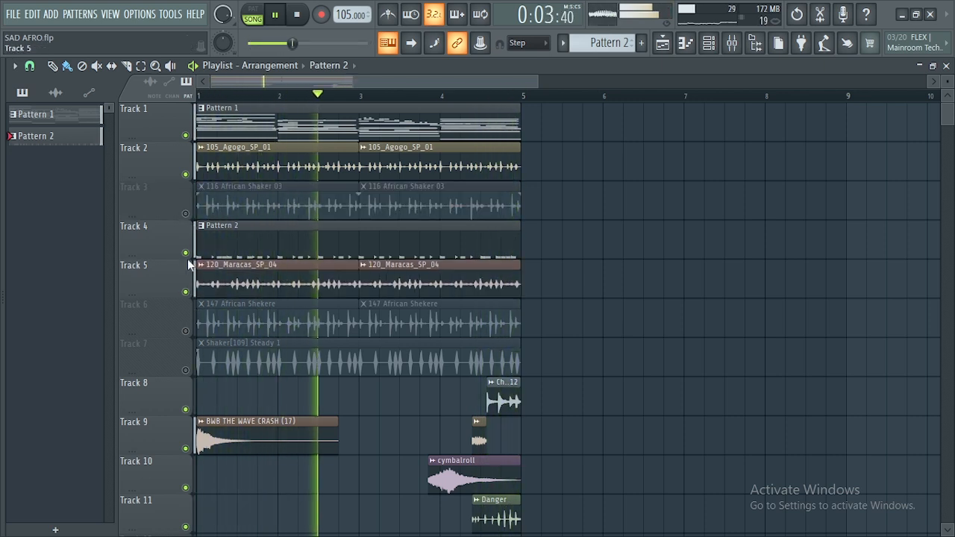
- Unmute Shaker[109] Steady 1, 147 African Shekere and 116 African Shaker 03 to complete the arrangement during playback
{"action": "scroll", "coordinate": [405, 347], "scroll_direction": "down", "scroll_amount": 2}
{"action": "scroll", "coordinate": [405, 347], "scroll_direction": "up", "scroll_amount": 2}
{"action": "scroll", "coordinate": [407, 347], "scroll_direction": "down", "scroll_amount": 2}
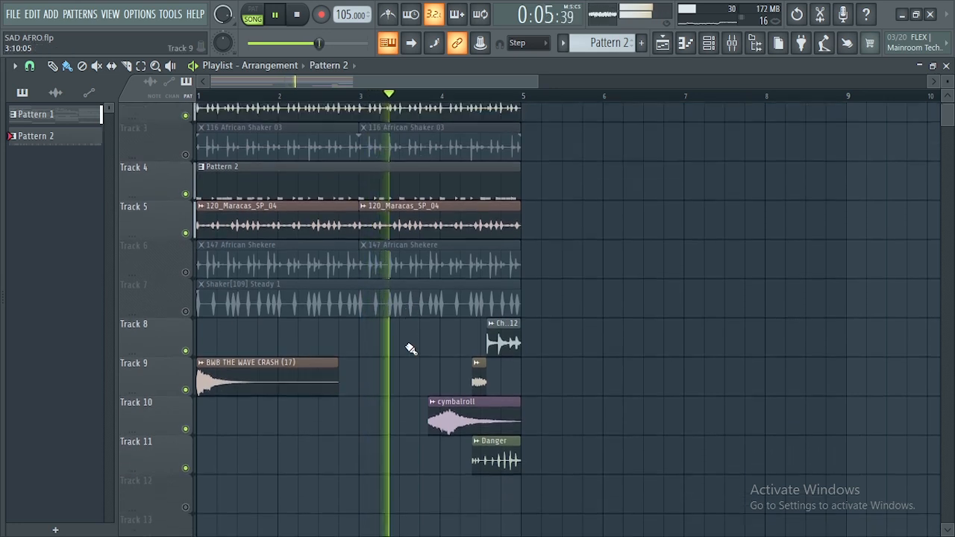
{"action": "scroll", "coordinate": [410, 347], "scroll_direction": "up", "scroll_amount": 2}
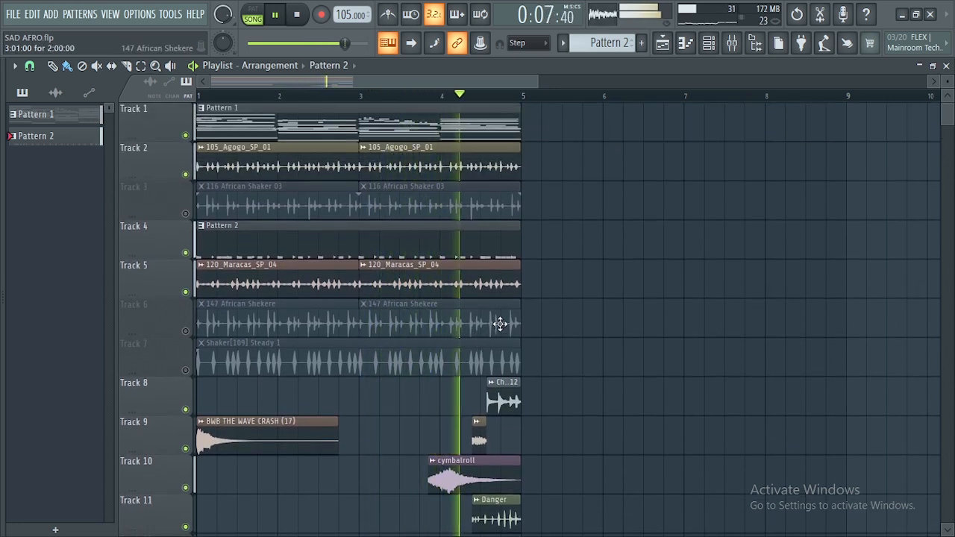
{"action": "left_click", "coordinate": [186, 370]}
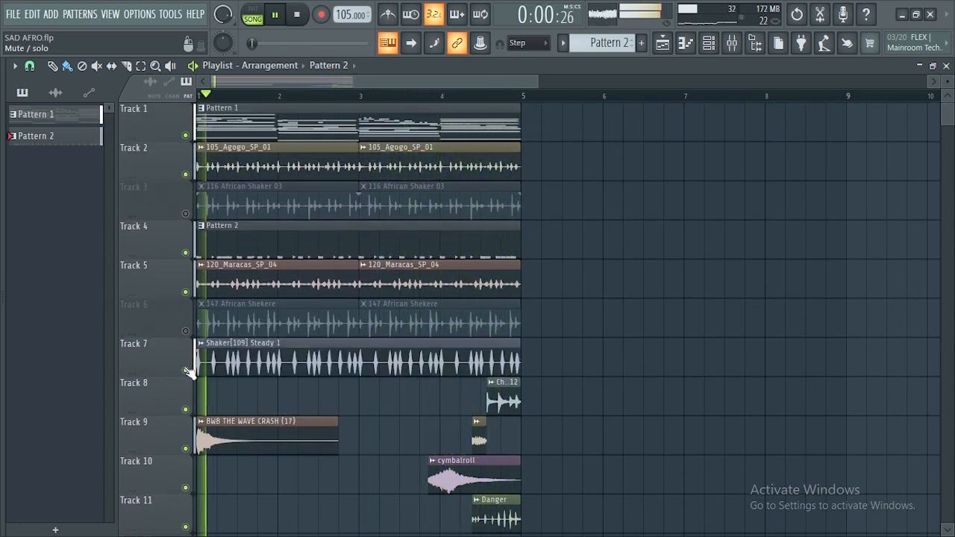
{"action": "left_click", "coordinate": [186, 330]}
{"action": "left_click", "coordinate": [186, 214]}
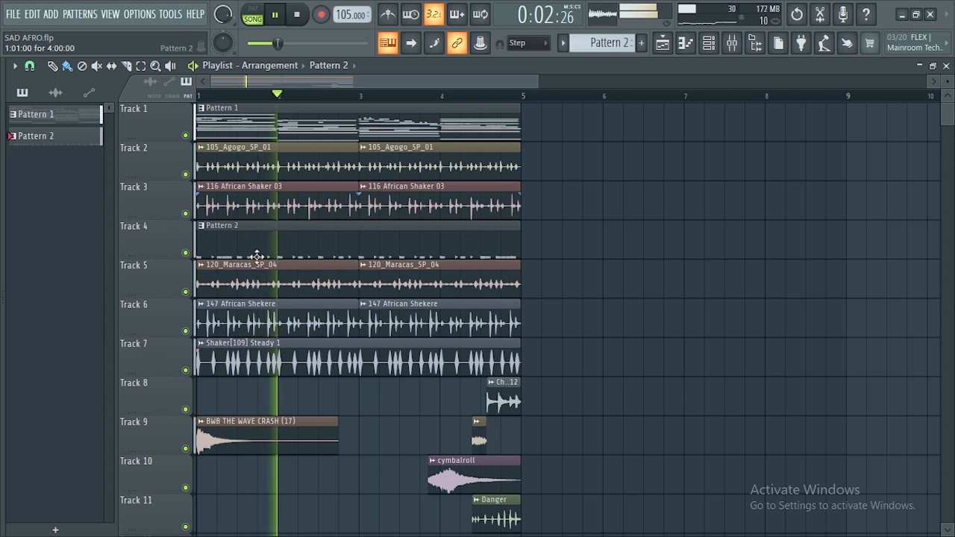
- Listen to the full arrangement with all eleven tracks active to the end of the loop, and stop playback
{"action": "scroll", "coordinate": [358, 284], "scroll_direction": "down", "scroll_amount": 1}
{"action": "scroll", "coordinate": [455, 301], "scroll_direction": "up", "scroll_amount": 1}
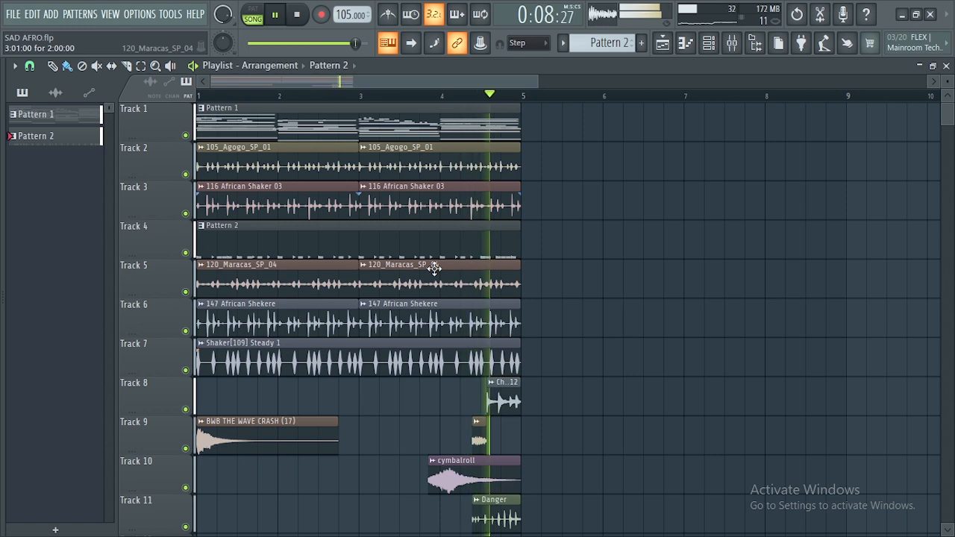
{"action": "scroll", "coordinate": [440, 273], "scroll_direction": "down", "scroll_amount": 1}
{"action": "key", "text": "space"}
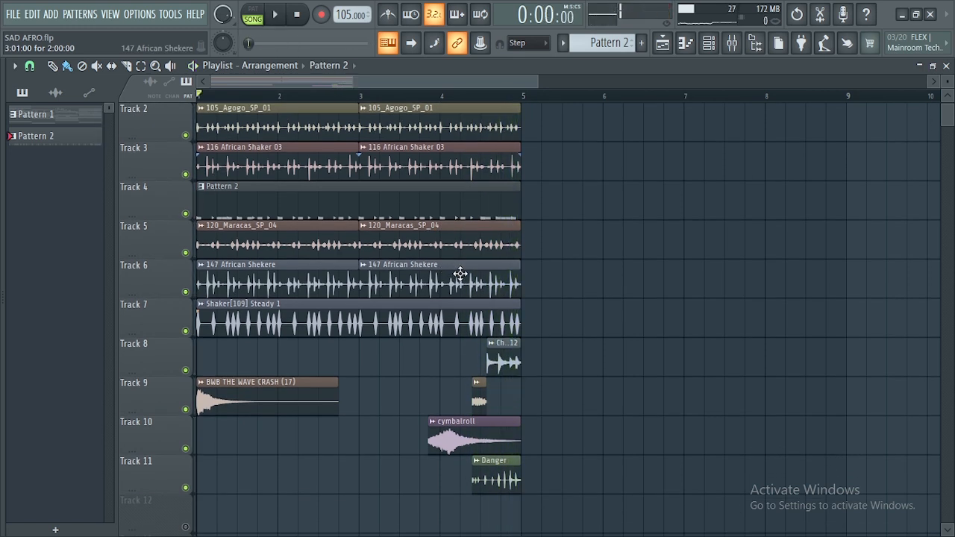